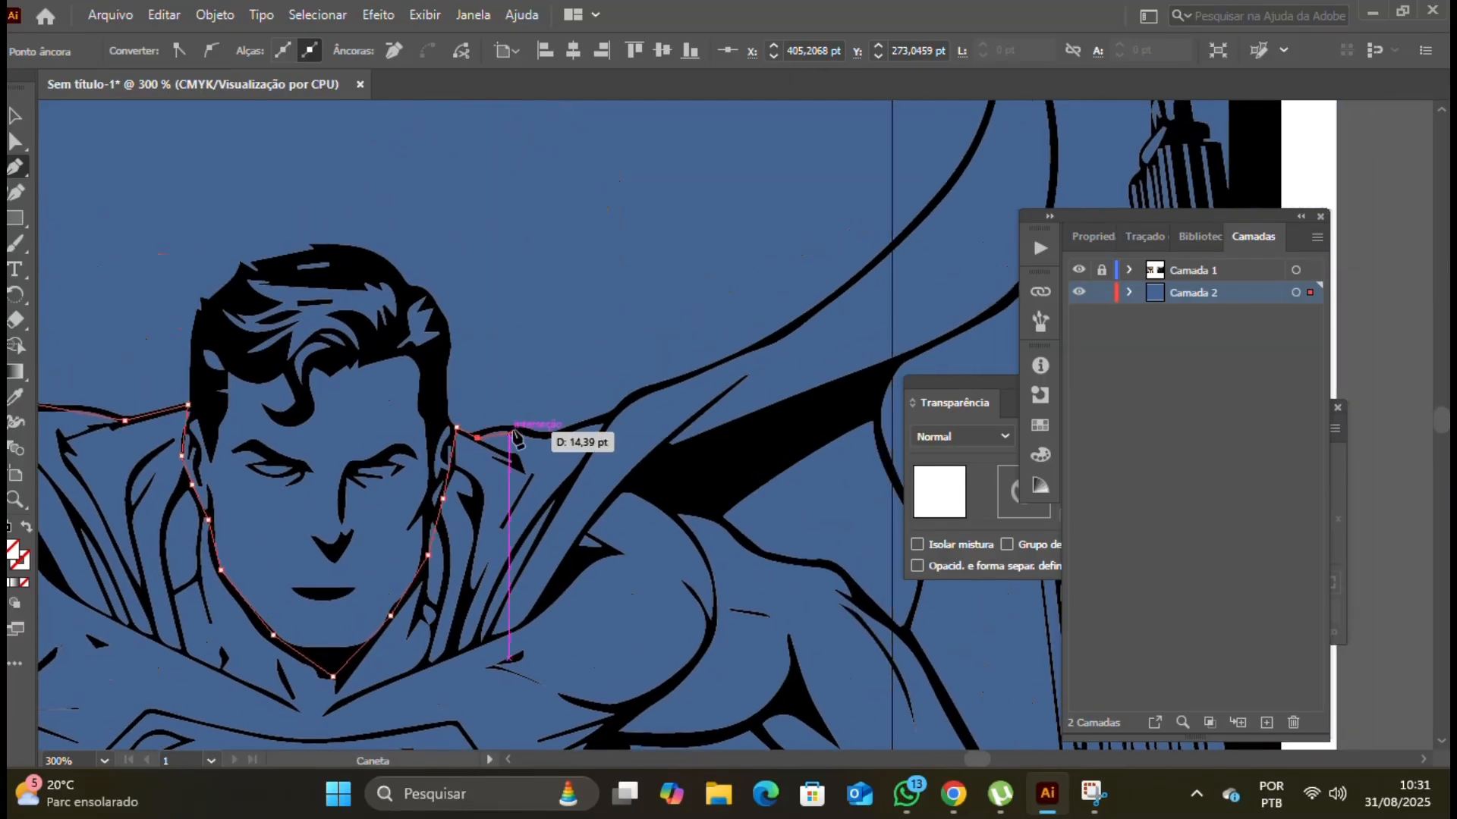
Step: Continue the Pen path along the collar beside the face and up the upper edge of the right-hand cape wing
left_click(546, 434)
left_click(601, 419)
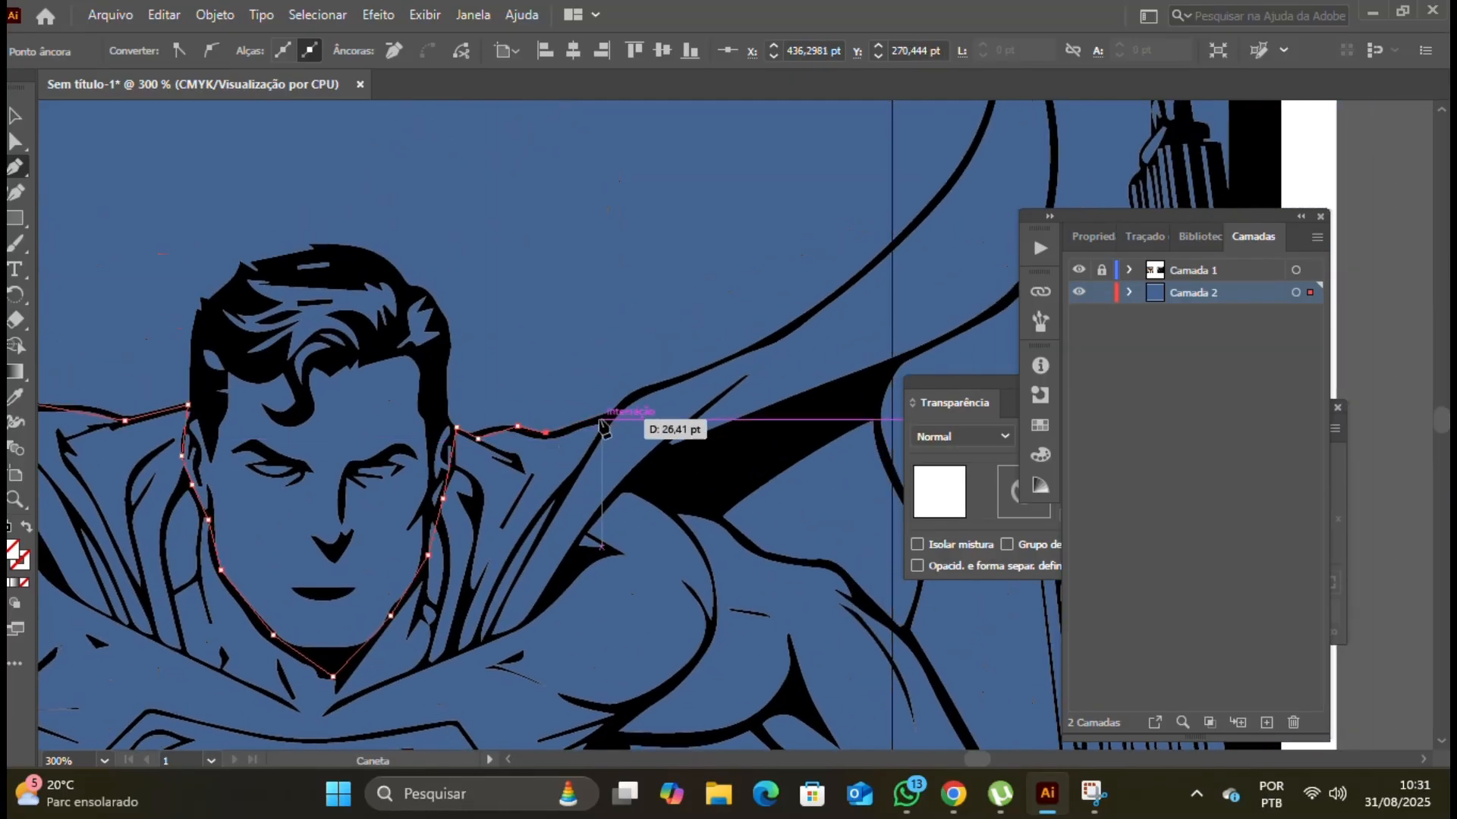
left_click(719, 361)
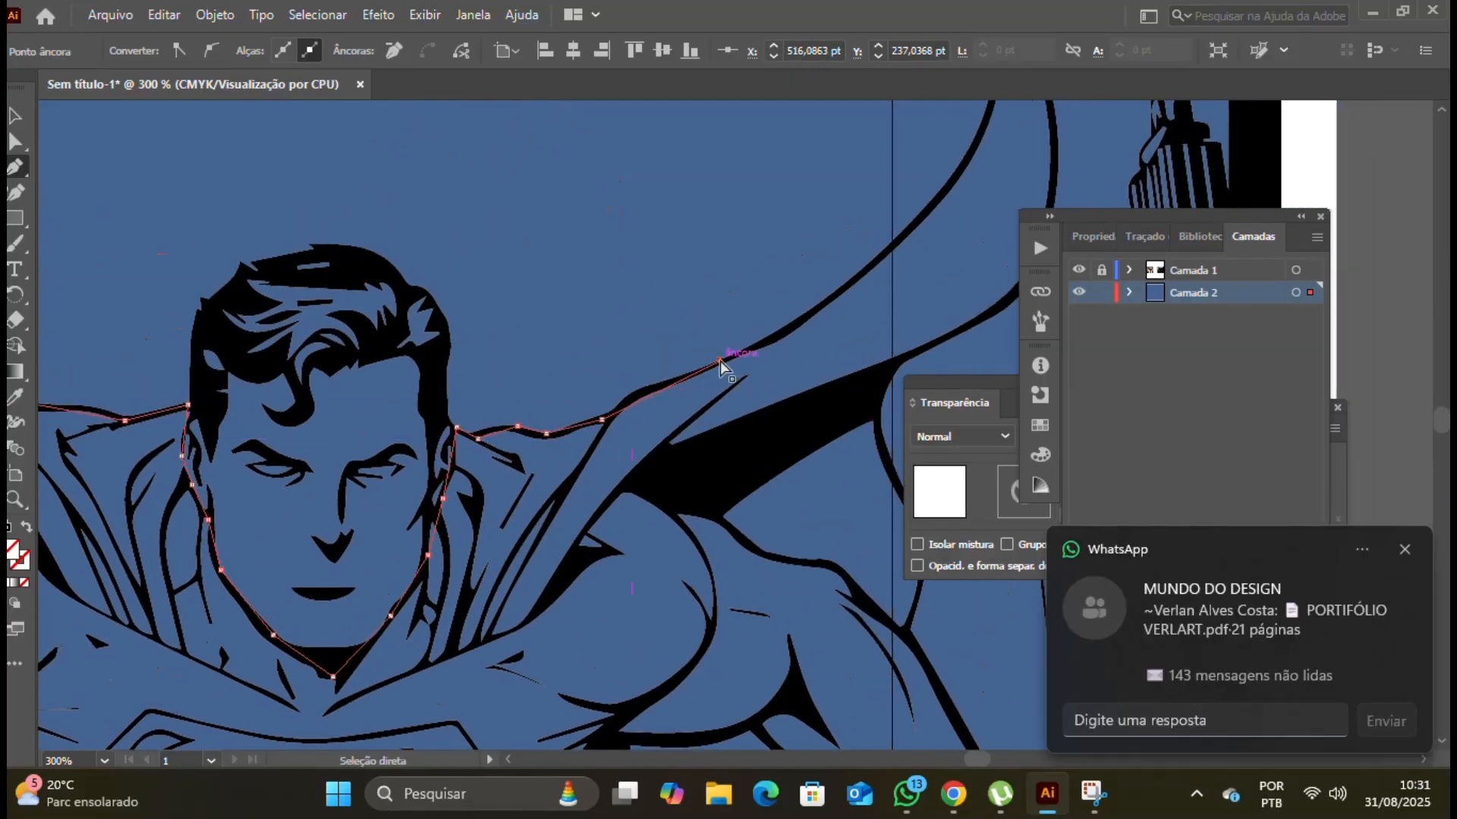
key("ctrl+z")
left_click_drag(713, 364, 798, 334)
left_click(712, 364)
left_click_drag(714, 364, 389, 530)
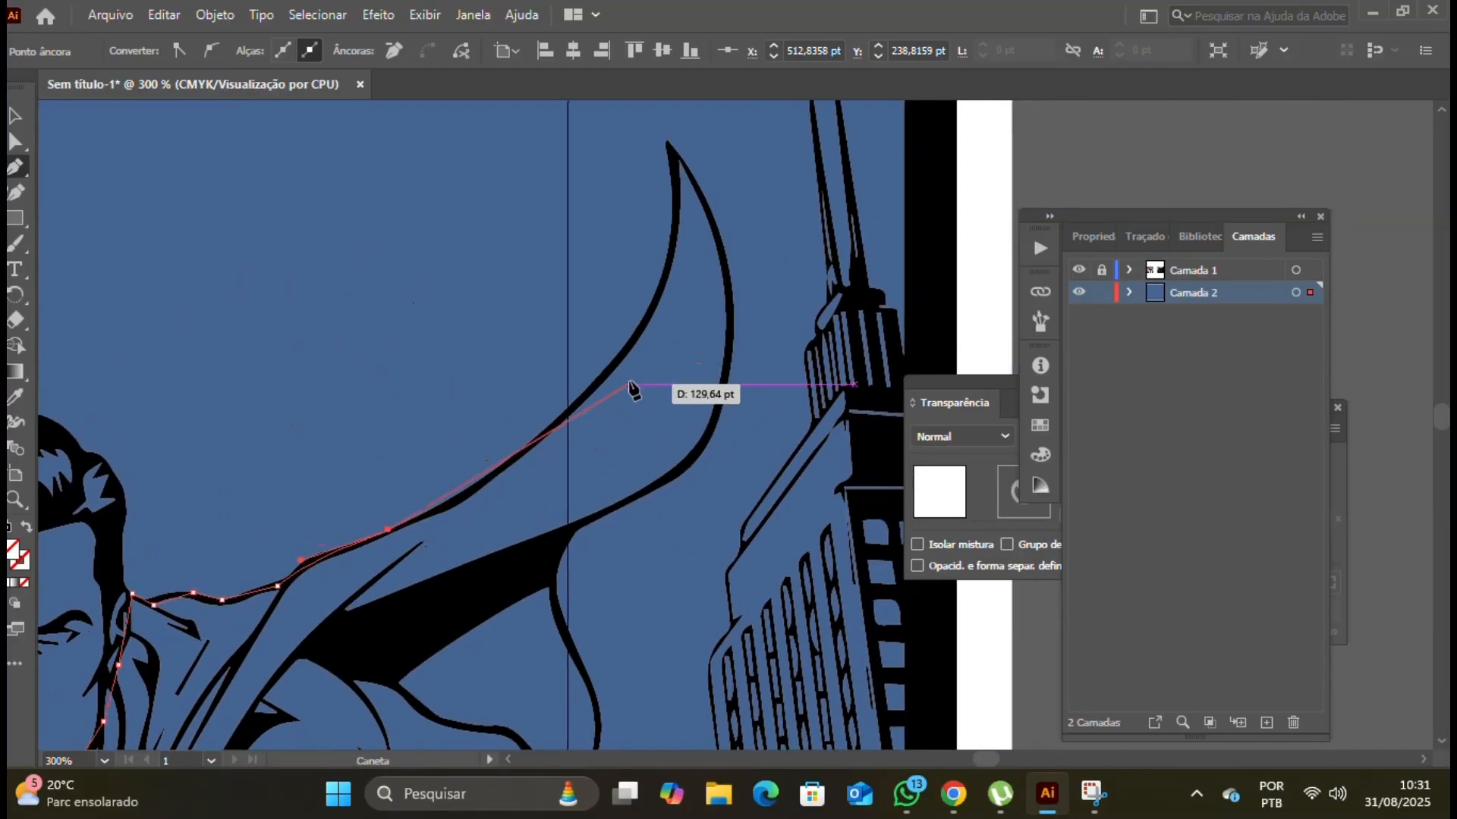
left_click_drag(604, 378, 708, 269)
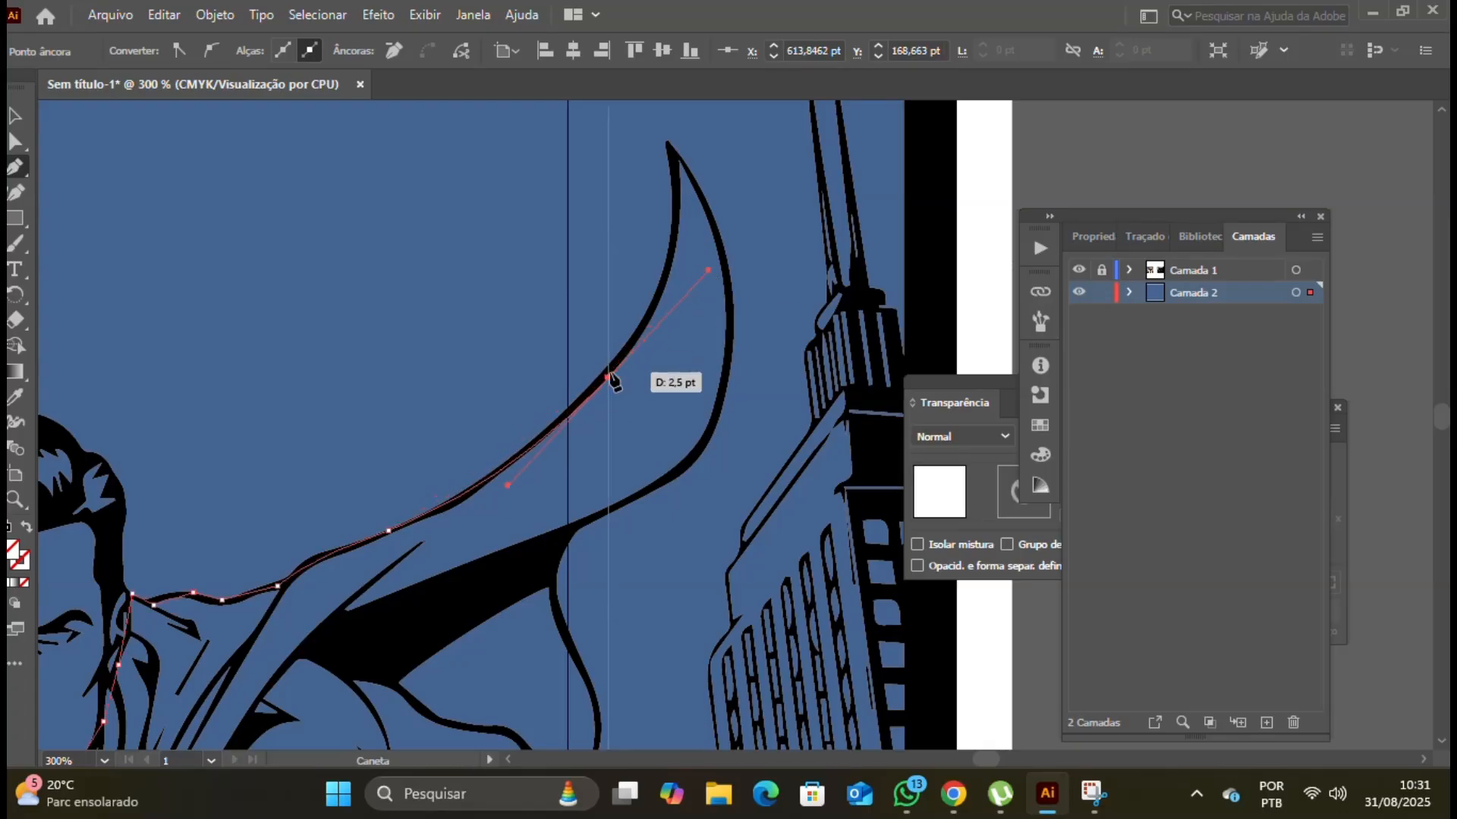
Step: Trace around the pointed tip of the right-hand cape wing and down its outer edge to the black fold
left_click(664, 292)
left_click(675, 158)
left_click_drag(722, 267, 708, 448)
left_click(723, 264)
left_click(725, 392)
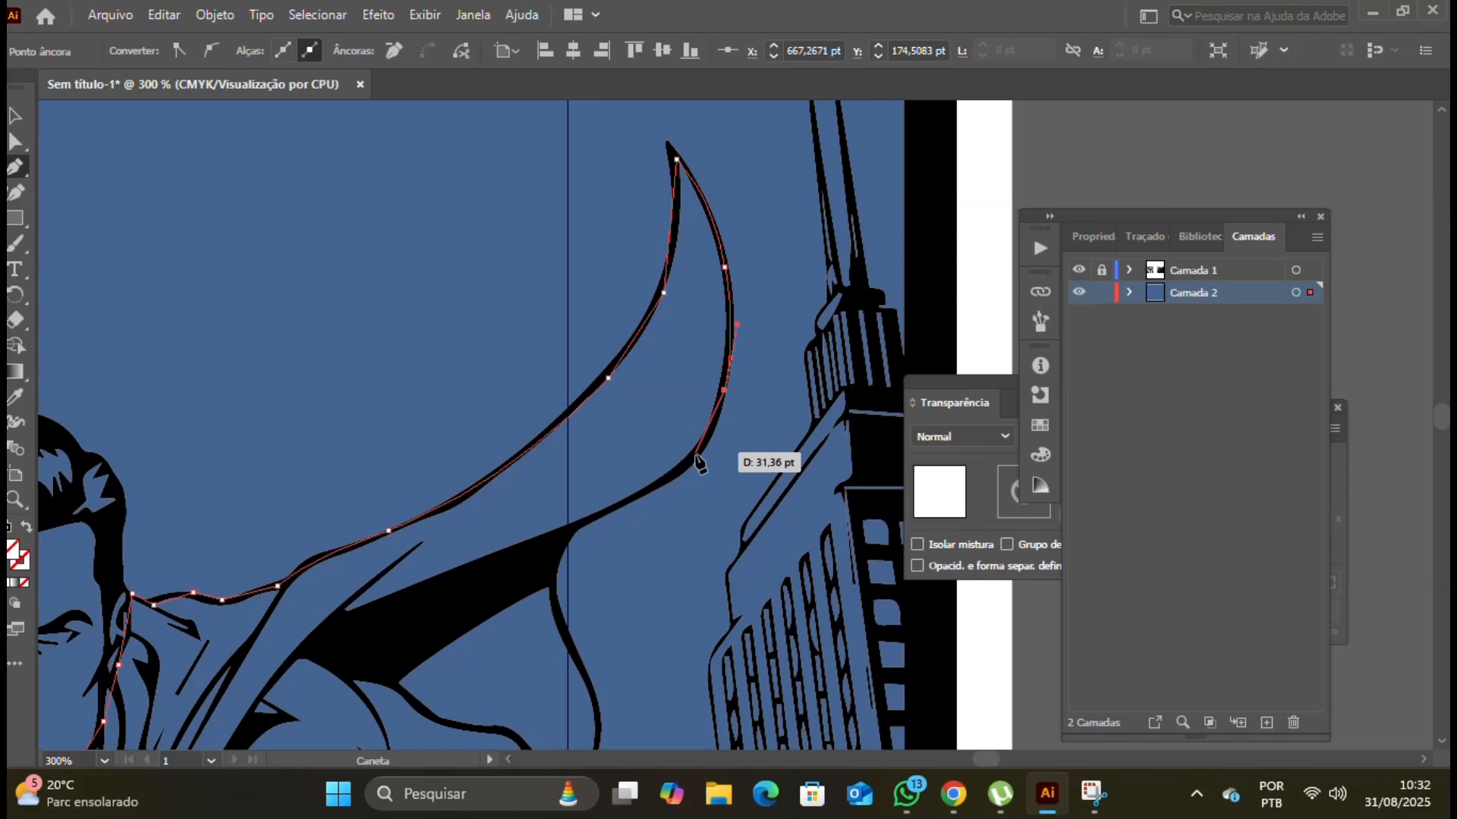
left_click(572, 528)
Step: Trace the curved hanging edge of the right-hand cape wing down to the upper arm, ending in a corner point
left_click_drag(542, 530, 562, 163)
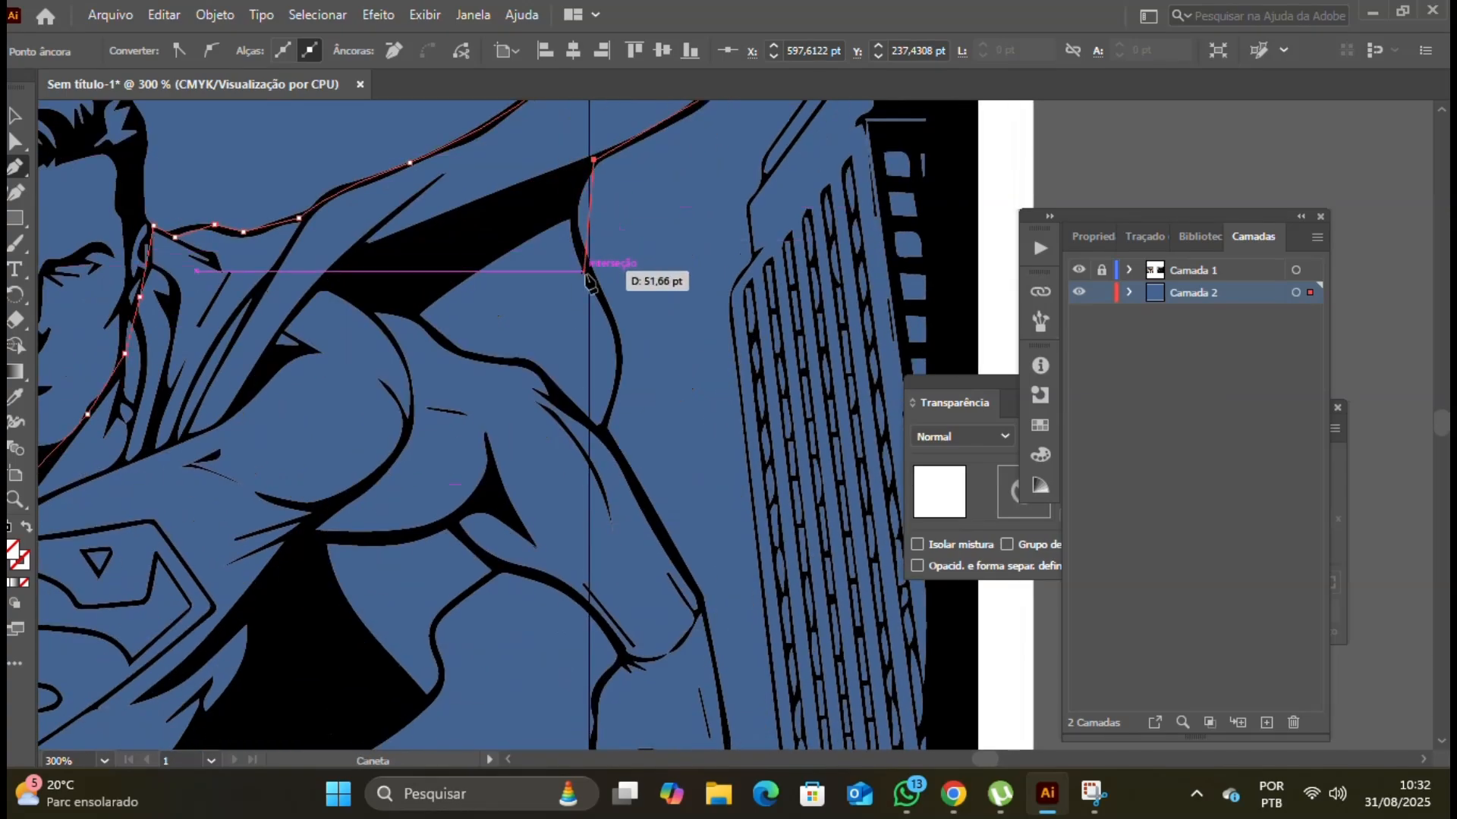
left_click_drag(599, 302, 651, 390)
left_click(599, 303)
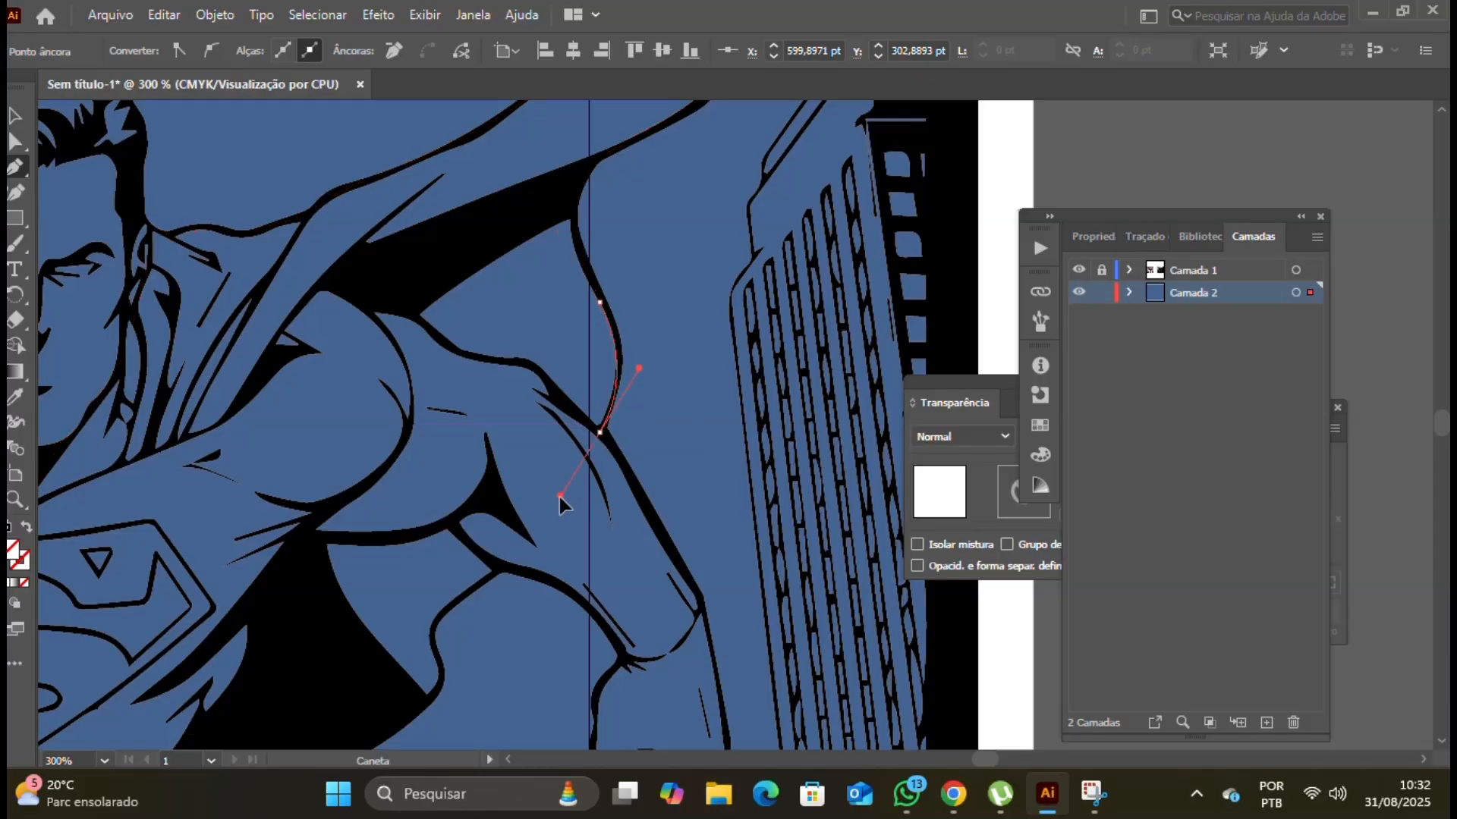
left_click_drag(560, 496, 560, 497)
left_click(603, 435)
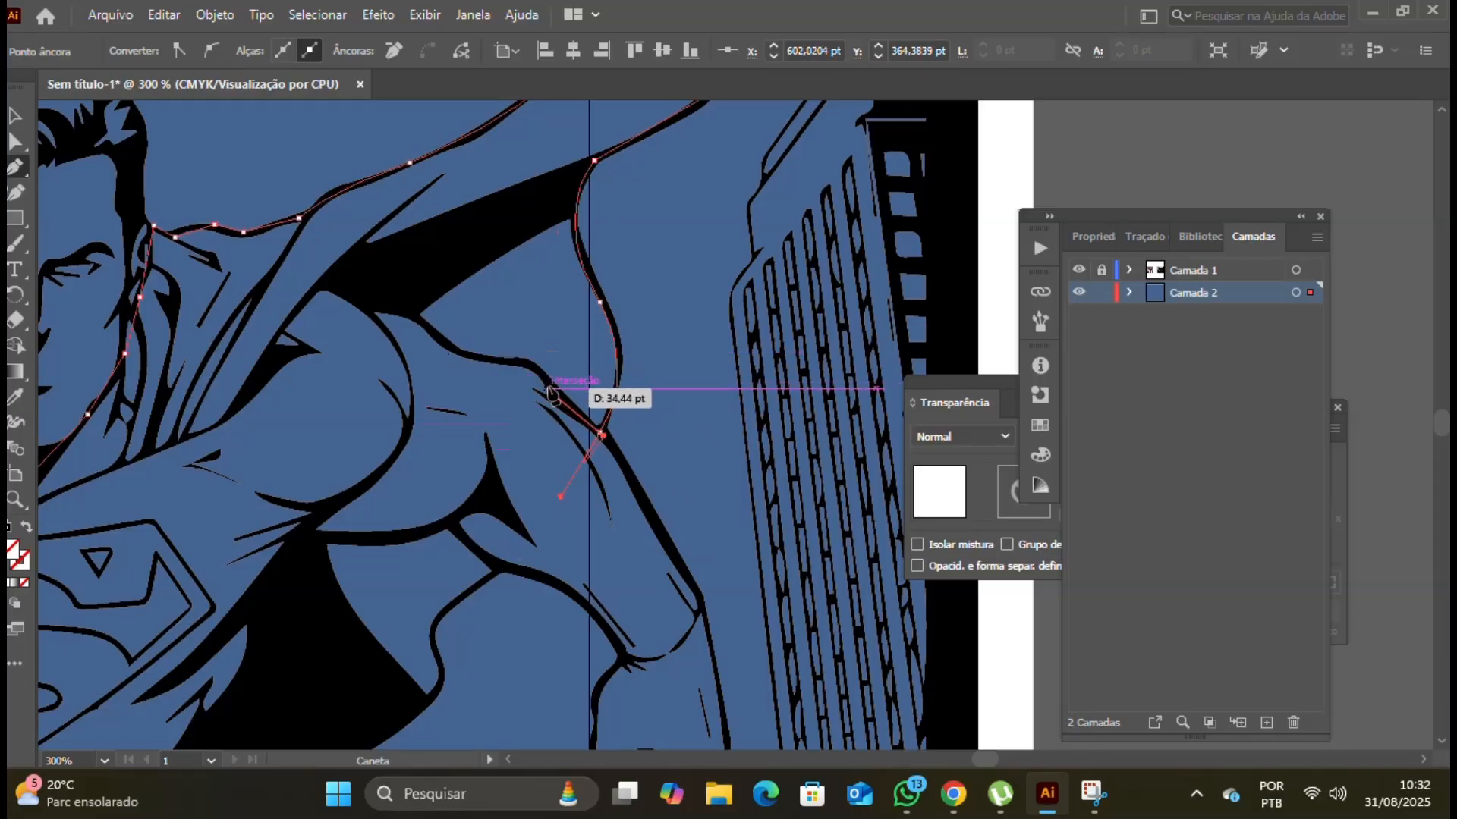
Step: Extend the path along the top of the right-hand arm and shoulder to the base of the collar
left_click(545, 388)
left_click(533, 362)
left_click(453, 345)
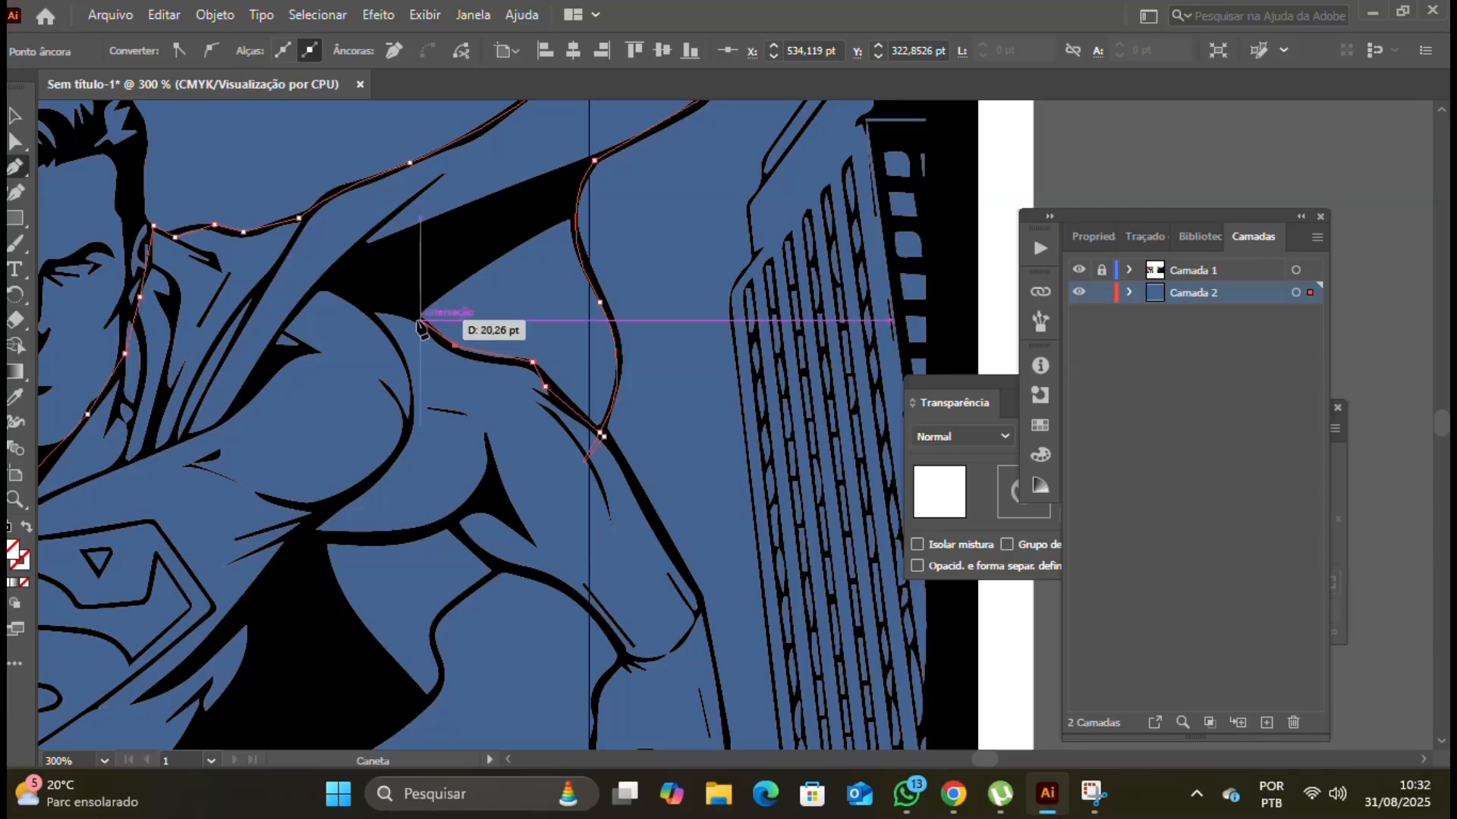
left_click(416, 323)
left_click(367, 306)
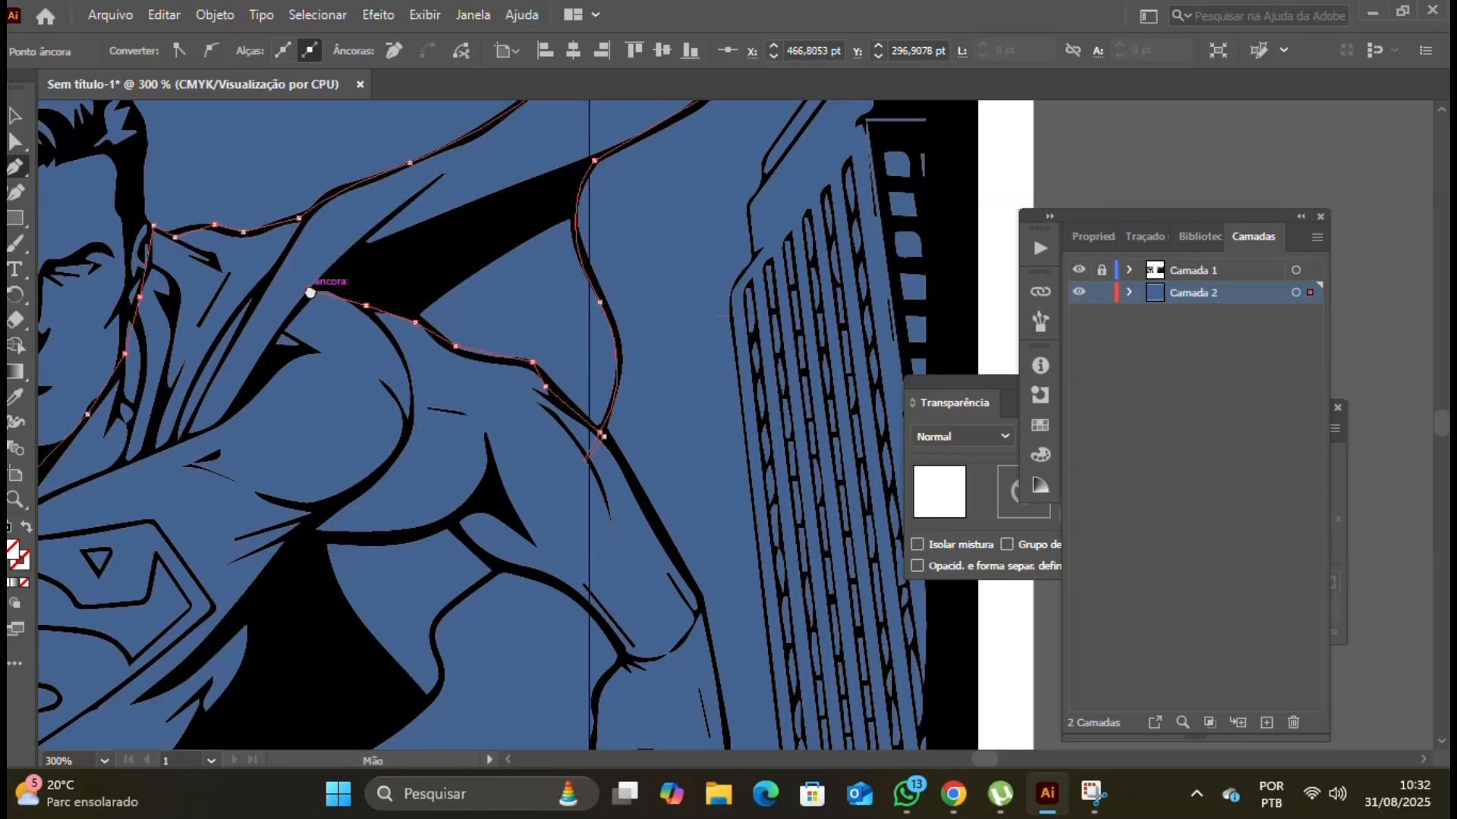
left_click_drag(310, 293, 749, 141)
Step: Trace the cape's neckline from the right-hand collar base across the neck point above the emblem and up the opposite side
left_click(688, 230)
left_click(648, 278)
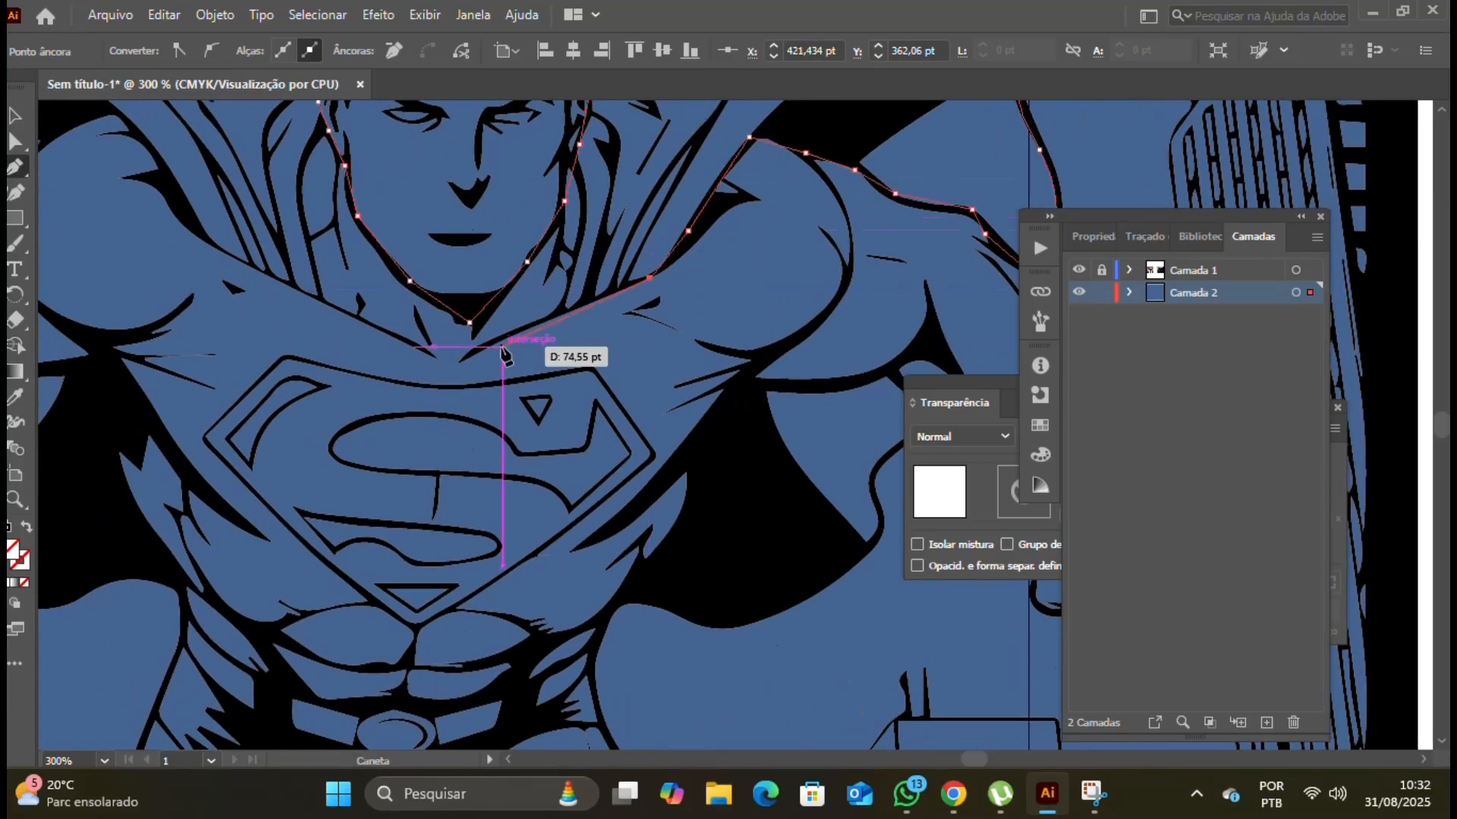
left_click(491, 347)
left_click(465, 359)
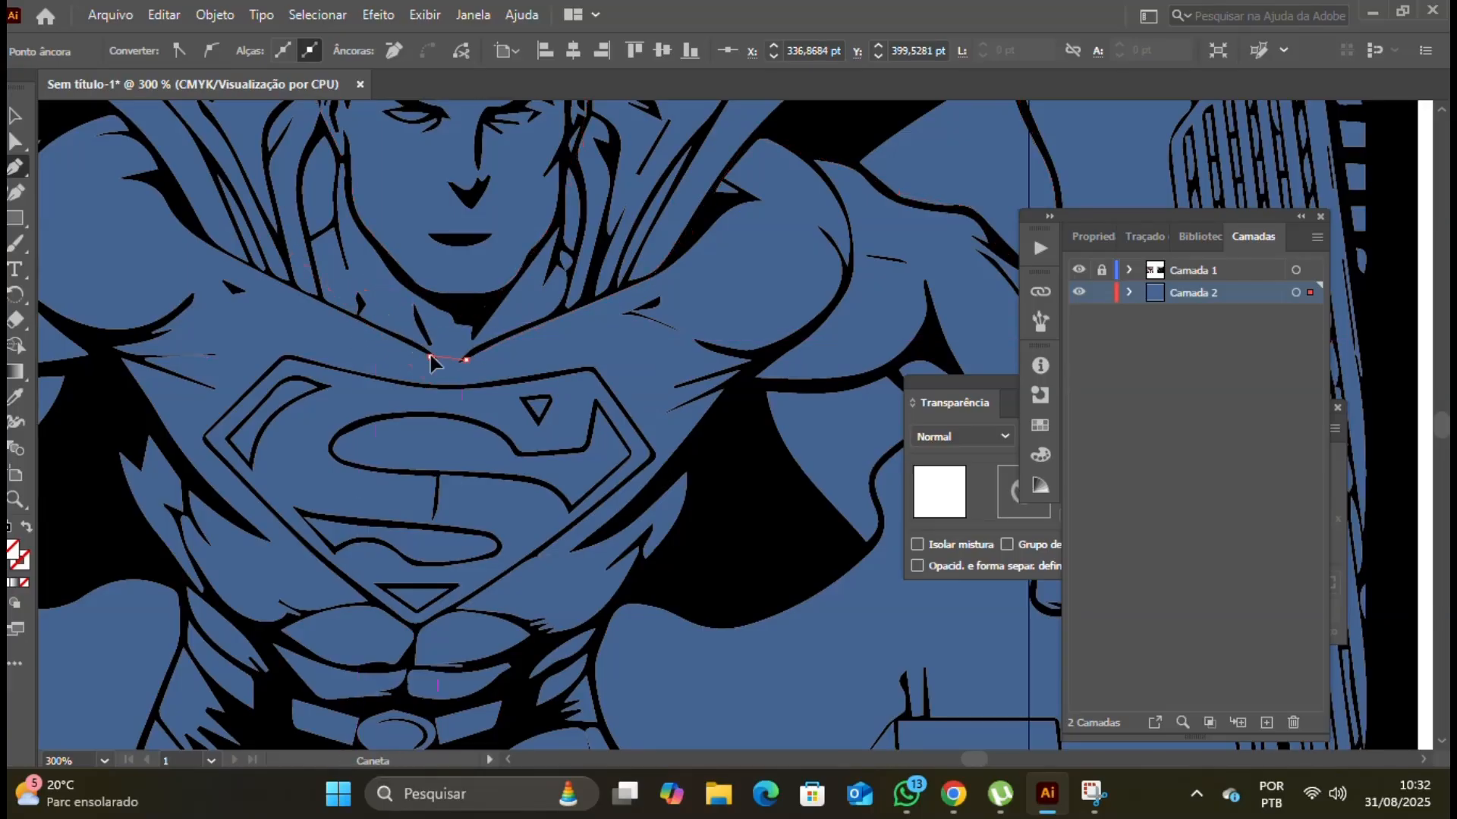
left_click(300, 292)
left_click_drag(297, 291, 618, 512)
left_click(517, 450)
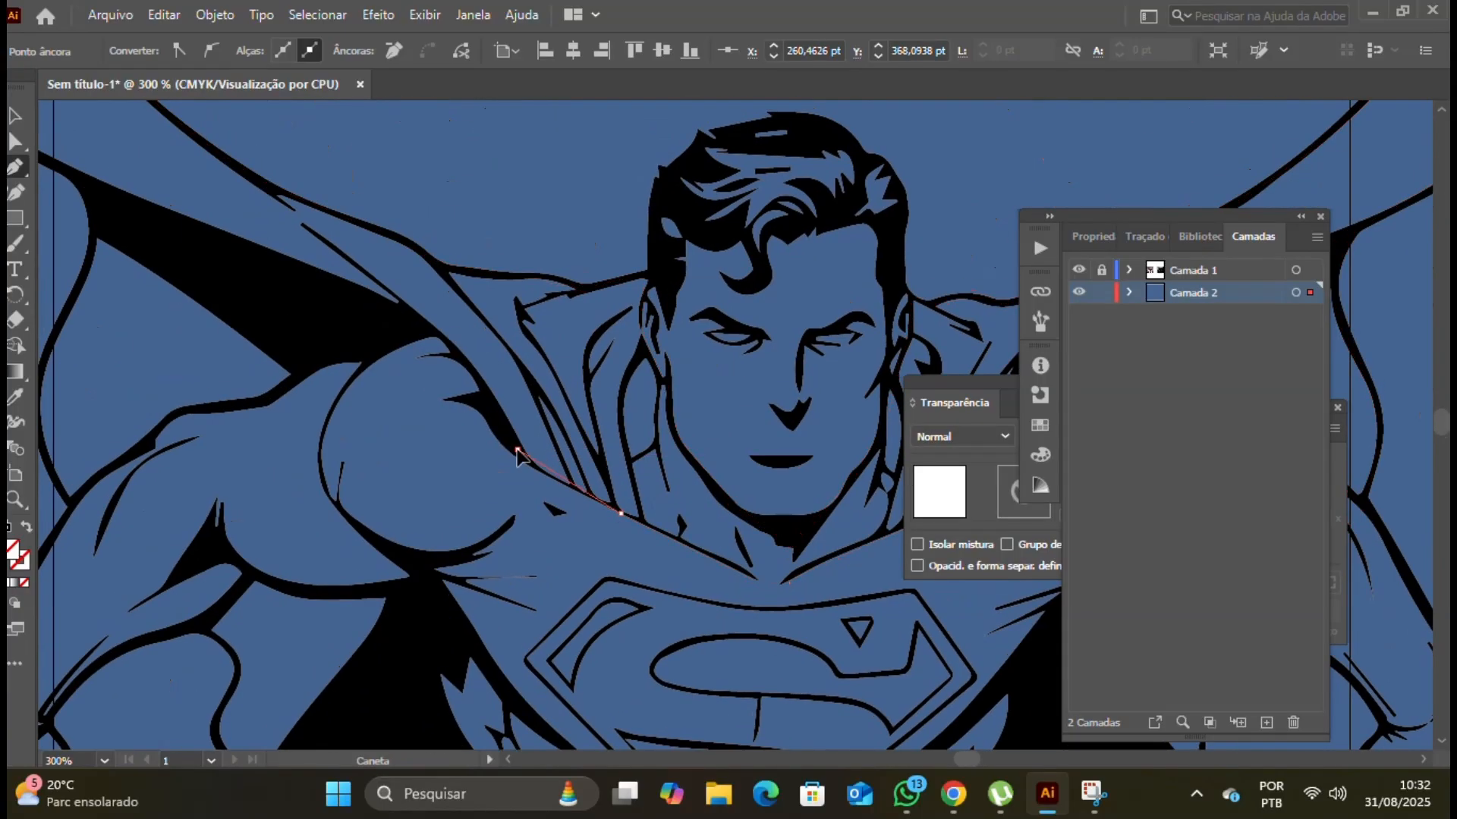
Step: Curve the path from the neckline up to the top of the left-hand shoulder, redoing the misplaced anchor and leaving a corner
left_click_drag(428, 320, 387, 286)
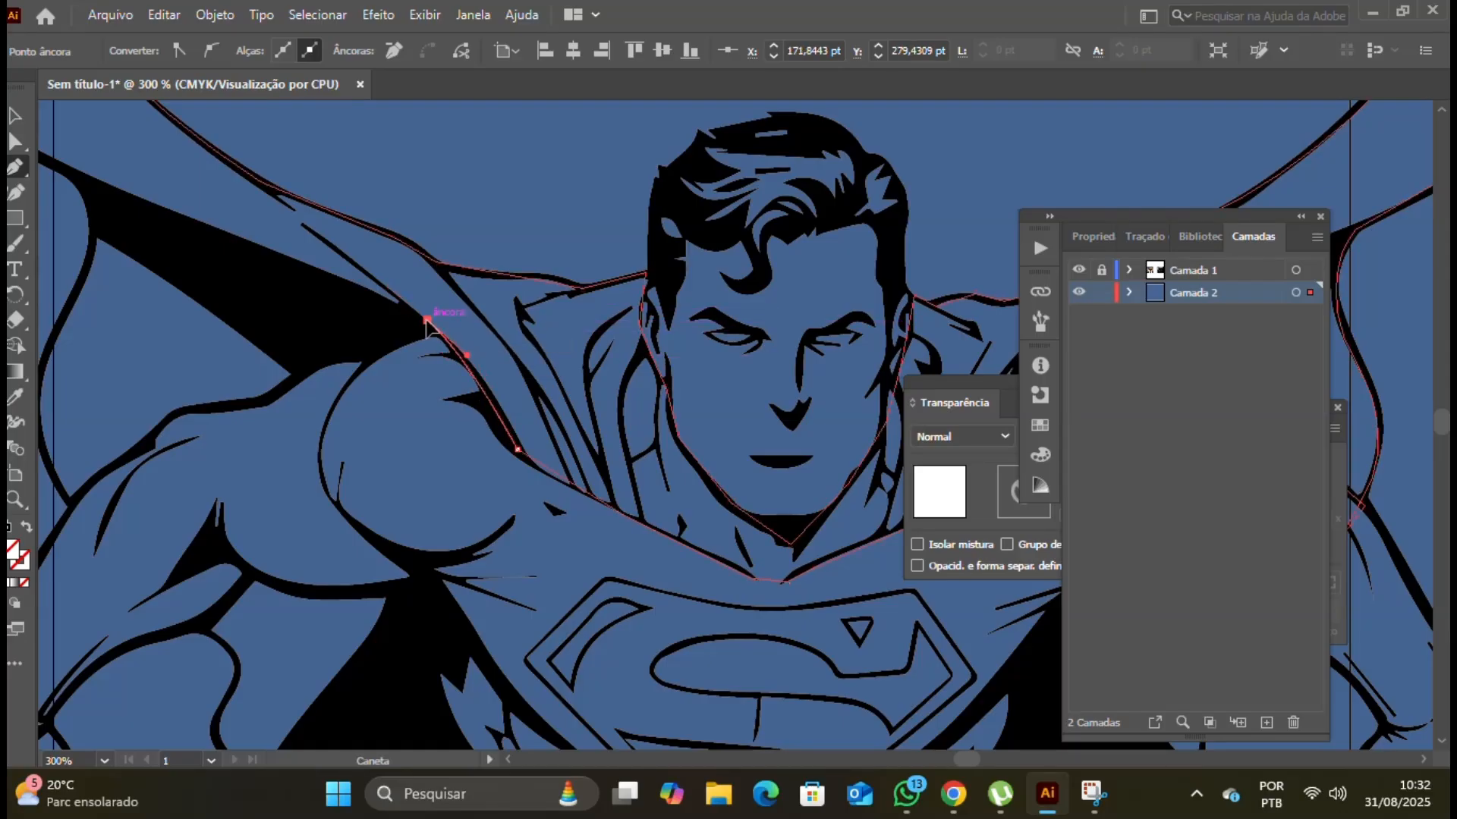
key("ctrl+z")
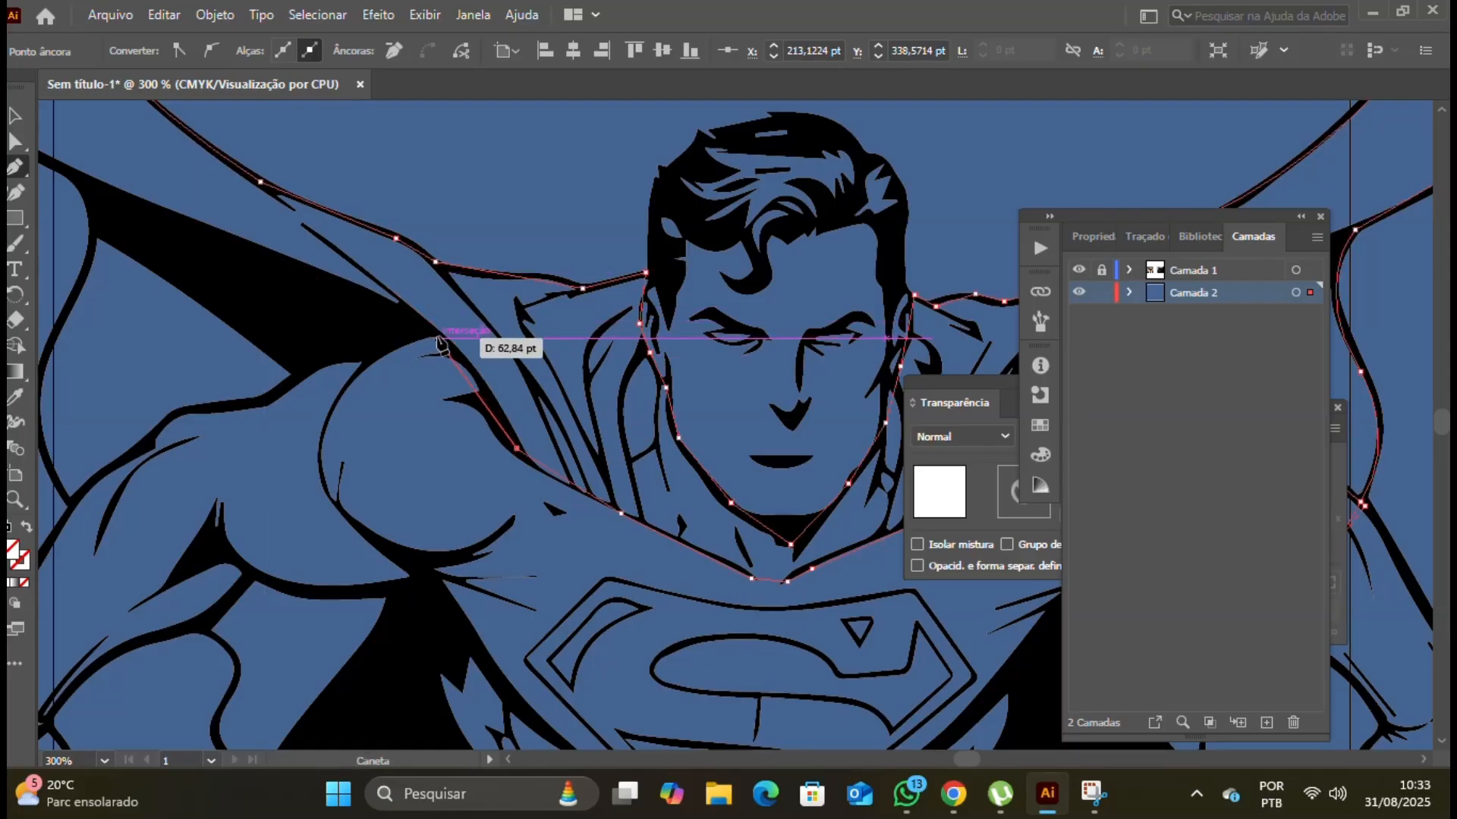
left_click_drag(435, 336, 385, 300)
left_click(435, 336)
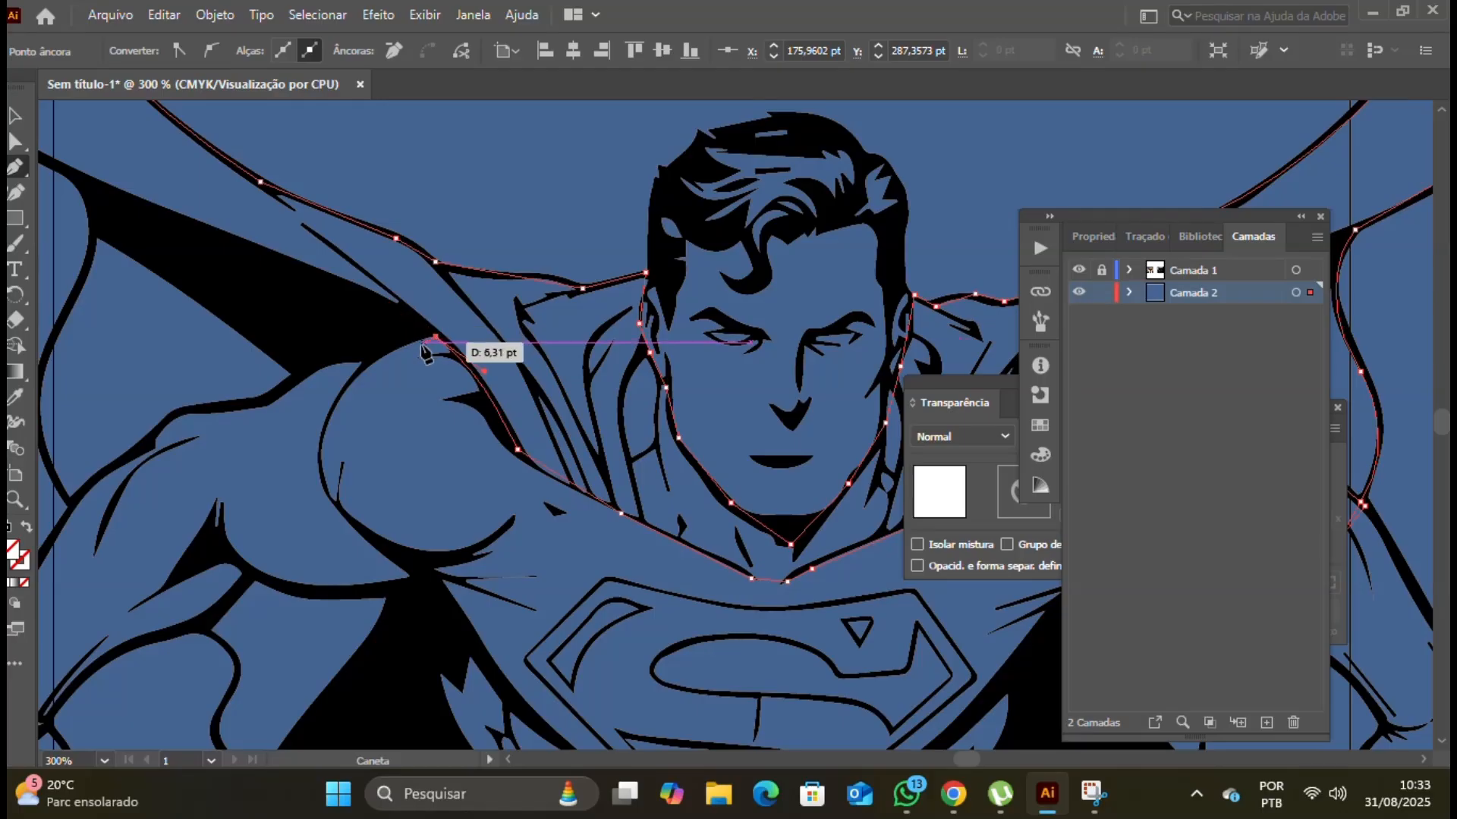
Step: Continue the path along the left-hand shoulder and upper arm to where the hanging cape edge meets the arm
left_click(343, 362)
left_click(291, 386)
left_click_drag(288, 387, 681, 335)
left_click(647, 350)
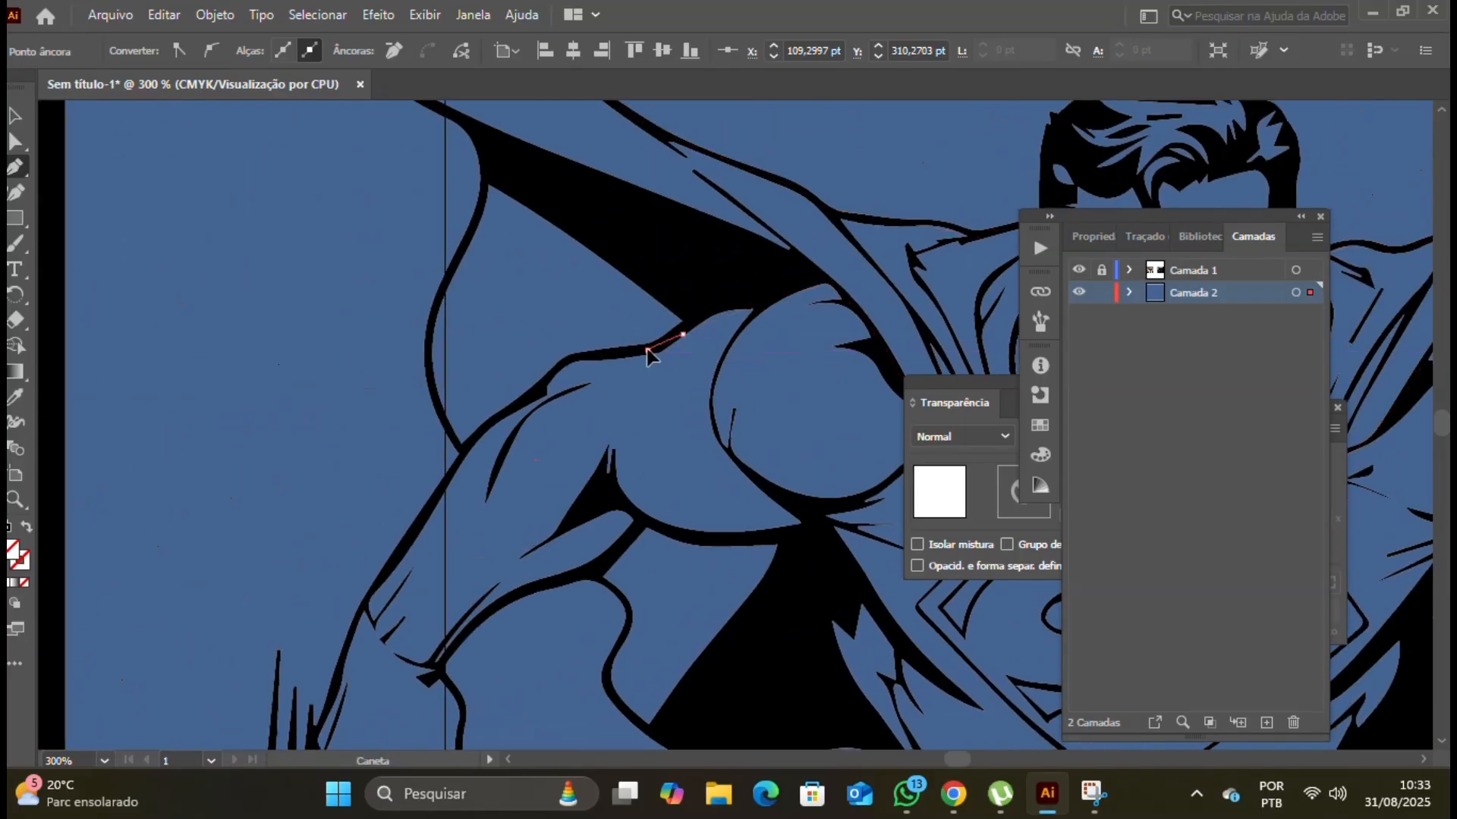
left_click(578, 355)
left_click(524, 397)
left_click(460, 447)
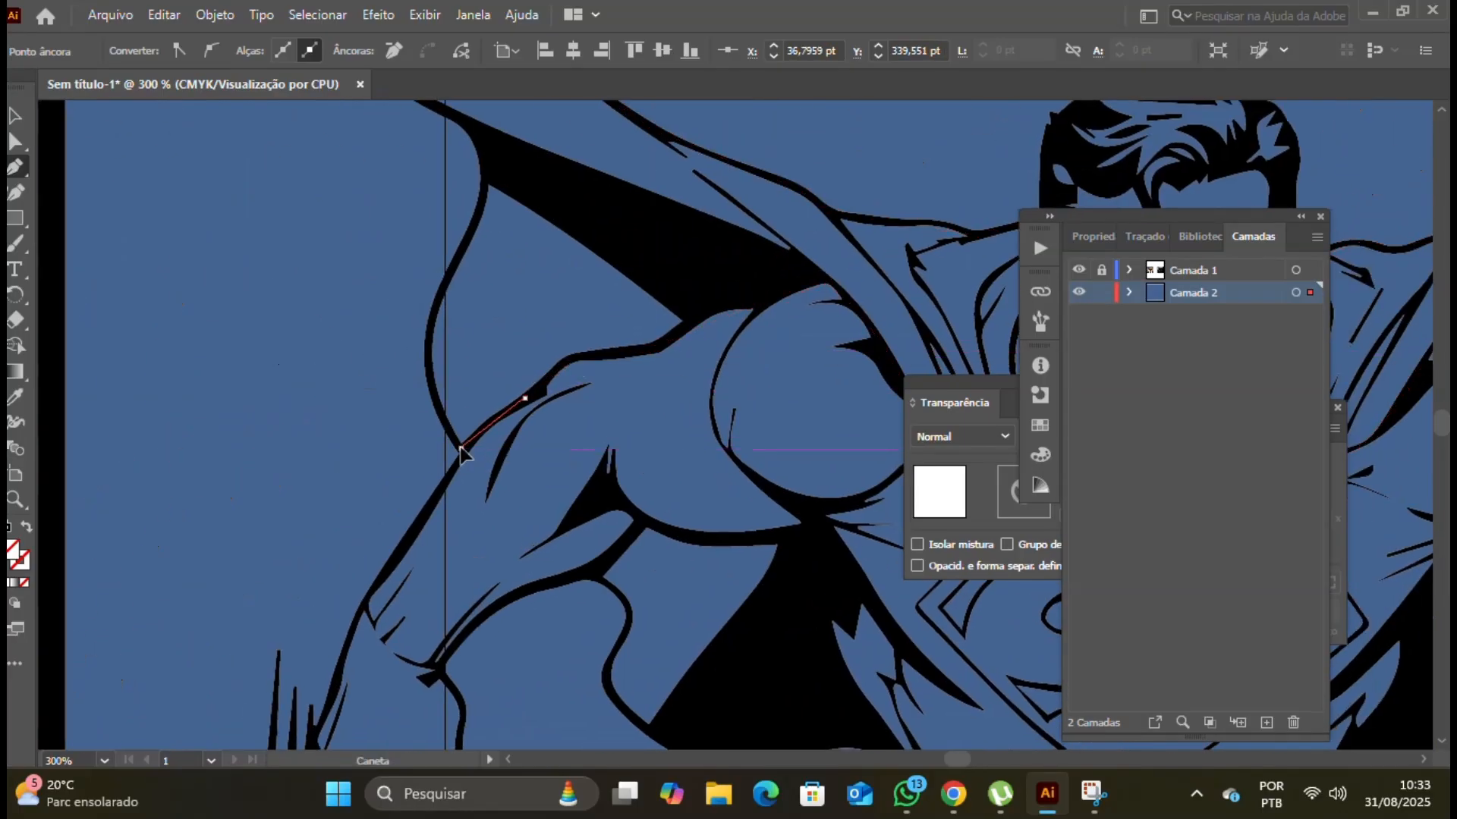
Step: Trace the hanging edge of the left-hand cape wing up past the black fold, undoing the extra anchor beyond it
left_click(432, 340)
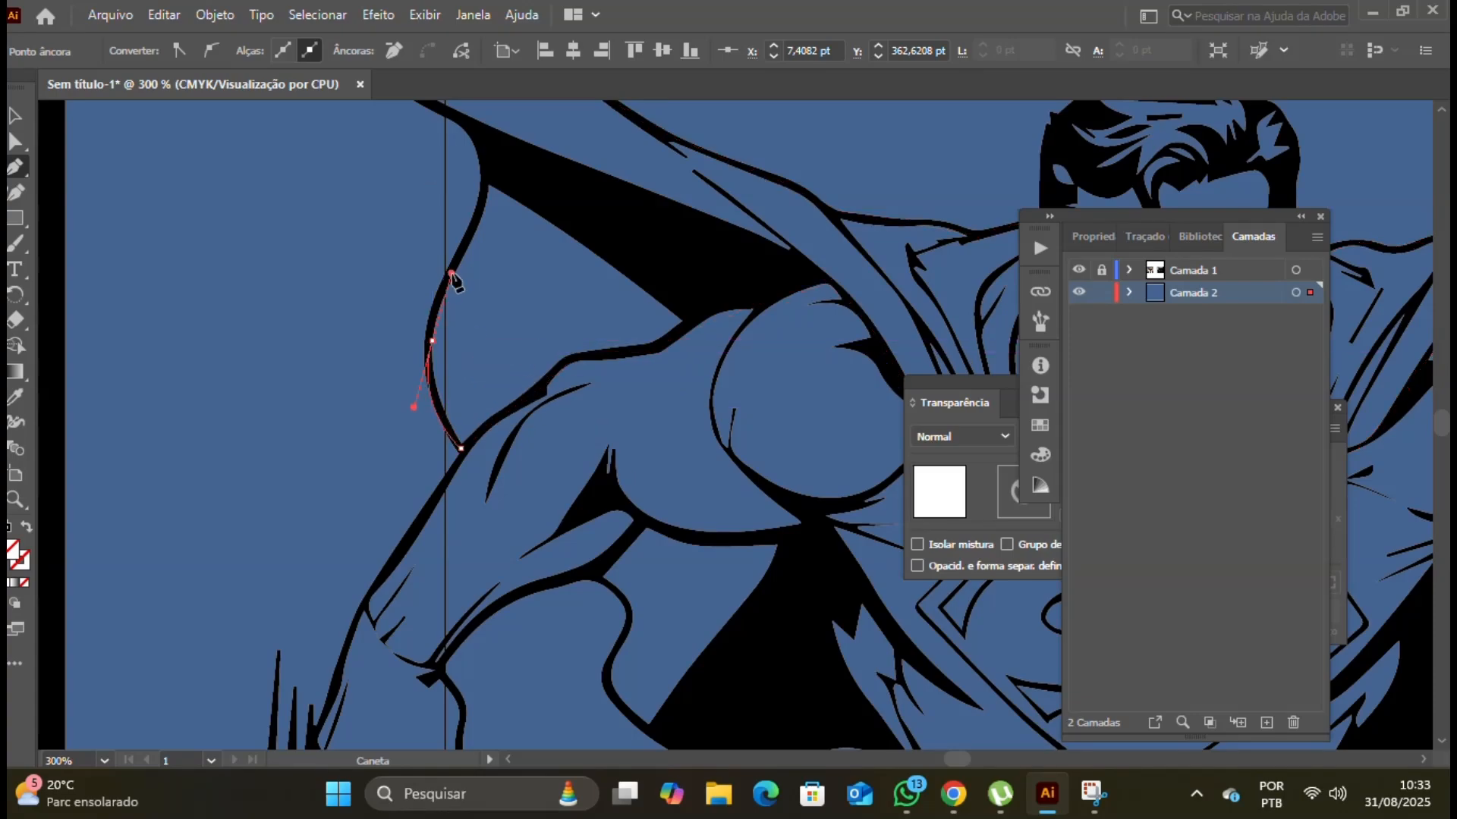
left_click(480, 201)
scroll(482, 211, "up", 5)
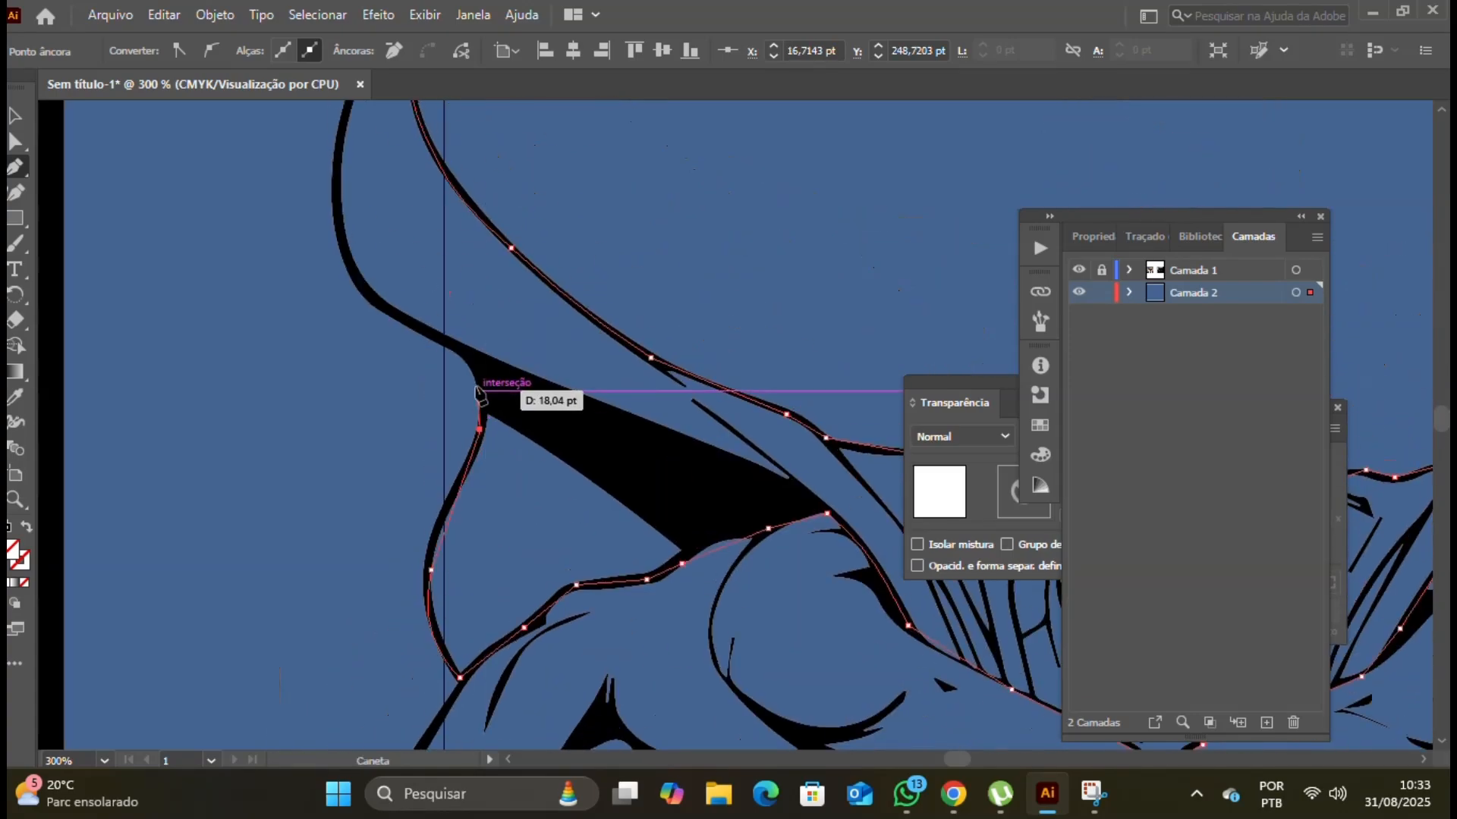
left_click(431, 333)
left_click(359, 281)
key("ctrl+z")
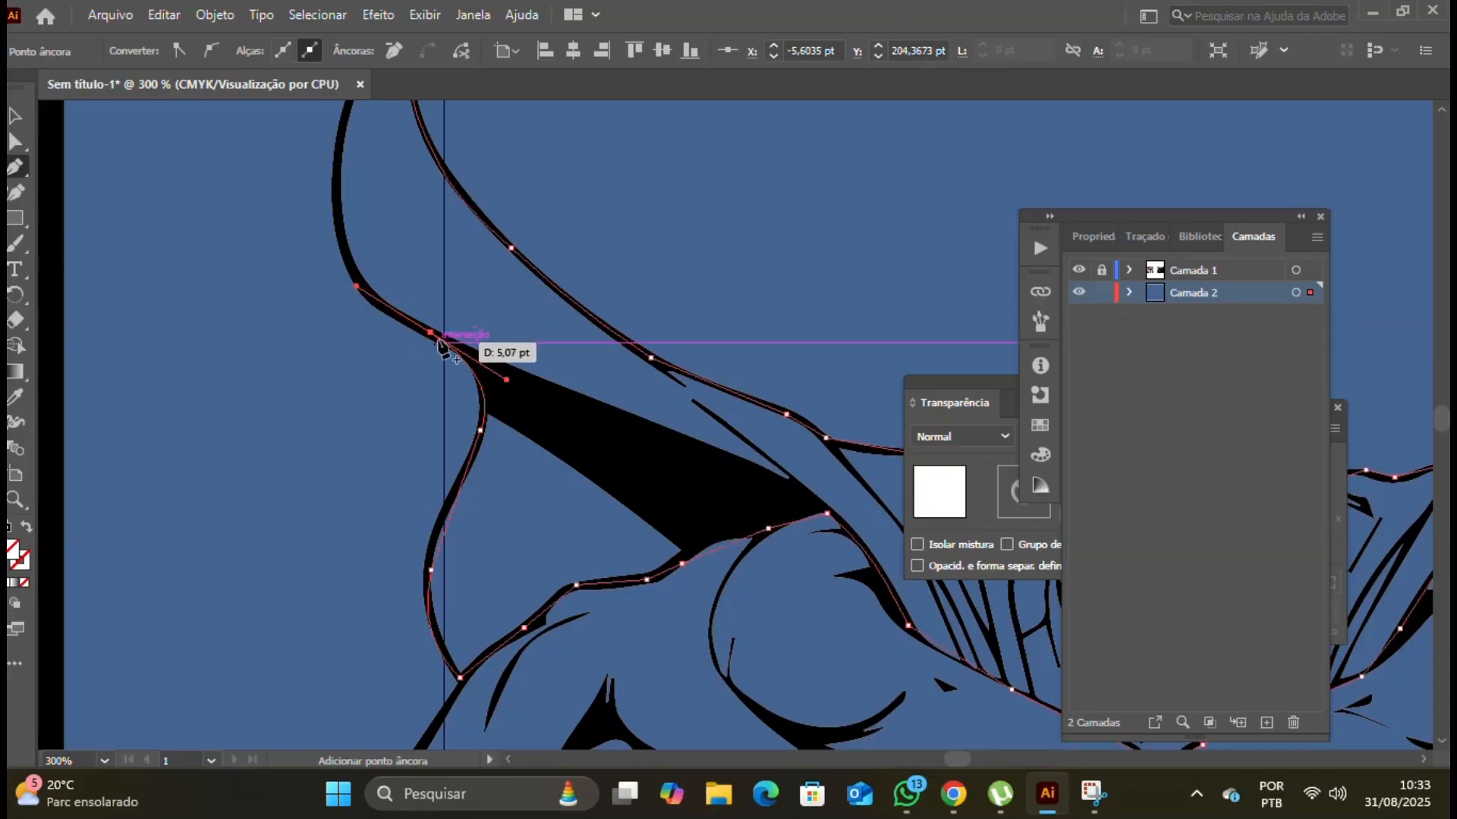
Step: Trace the outer curve of the left-hand cape wing and close the cape path at the pointed tip
left_click_drag(406, 341, 532, 531)
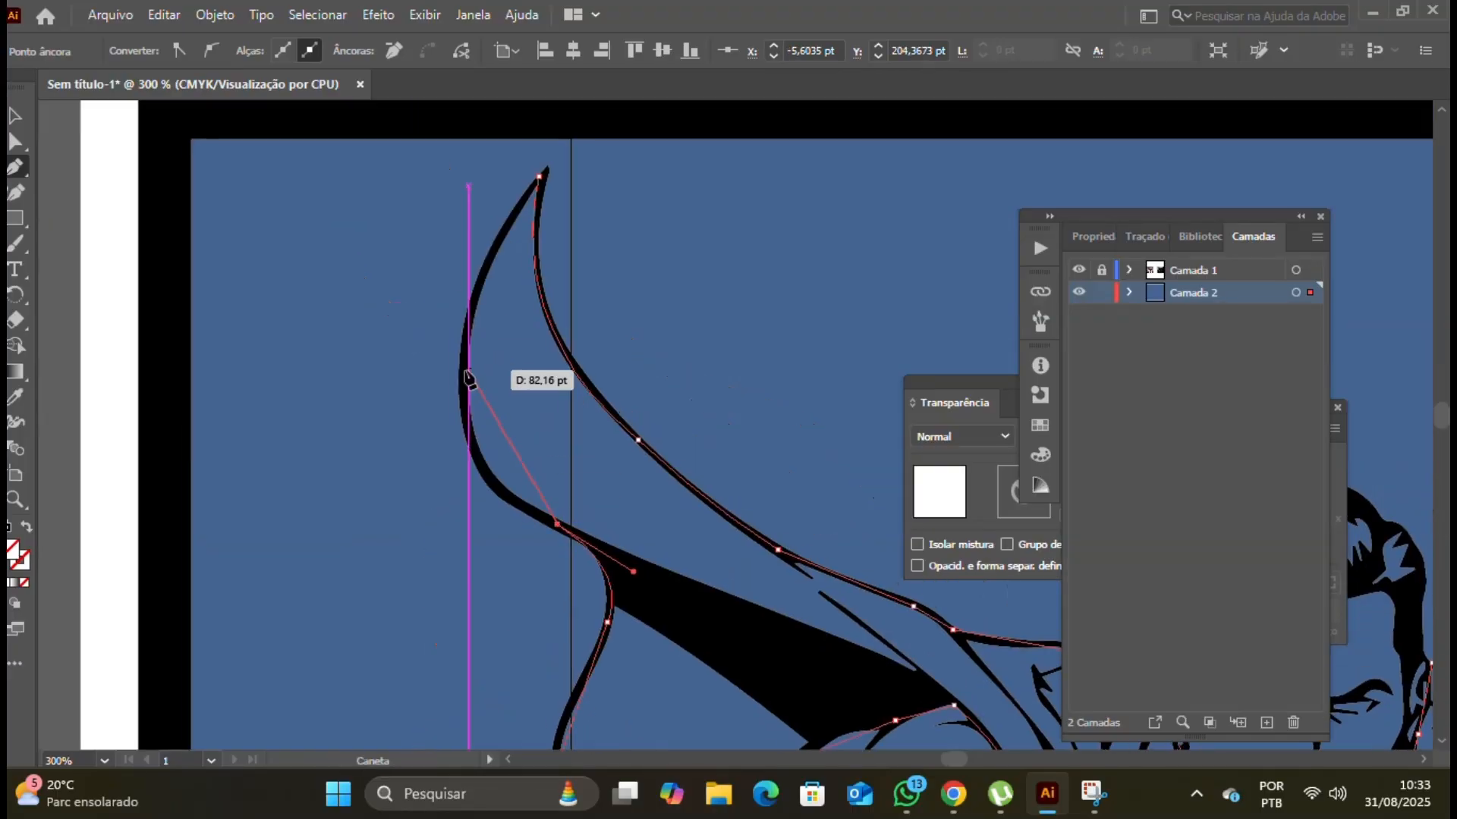
left_click_drag(464, 370, 474, 250)
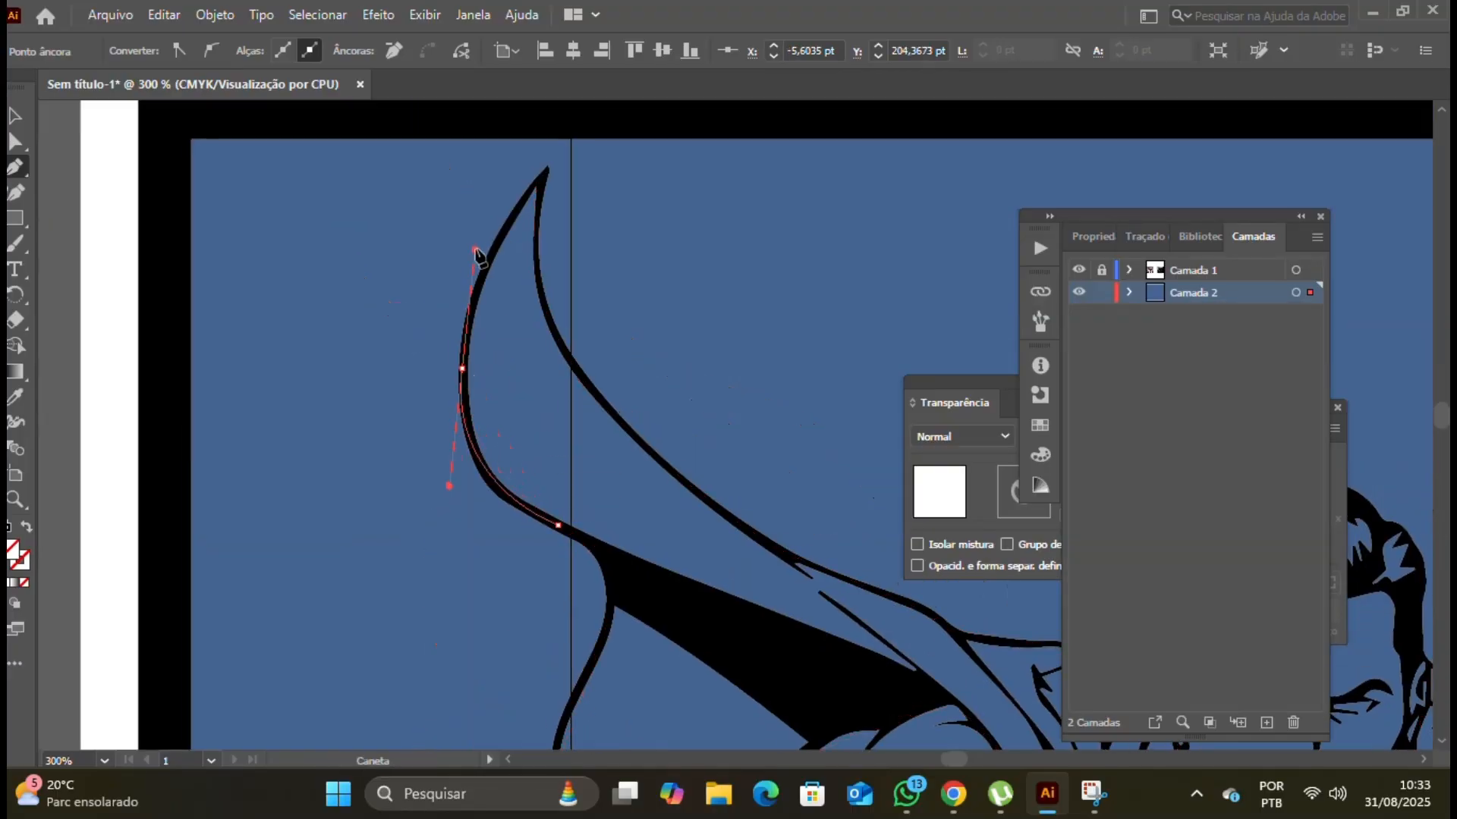
left_click(462, 369)
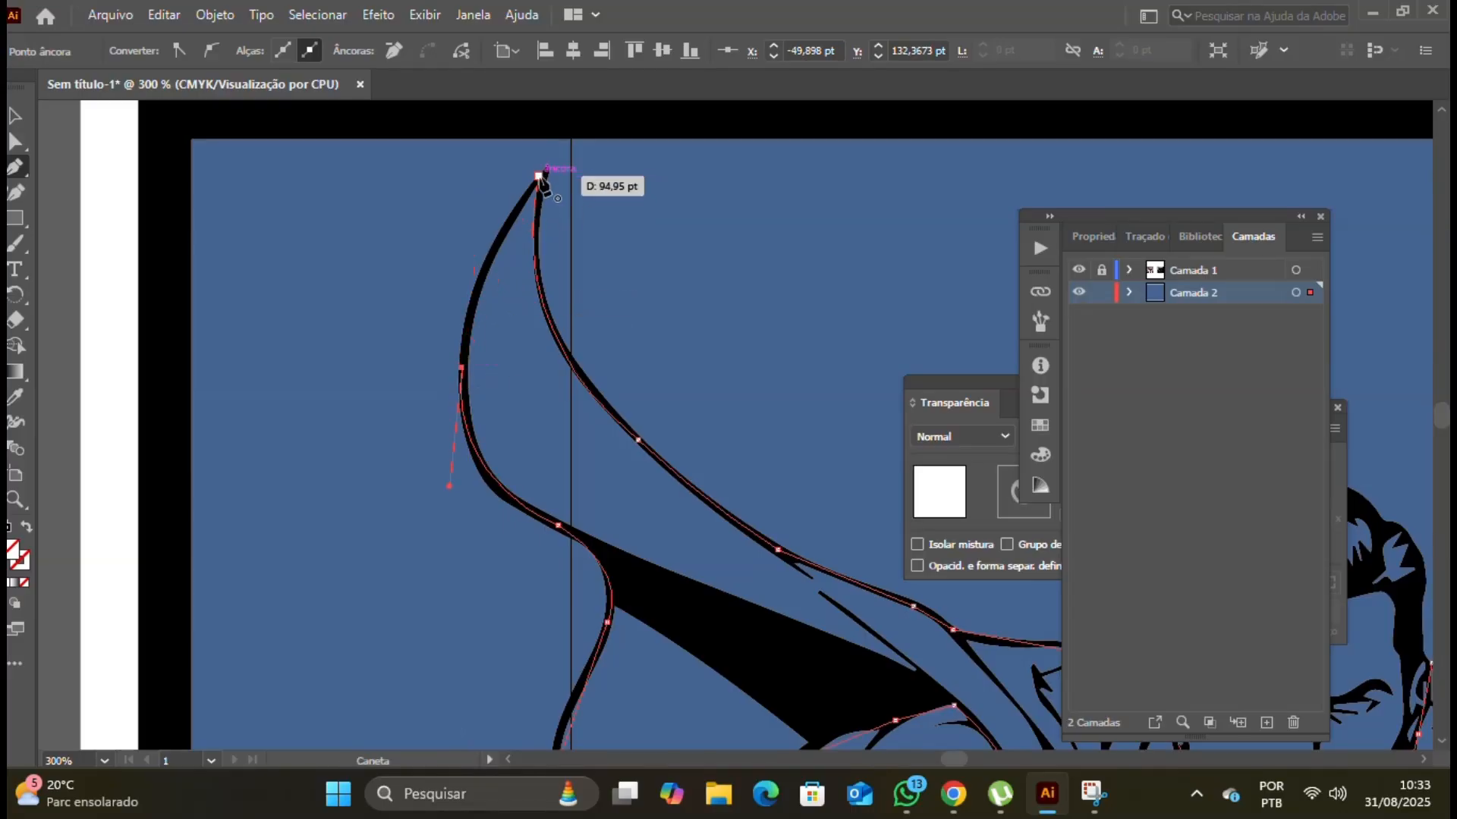
left_click_drag(540, 176, 591, 137)
scroll(607, 326, "up", 5)
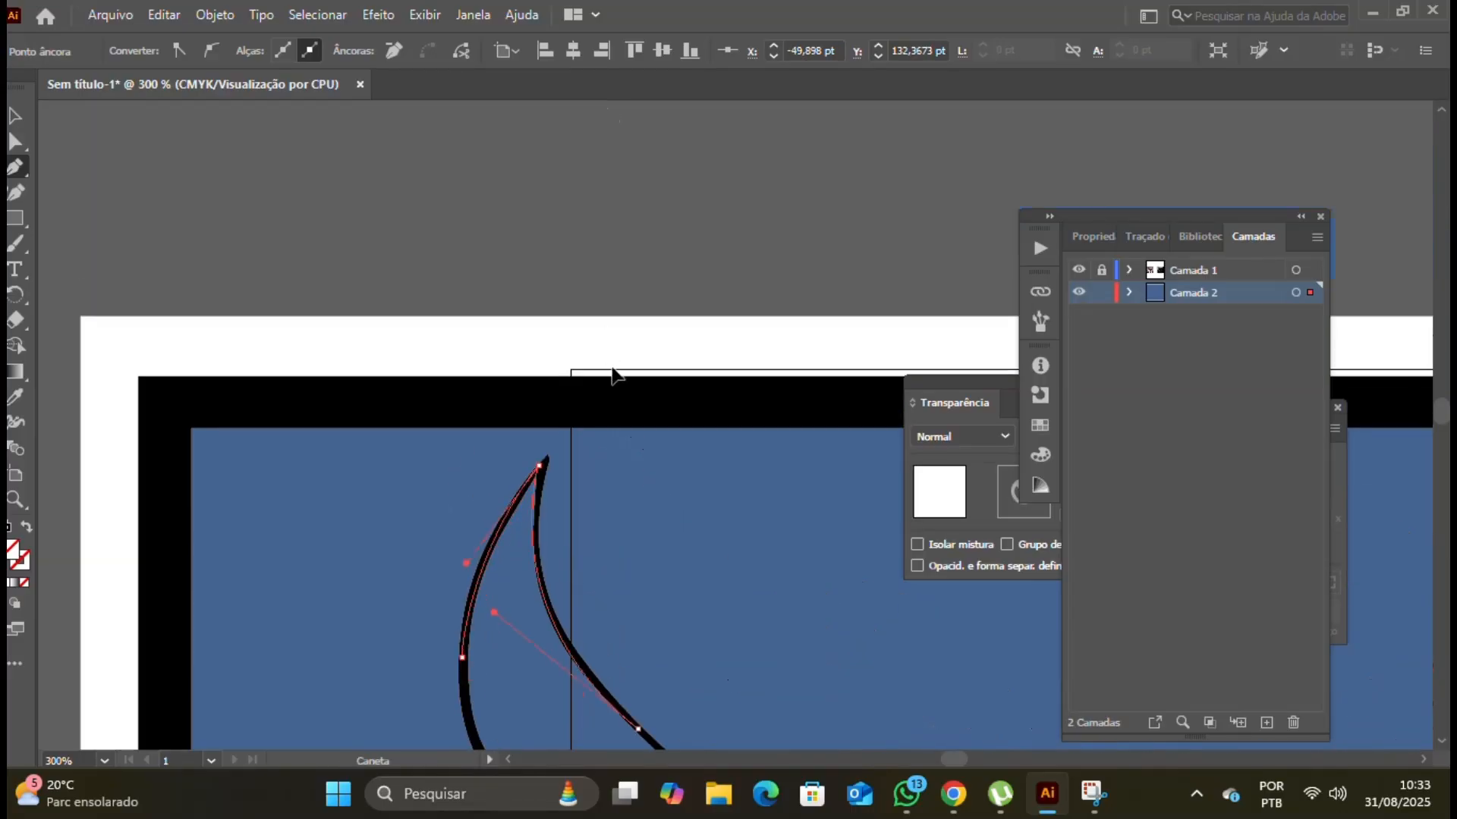
Step: Fill the cape shape with the red sampled from the color reference illustration and deselect it
key("super")
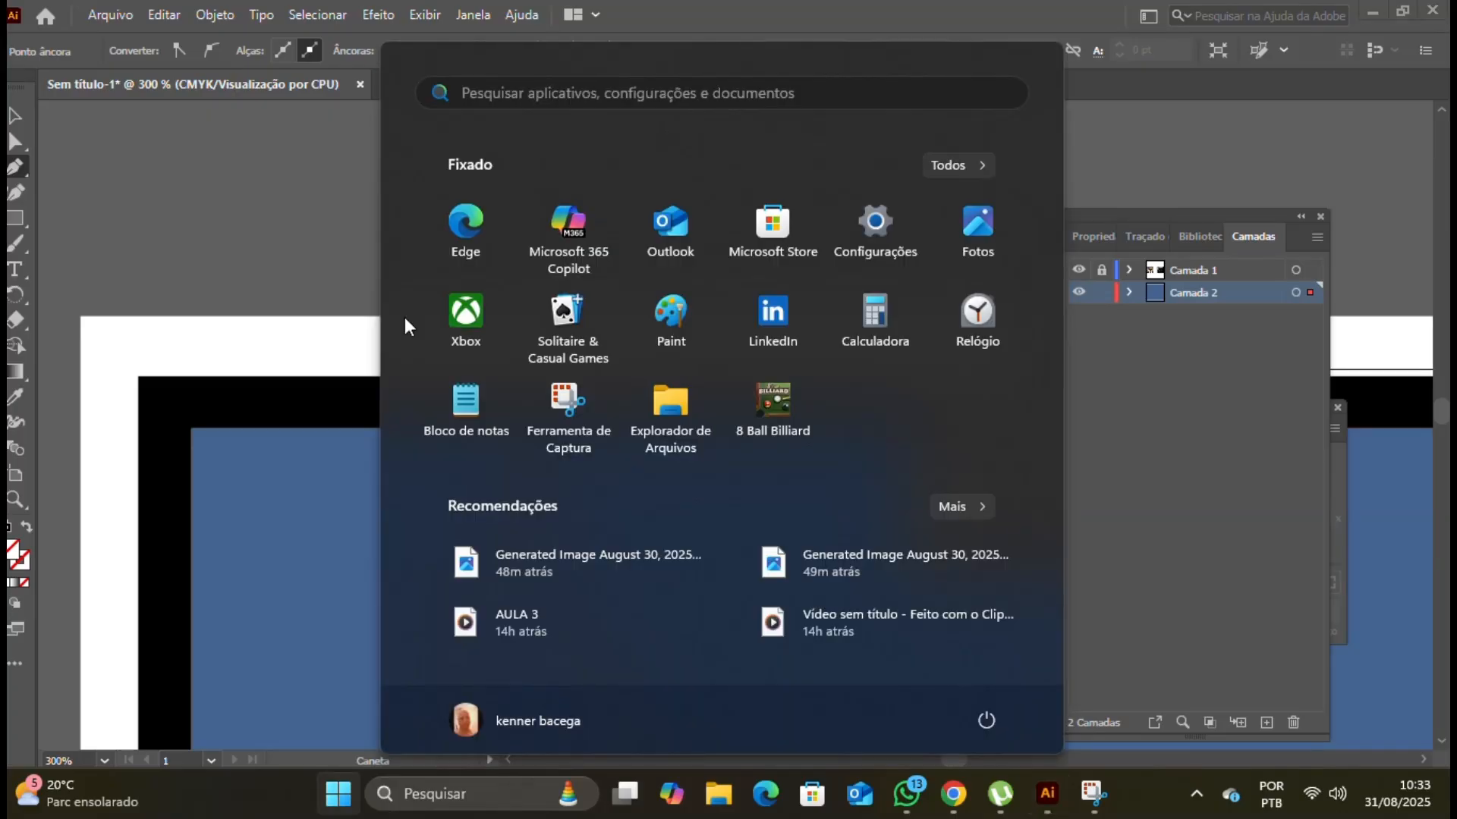
key("super")
scroll(403, 319, "down", 6)
scroll(431, 371, "left", 3)
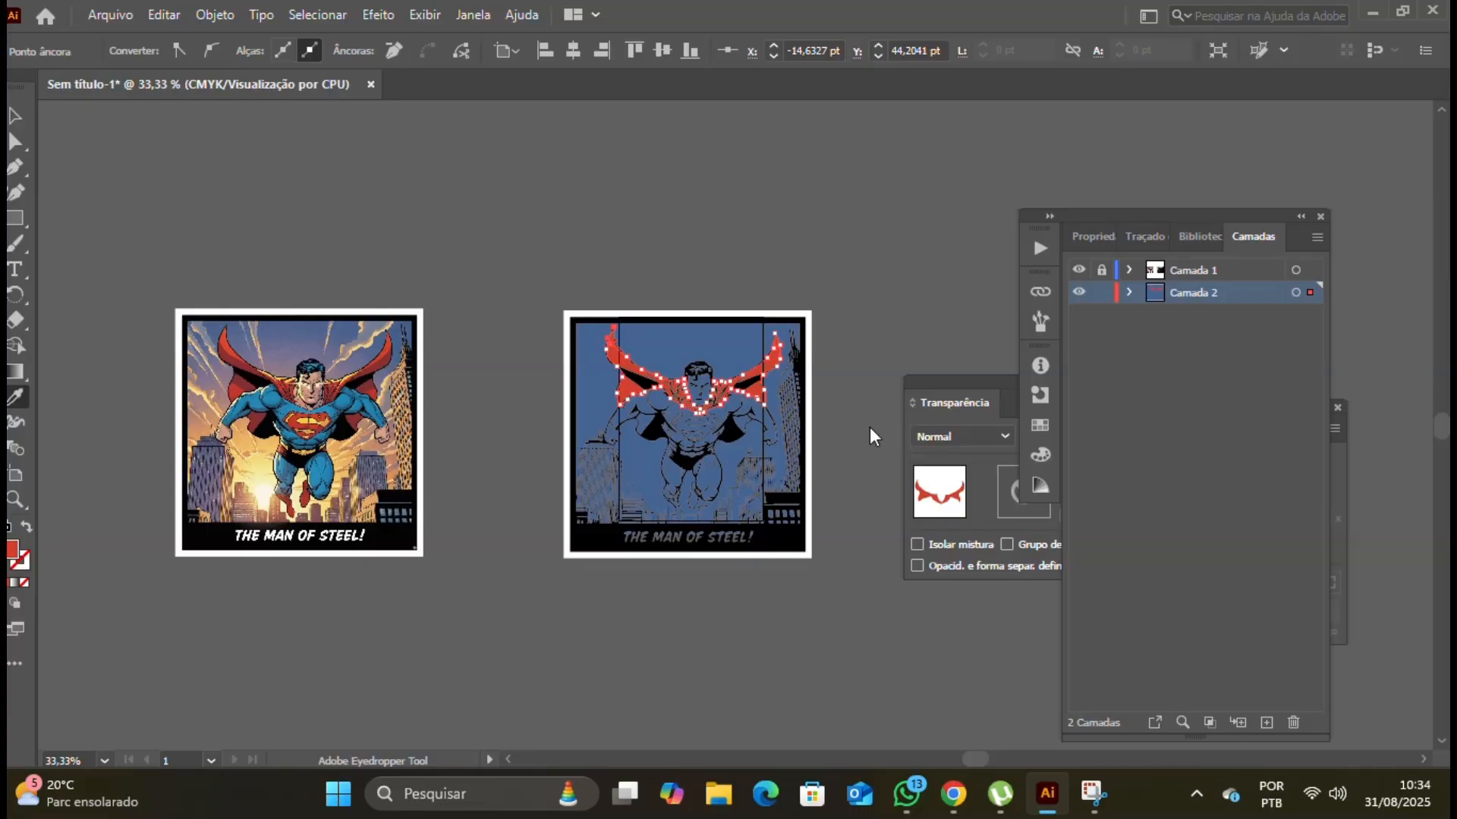
key("v")
left_click(488, 252)
Step: Draw an outline around the face and ears with the Pencil tool, and reshape its hairline edge with the Curvature tool
scroll(722, 453, "up", 2)
scroll(694, 318, "up", 3)
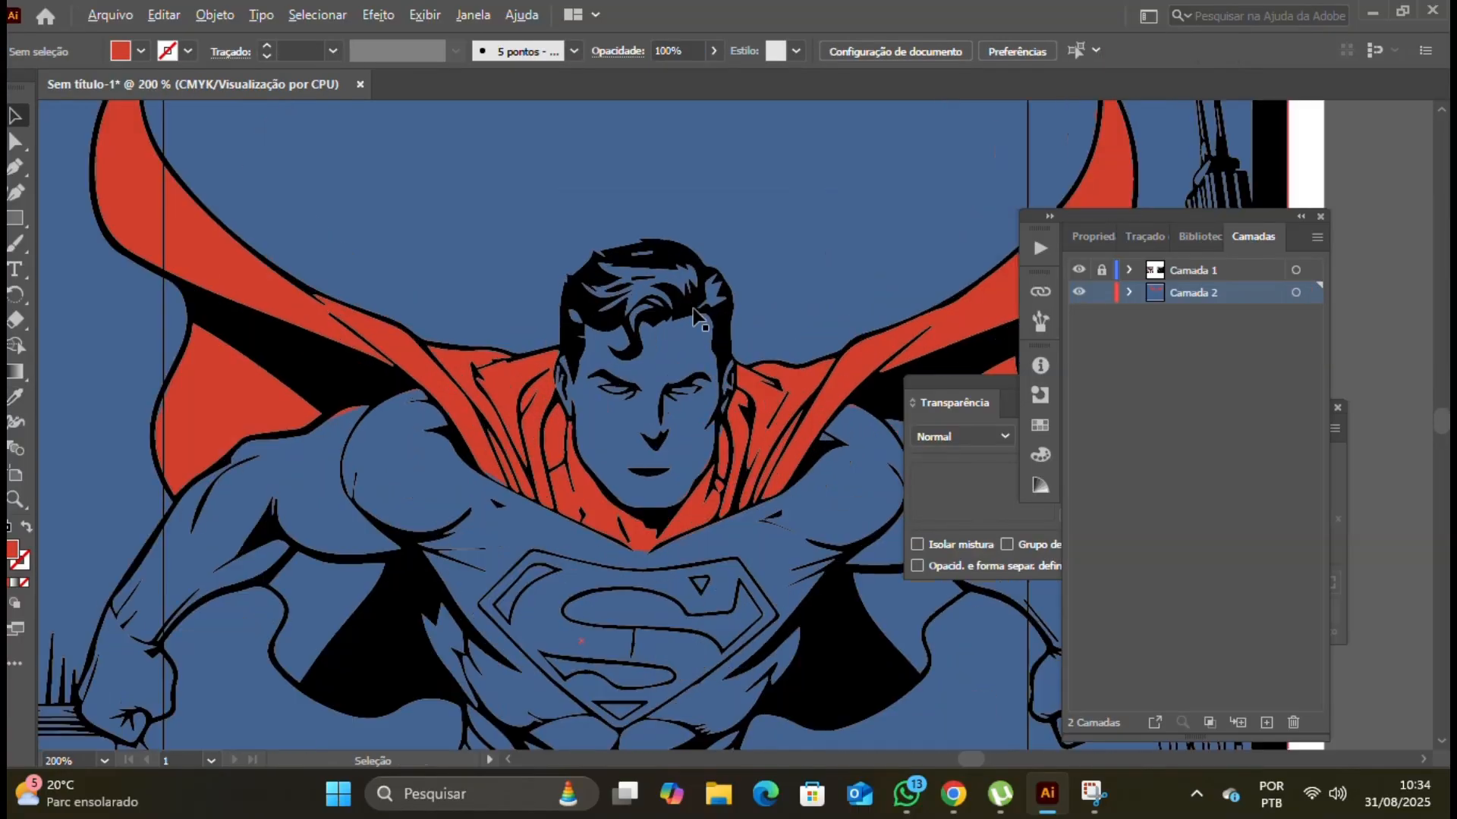
scroll(694, 318, "down", 6)
scroll(694, 318, "up", 8)
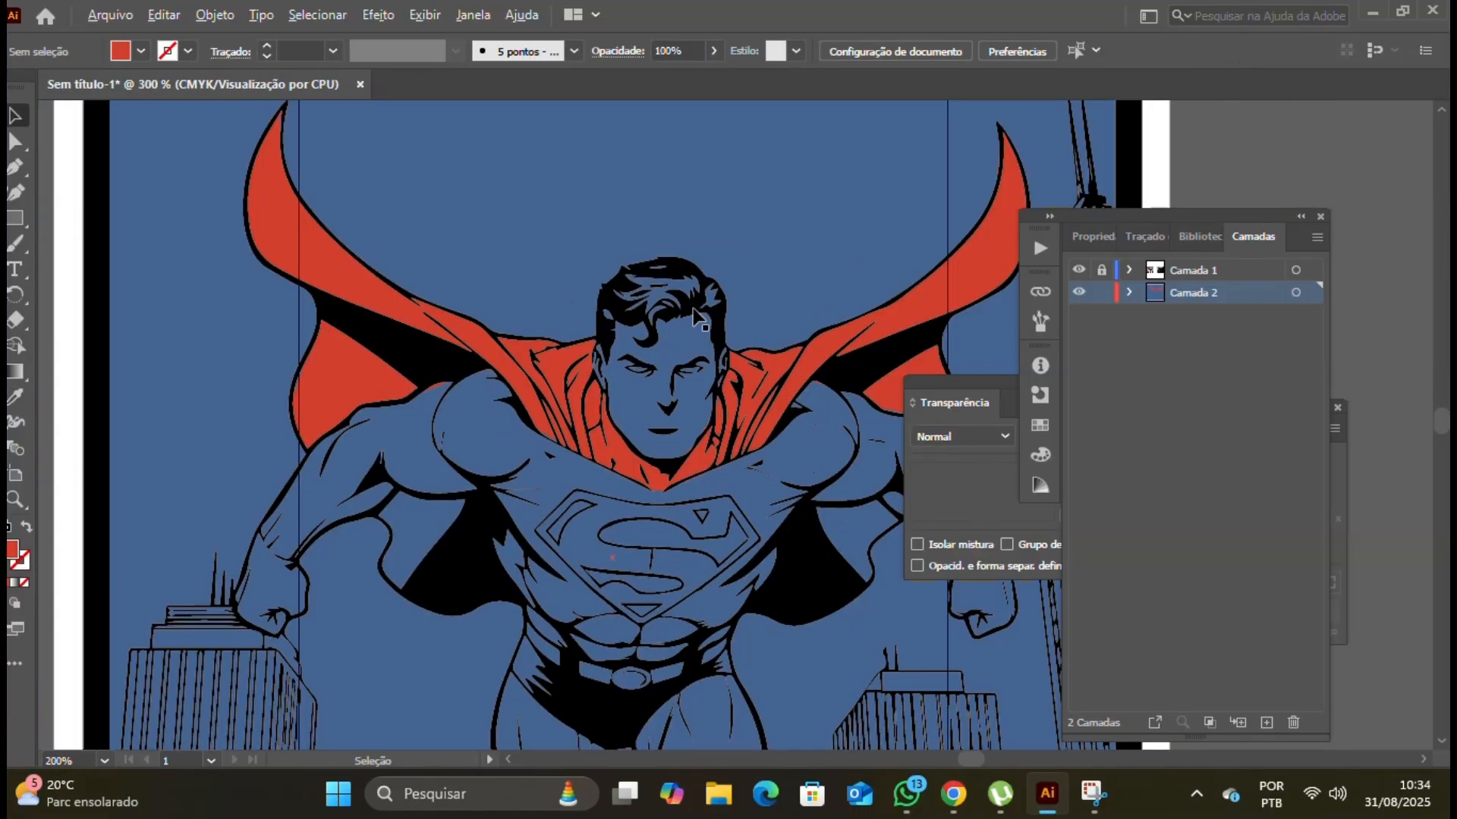
left_click_drag(12, 250, 106, 292)
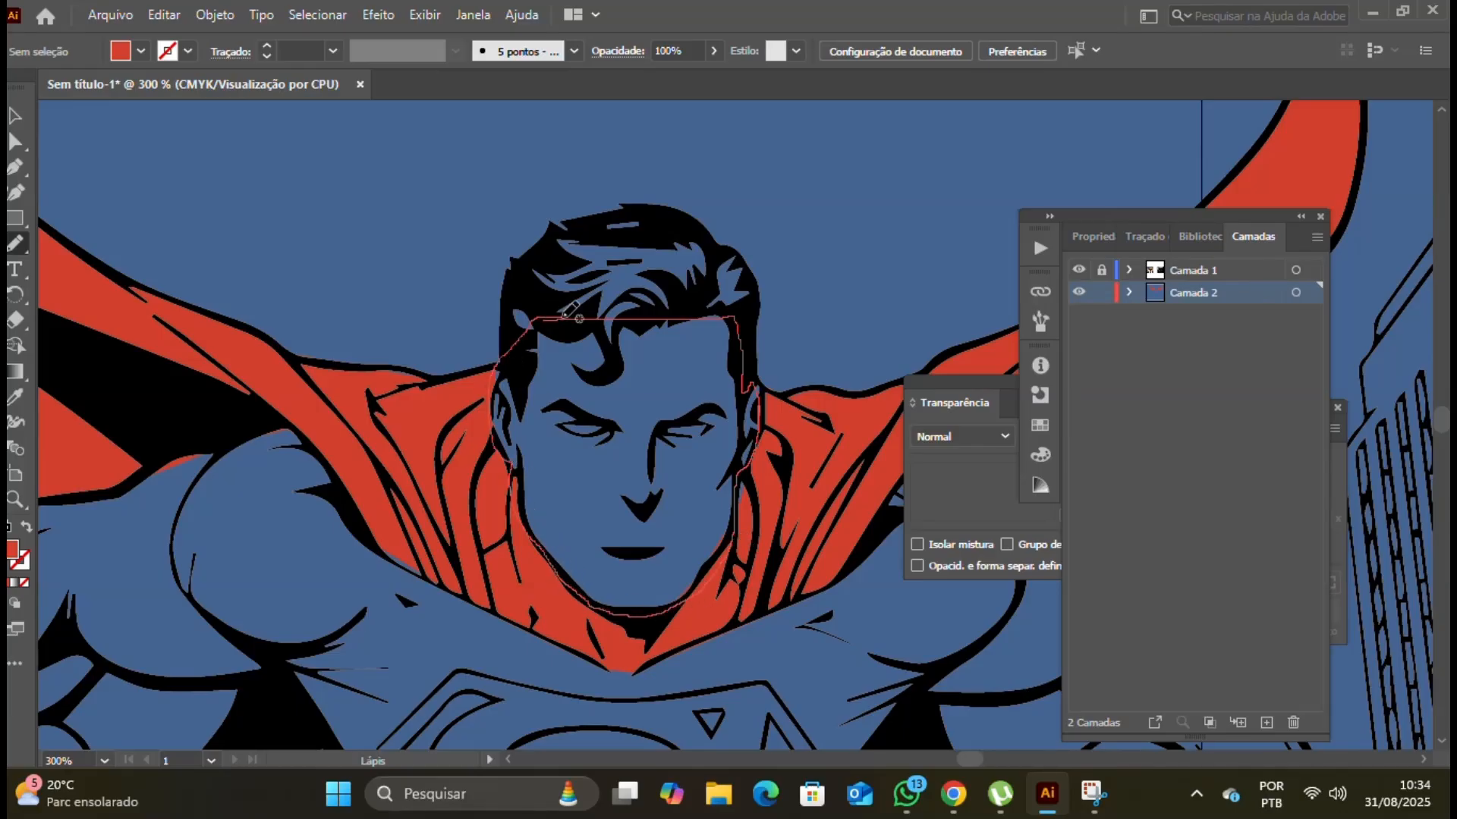
left_click_drag(565, 314, 562, 314)
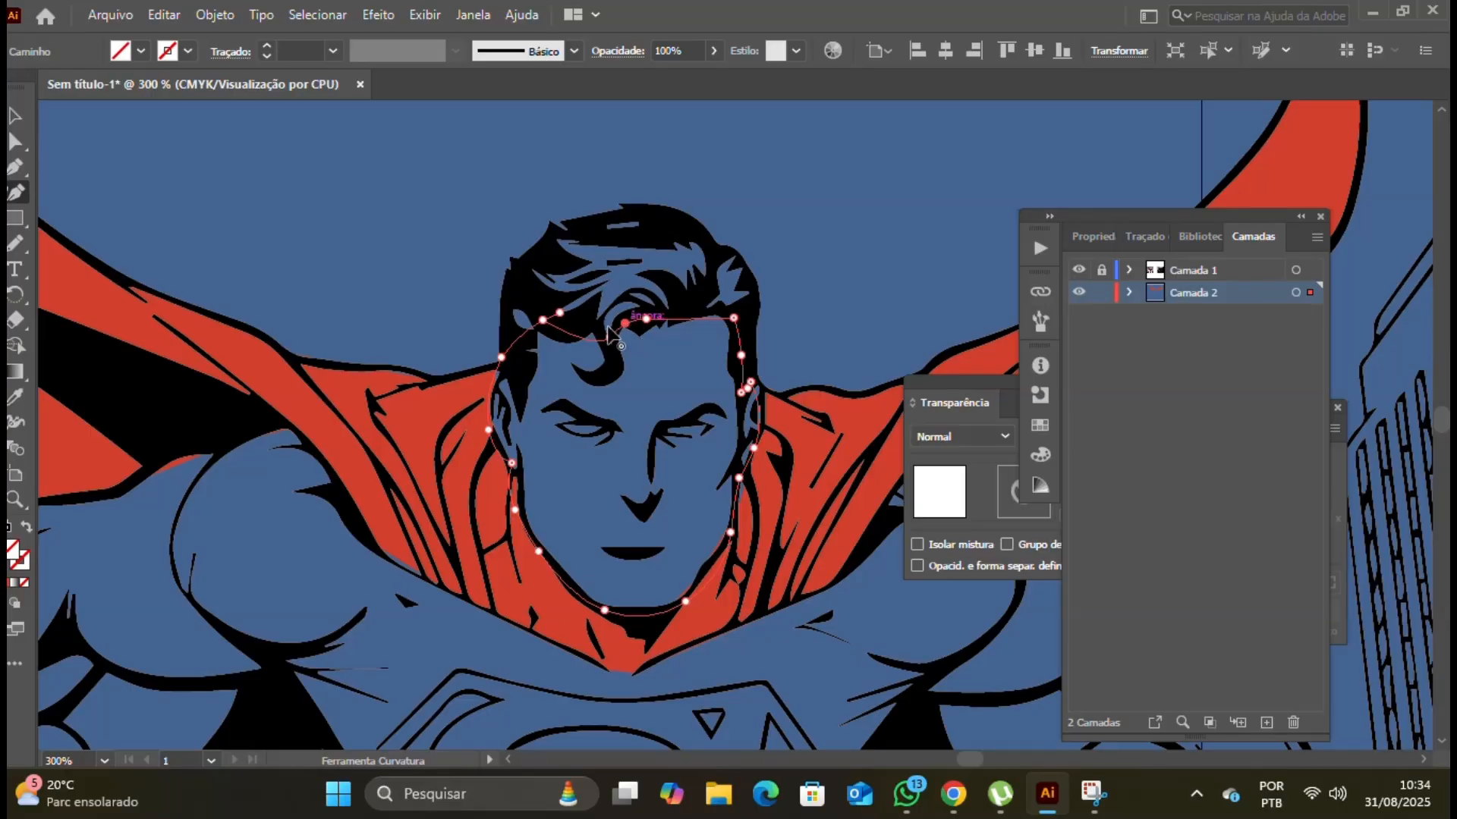
key("v")
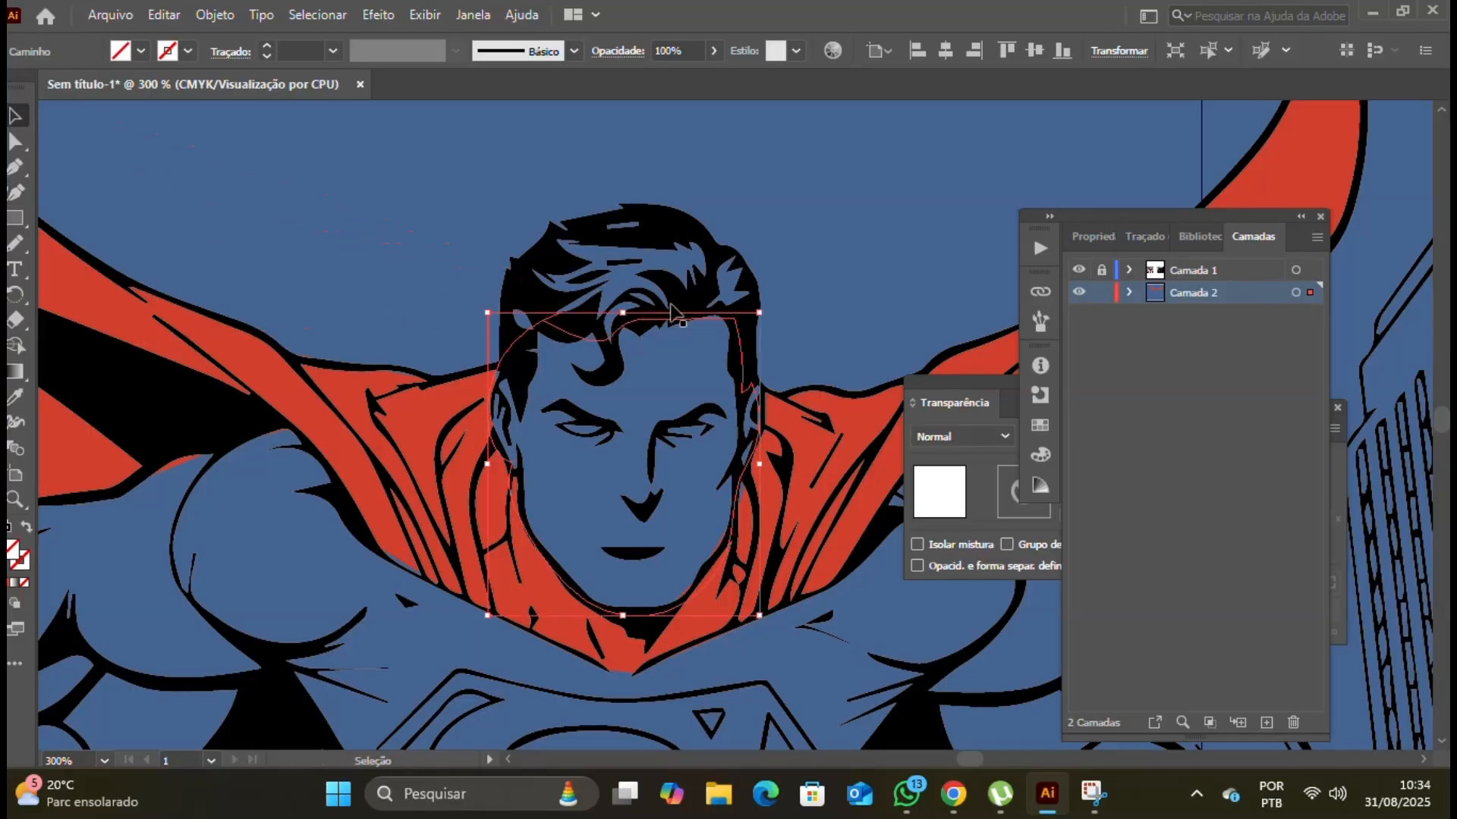
Step: Fill the face outline with the skin tone sampled from the face in the color reference illustration
scroll(672, 308, "down", 5)
left_click_drag(221, 328, 517, 369)
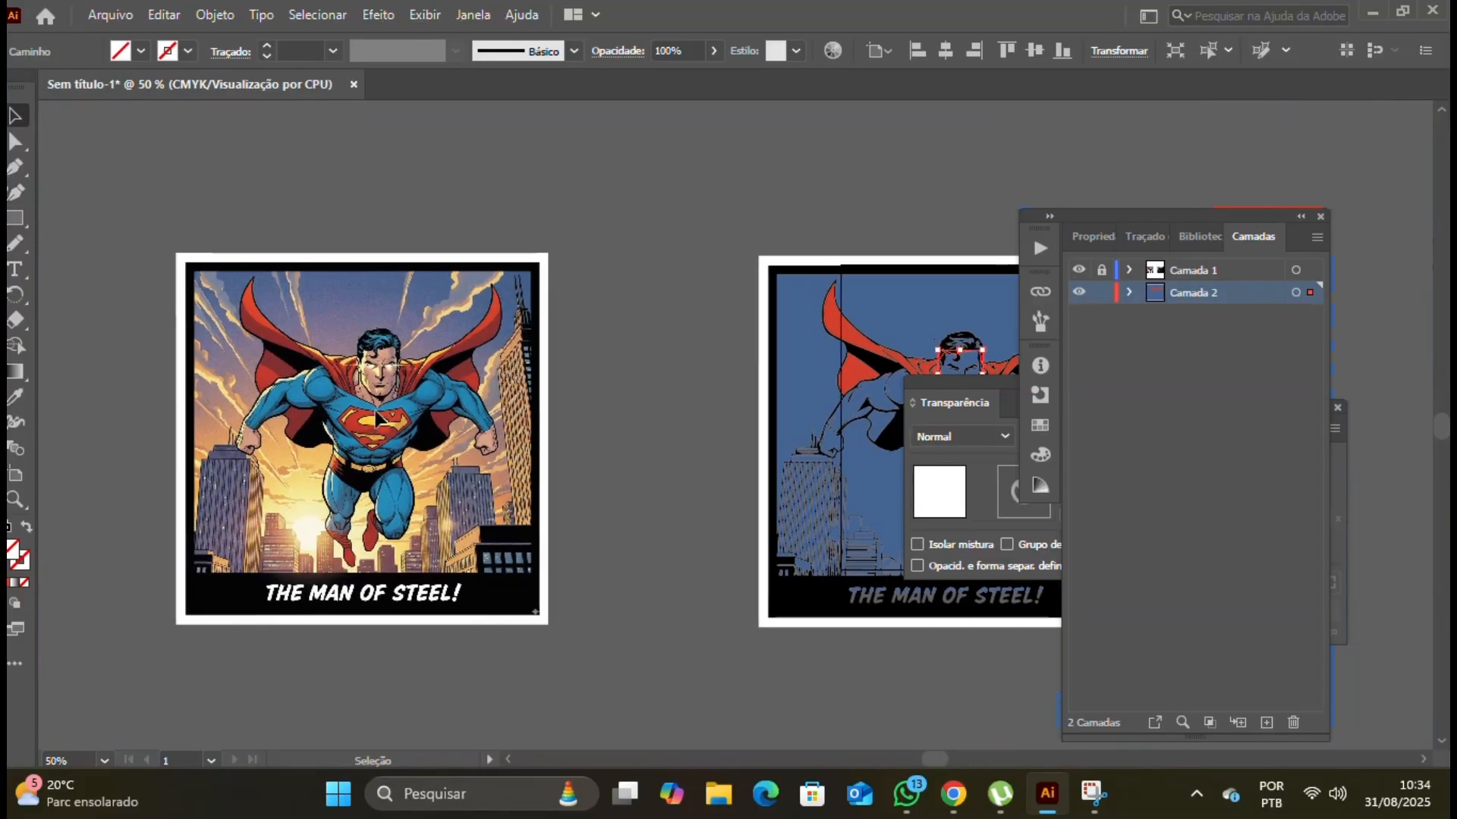
scroll(379, 368, "up", 3)
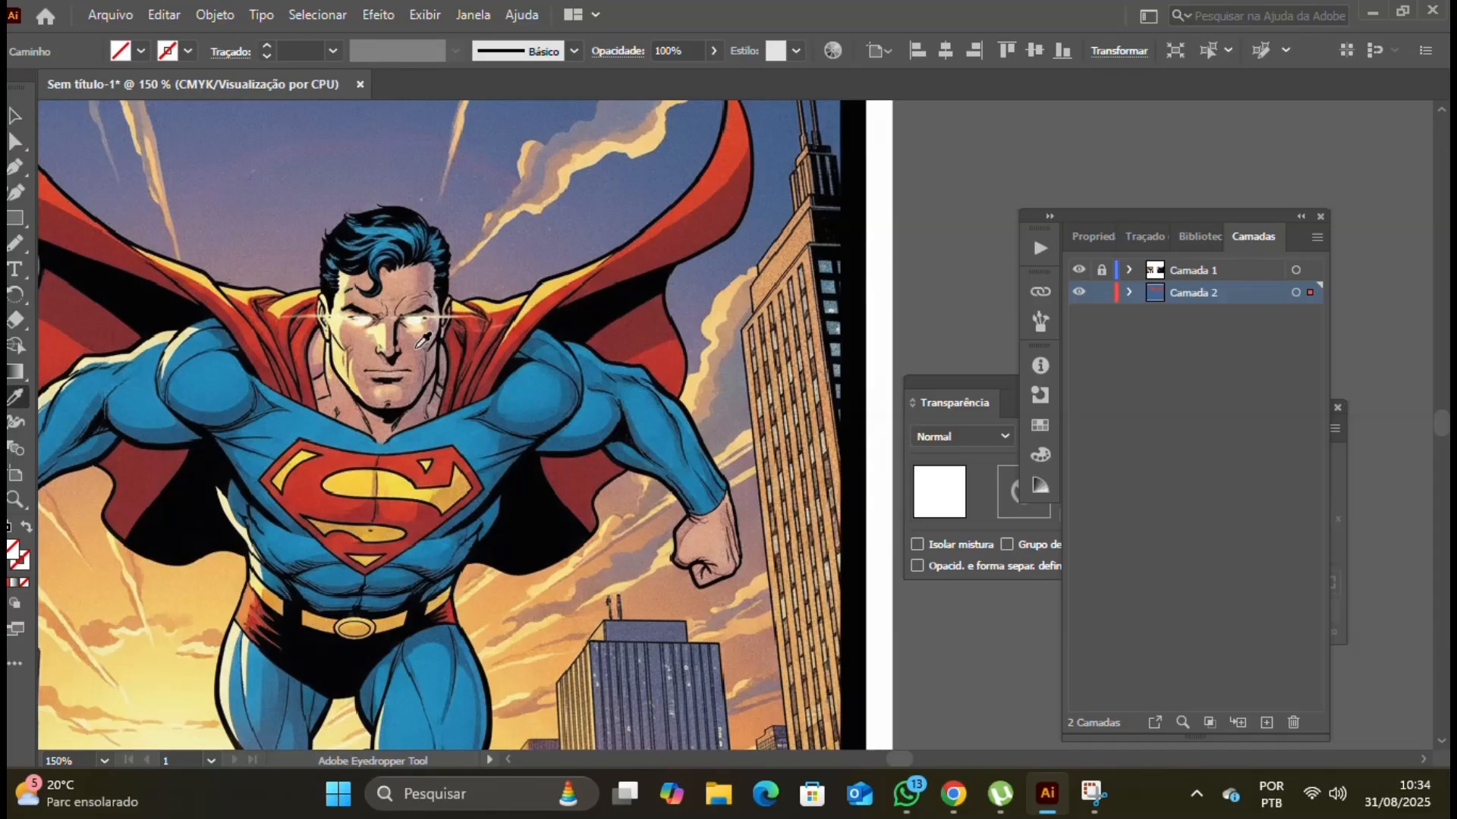
left_click(422, 341)
scroll(422, 341, "down", 4)
scroll(715, 317, "up", 5)
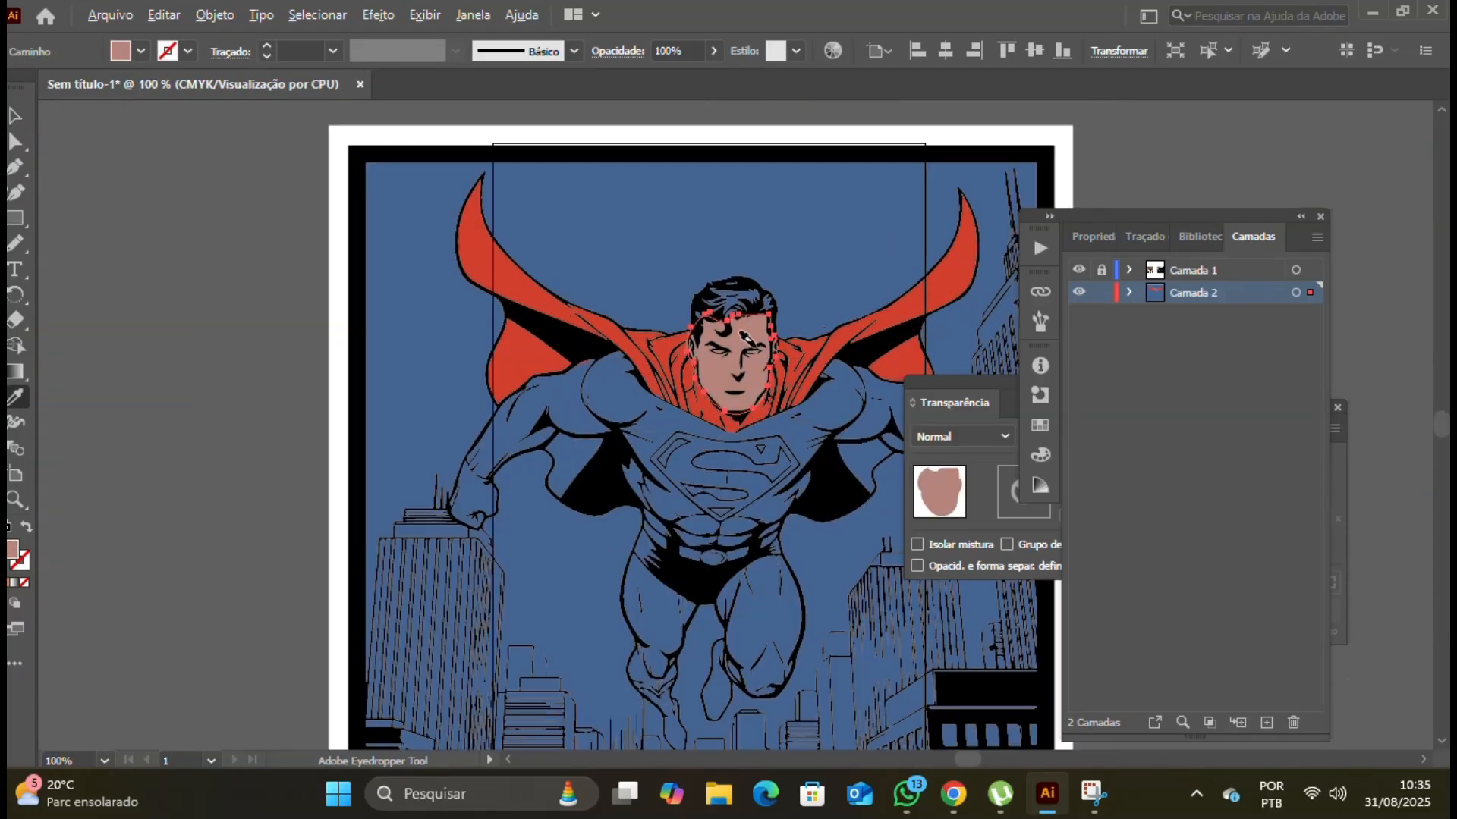
Step: Reshape the skin-tone face outline along the right-hand jaw with the Curvature tool to follow the black line art
scroll(764, 356, "up", 2)
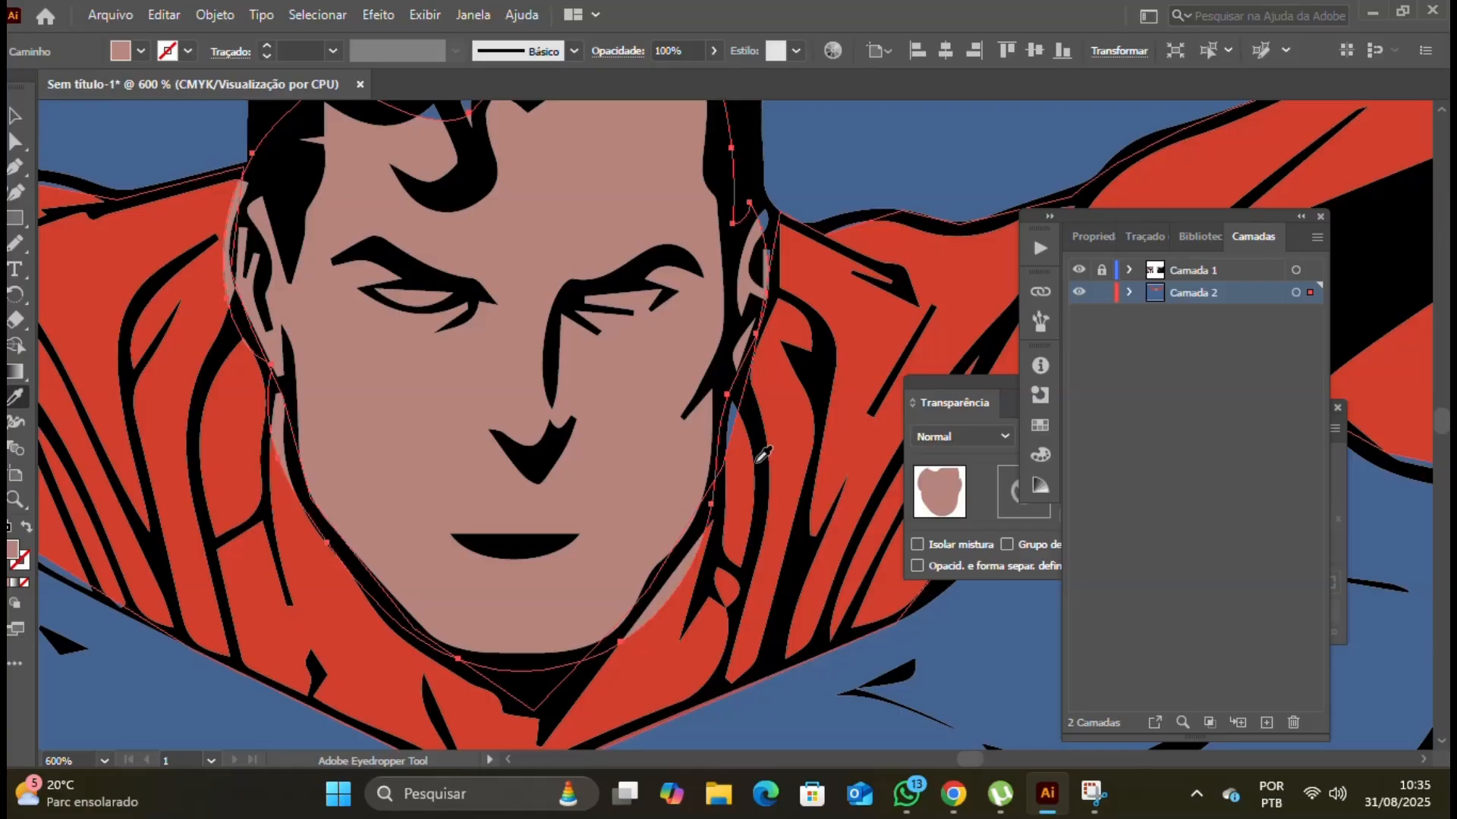
left_click(15, 192)
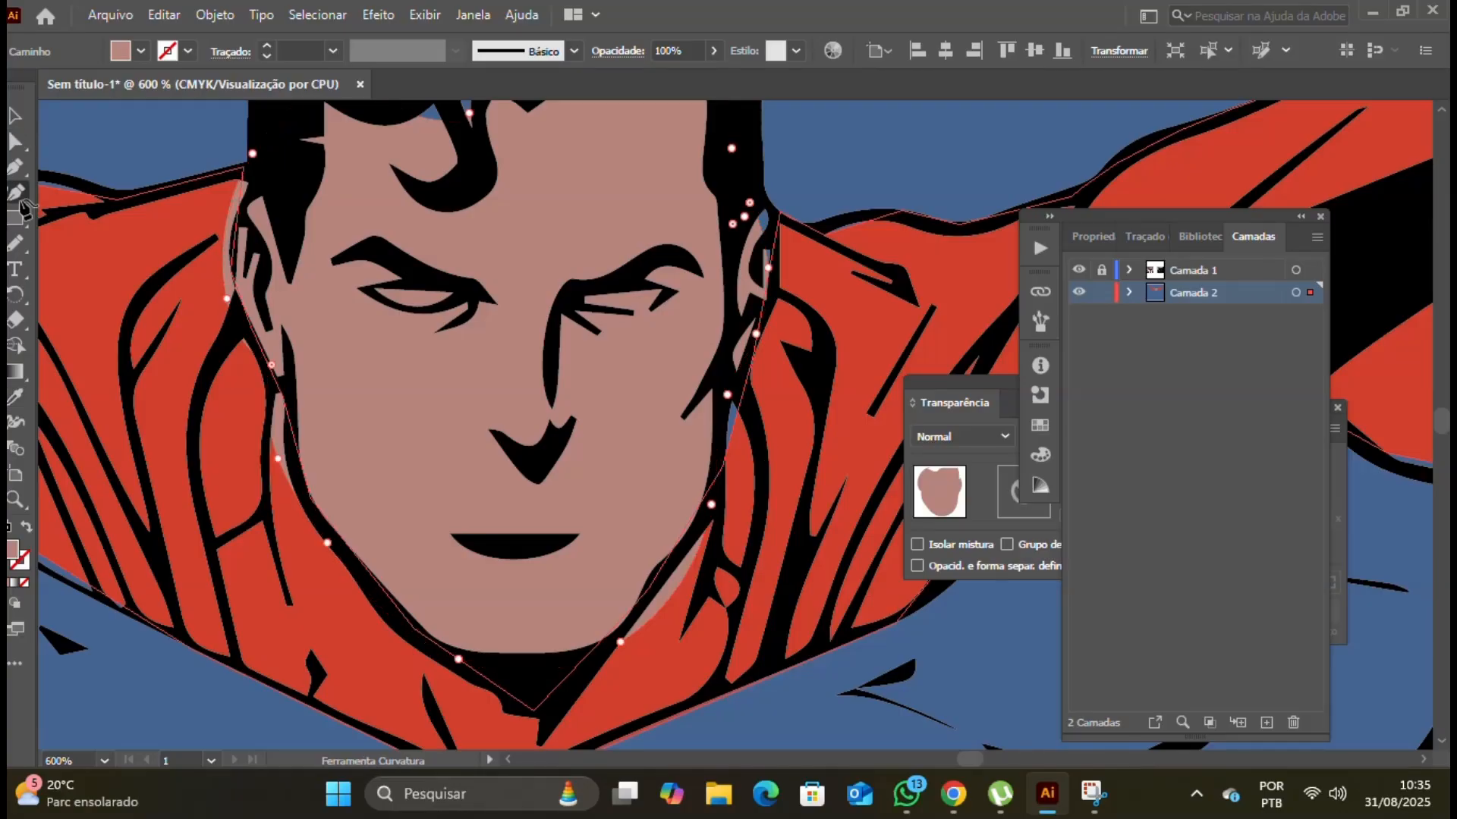
left_click(740, 432)
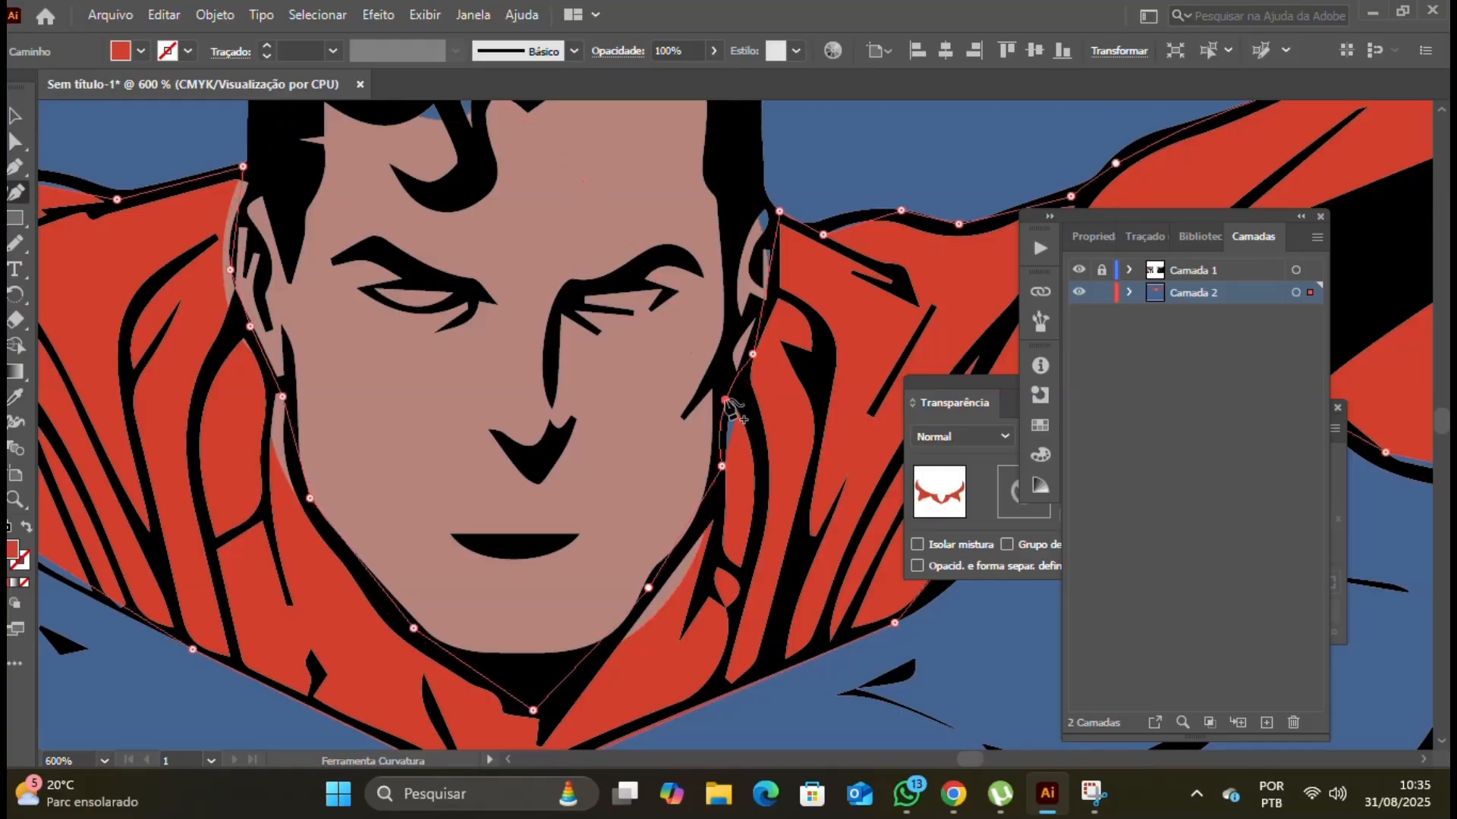
left_click(683, 581)
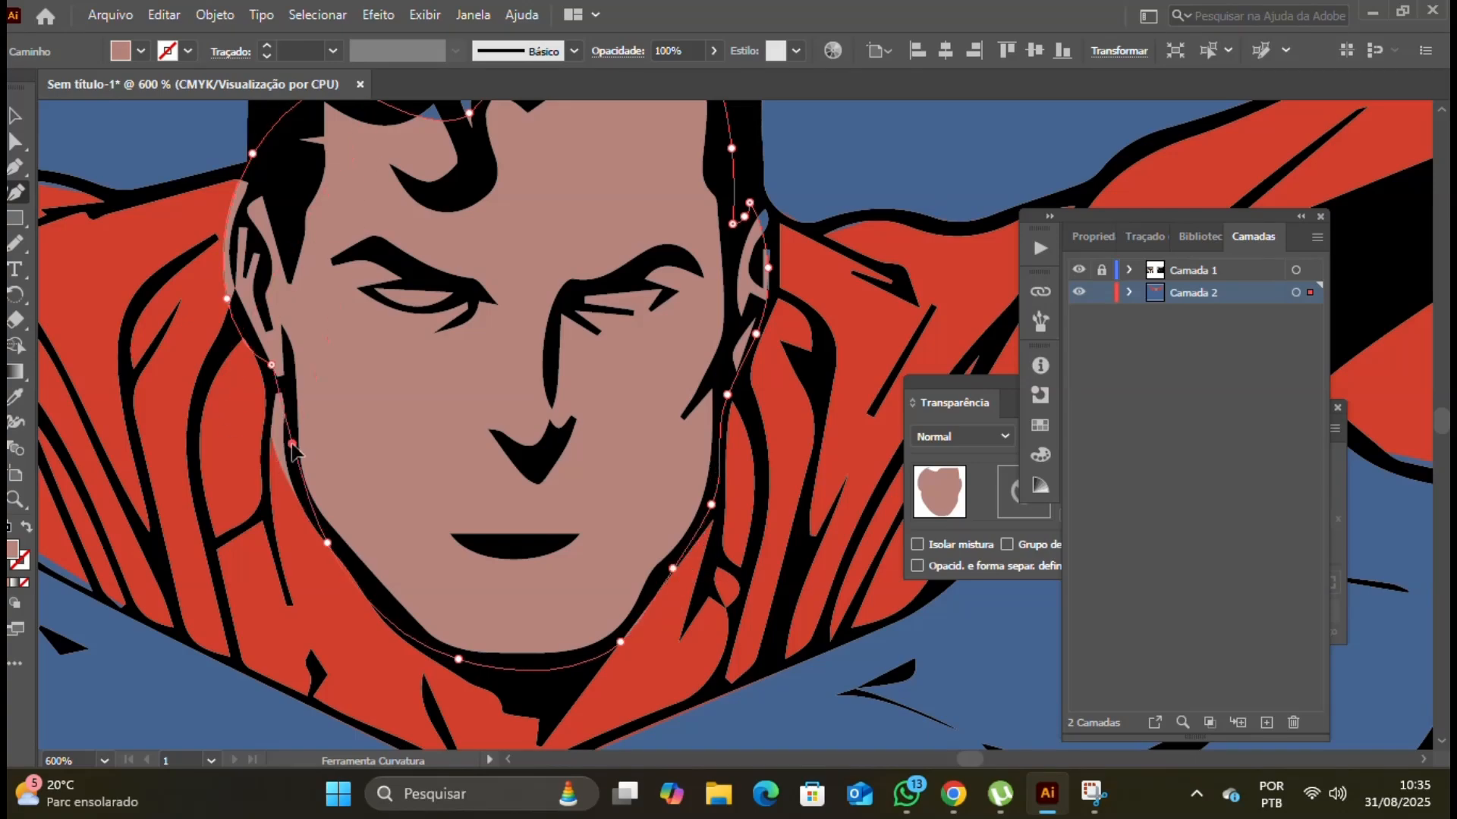
Step: Adjust the face outline around the left-hand ear, cheek and jaw so the skin tone stays inside the line art
left_click_drag(258, 262, 493, 368)
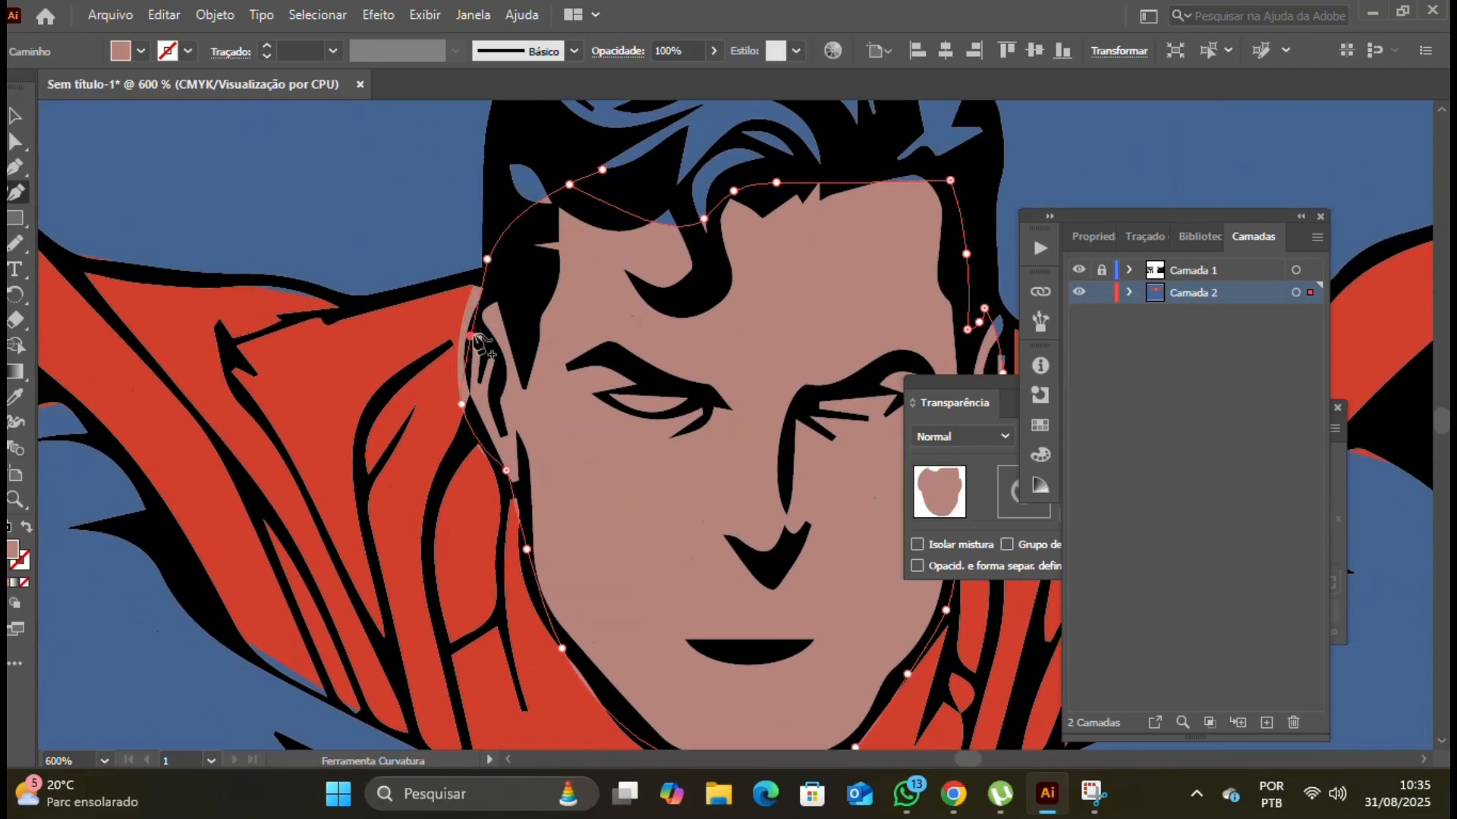
left_click(478, 298)
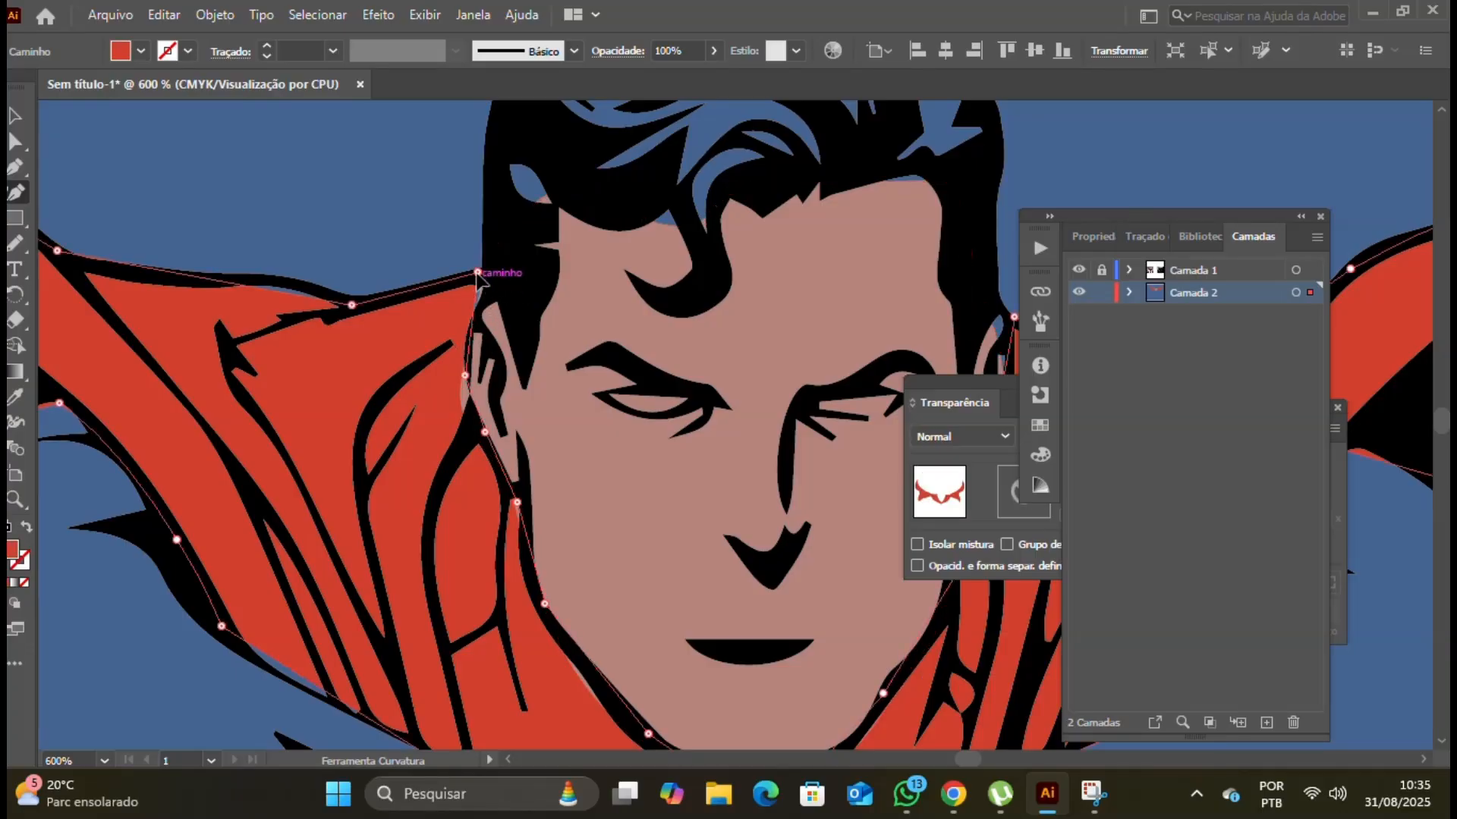
left_click(464, 402)
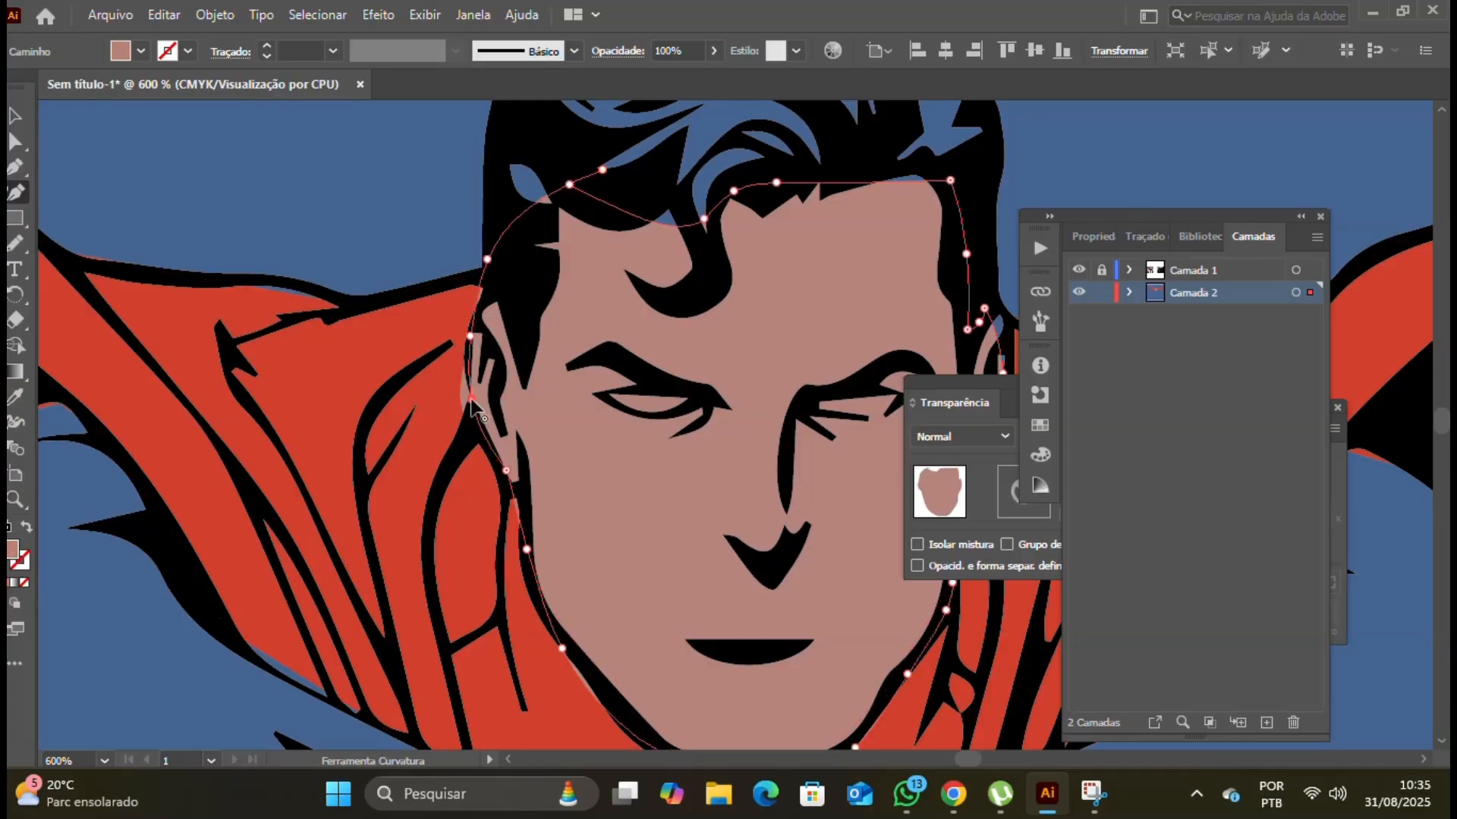
scroll(471, 407, "down", 5)
scroll(472, 407, "right", 2)
left_click_drag(468, 410, 479, 409)
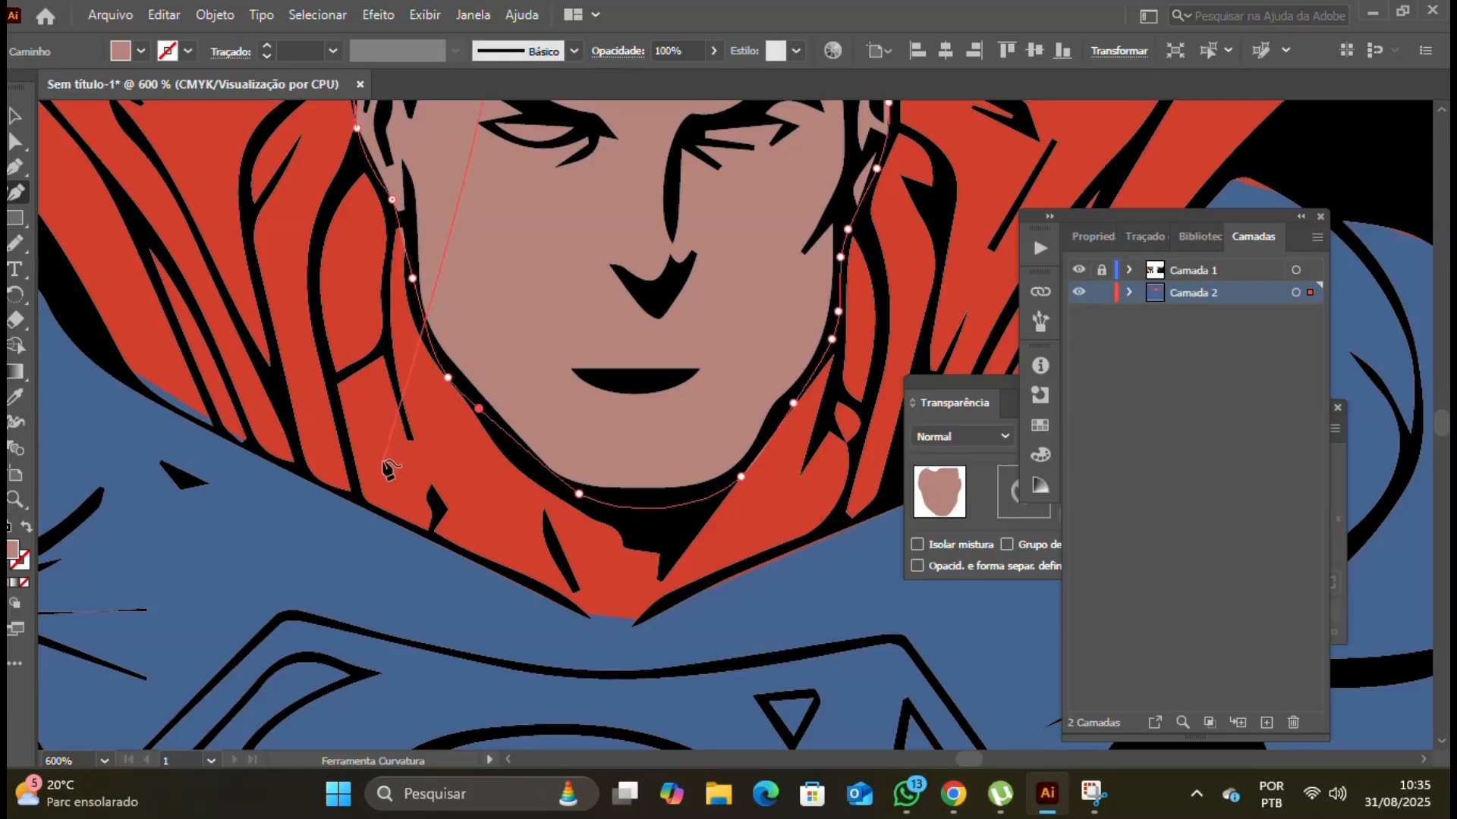
Step: Start a Pen tool path for the suit along the left-hand forearm's outer edge and across the wrist, with no fill
scroll(414, 436, "down", 1)
key("super")
key("super")
scroll(417, 434, "down", 2)
scroll(417, 434, "down", 3)
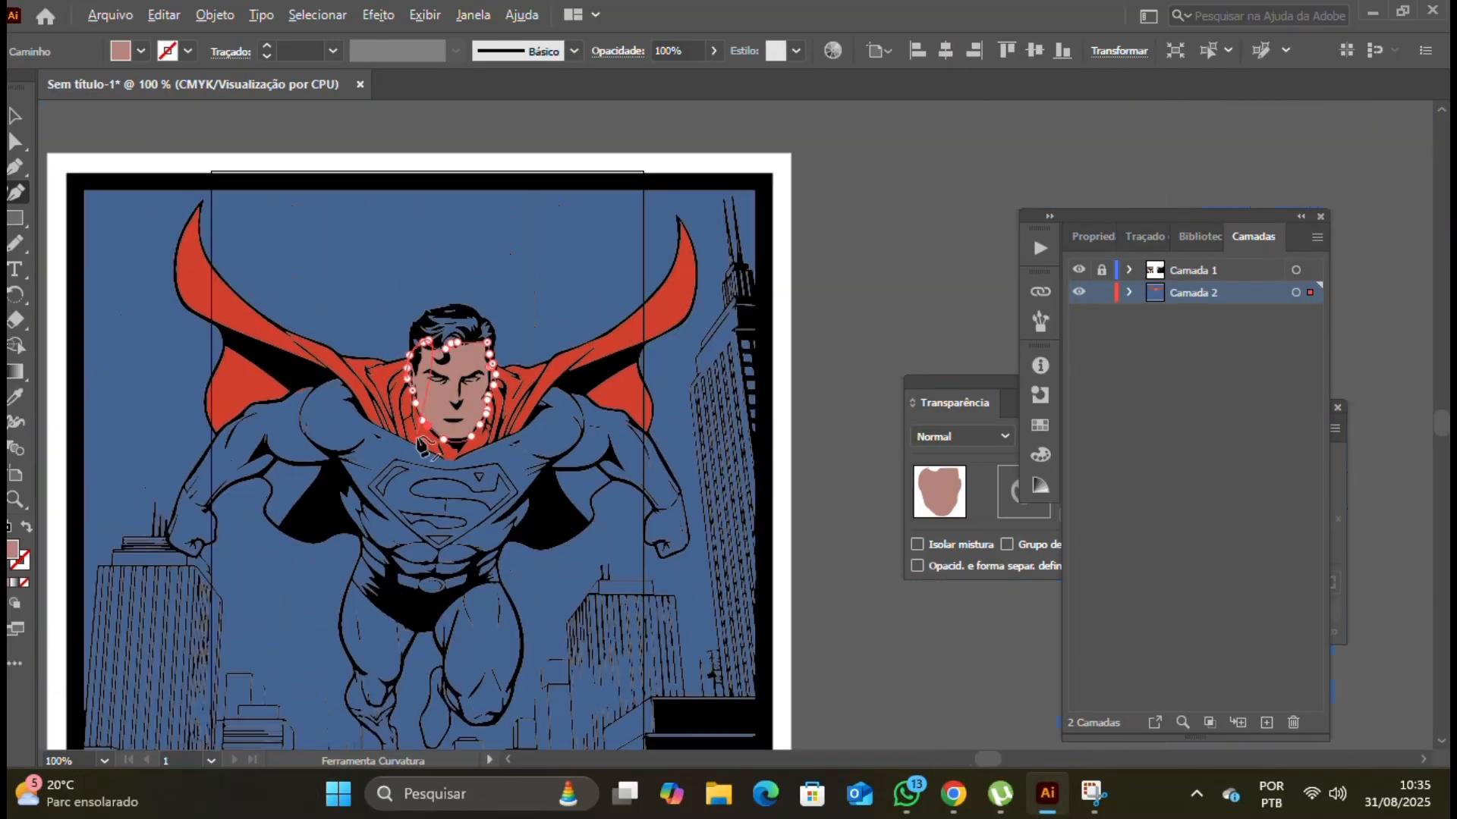
scroll(268, 475, "up", 2)
scroll(268, 475, "left", 4)
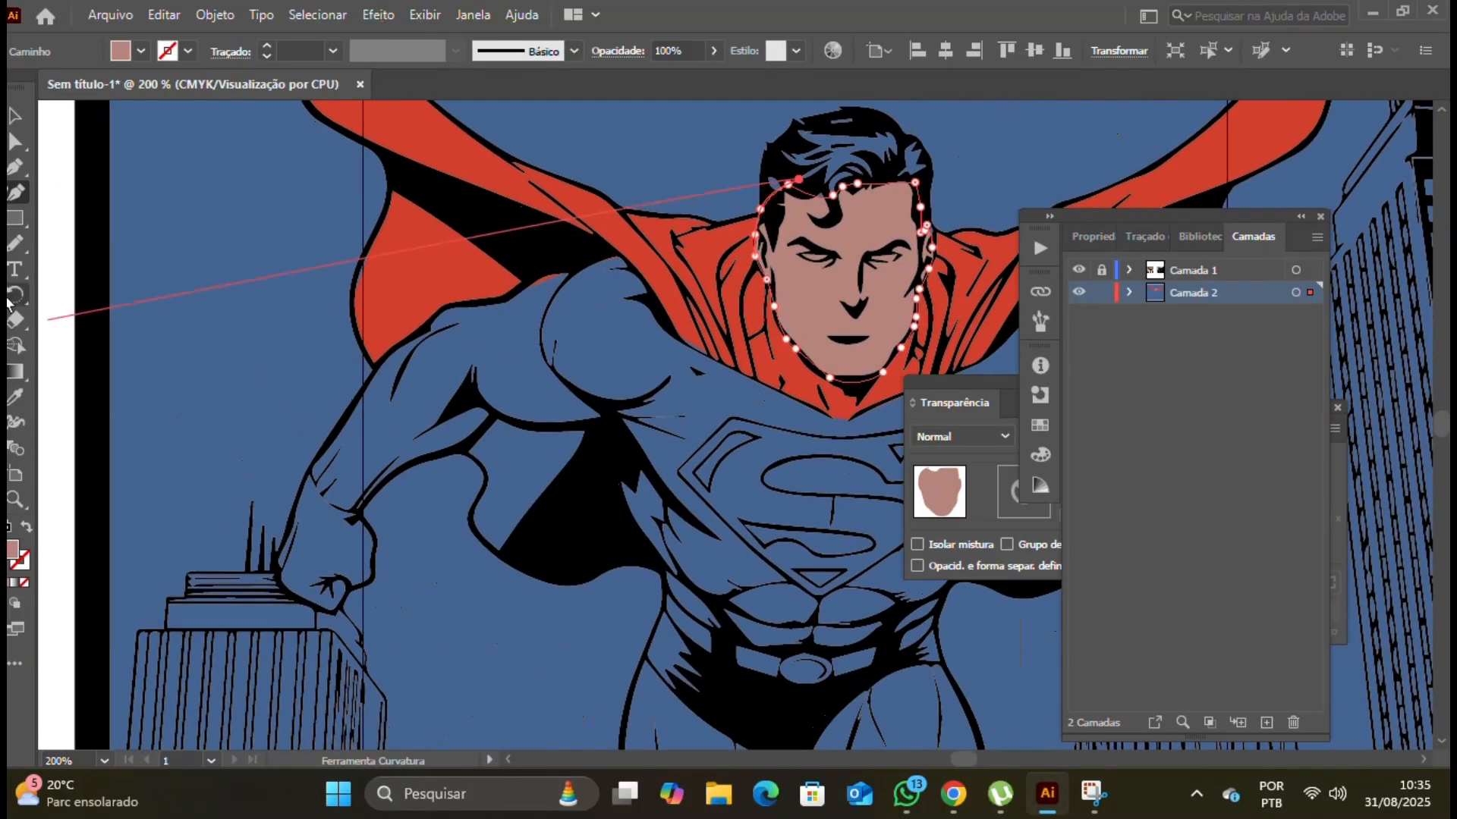
left_click(20, 175)
left_click(377, 372)
key("space")
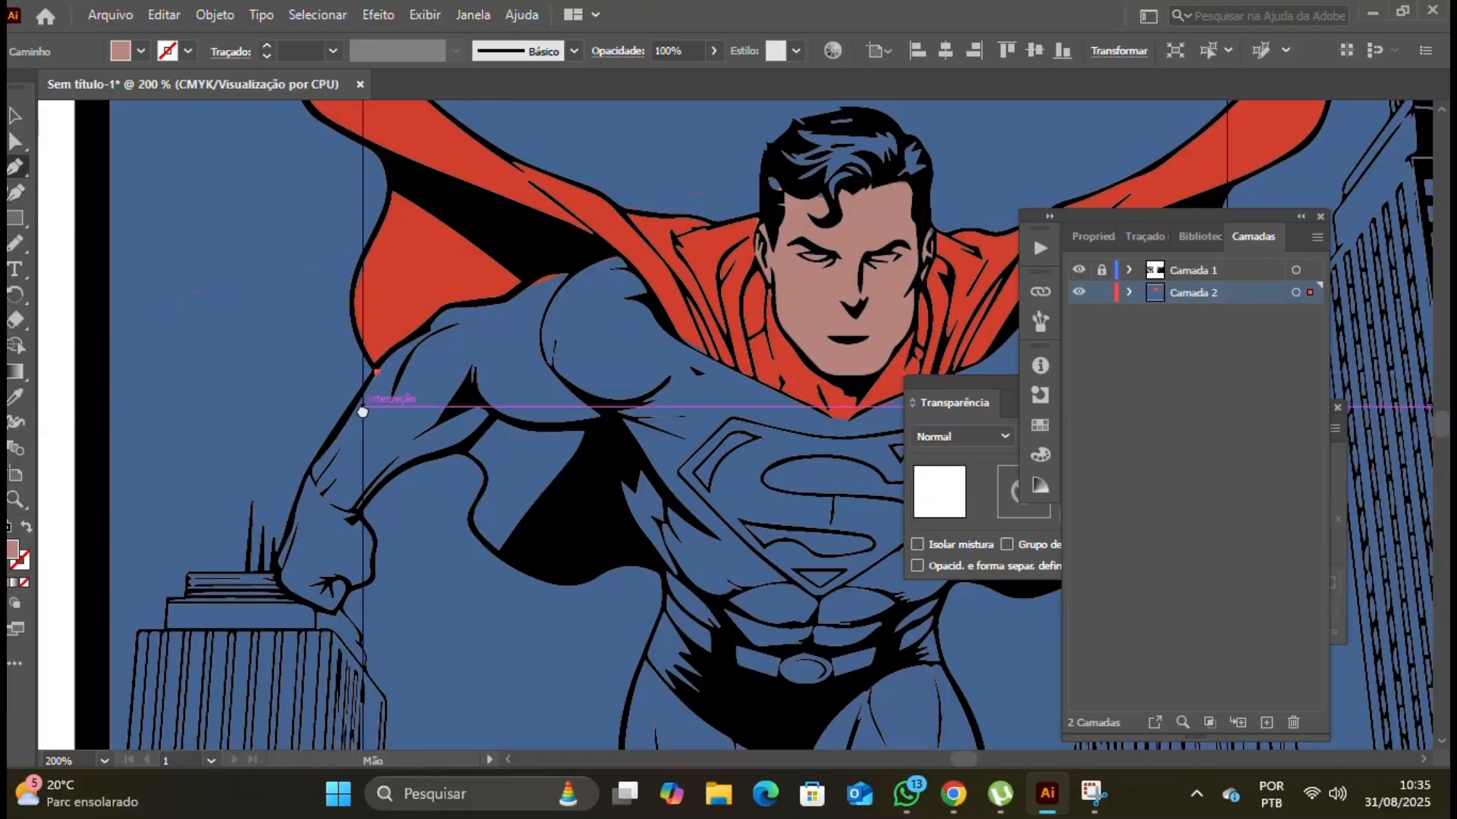
left_click_drag(363, 412, 465, 339)
left_click(414, 393)
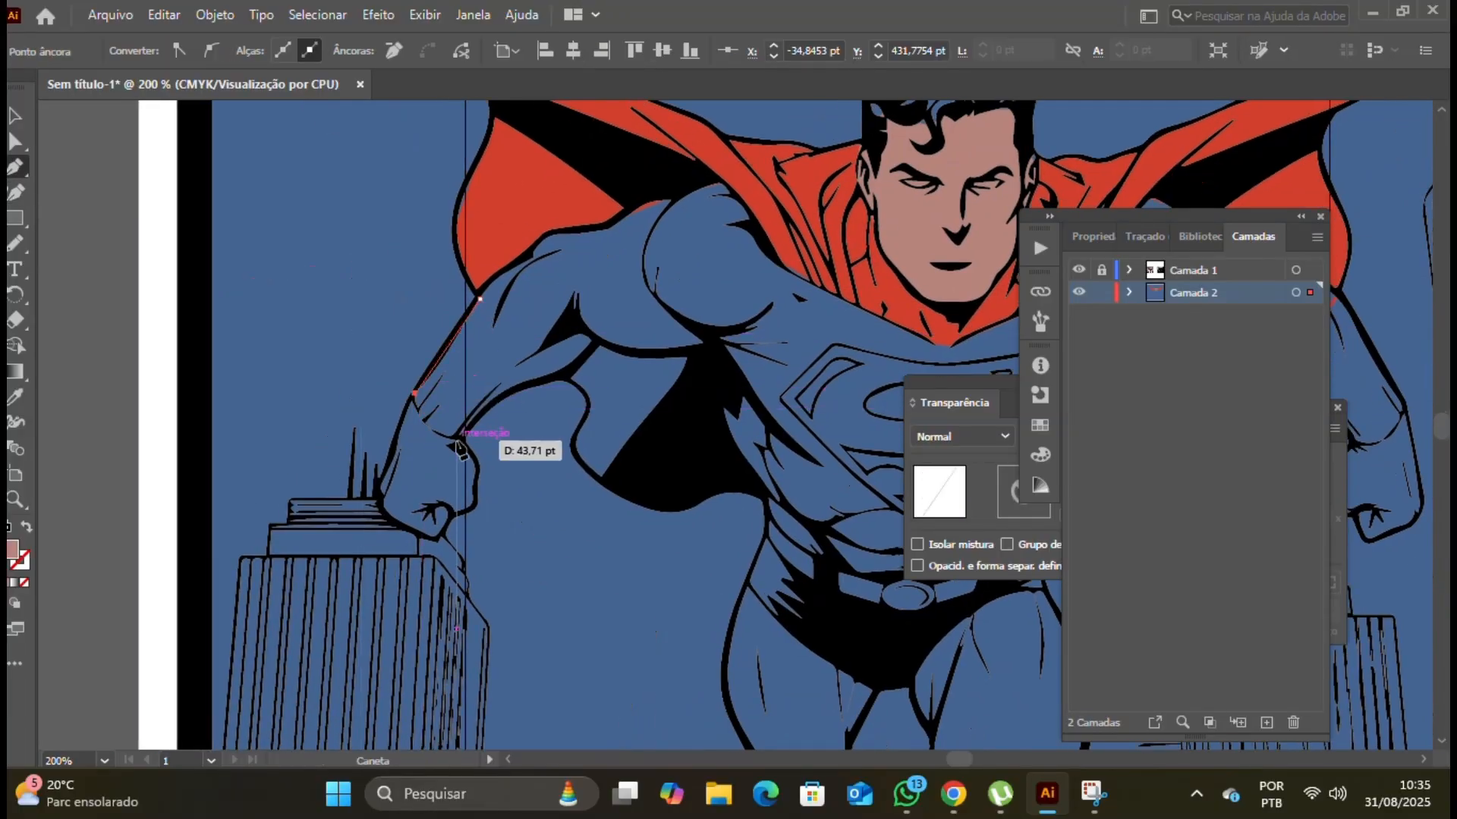
left_click_drag(456, 439, 513, 457)
left_click(456, 439)
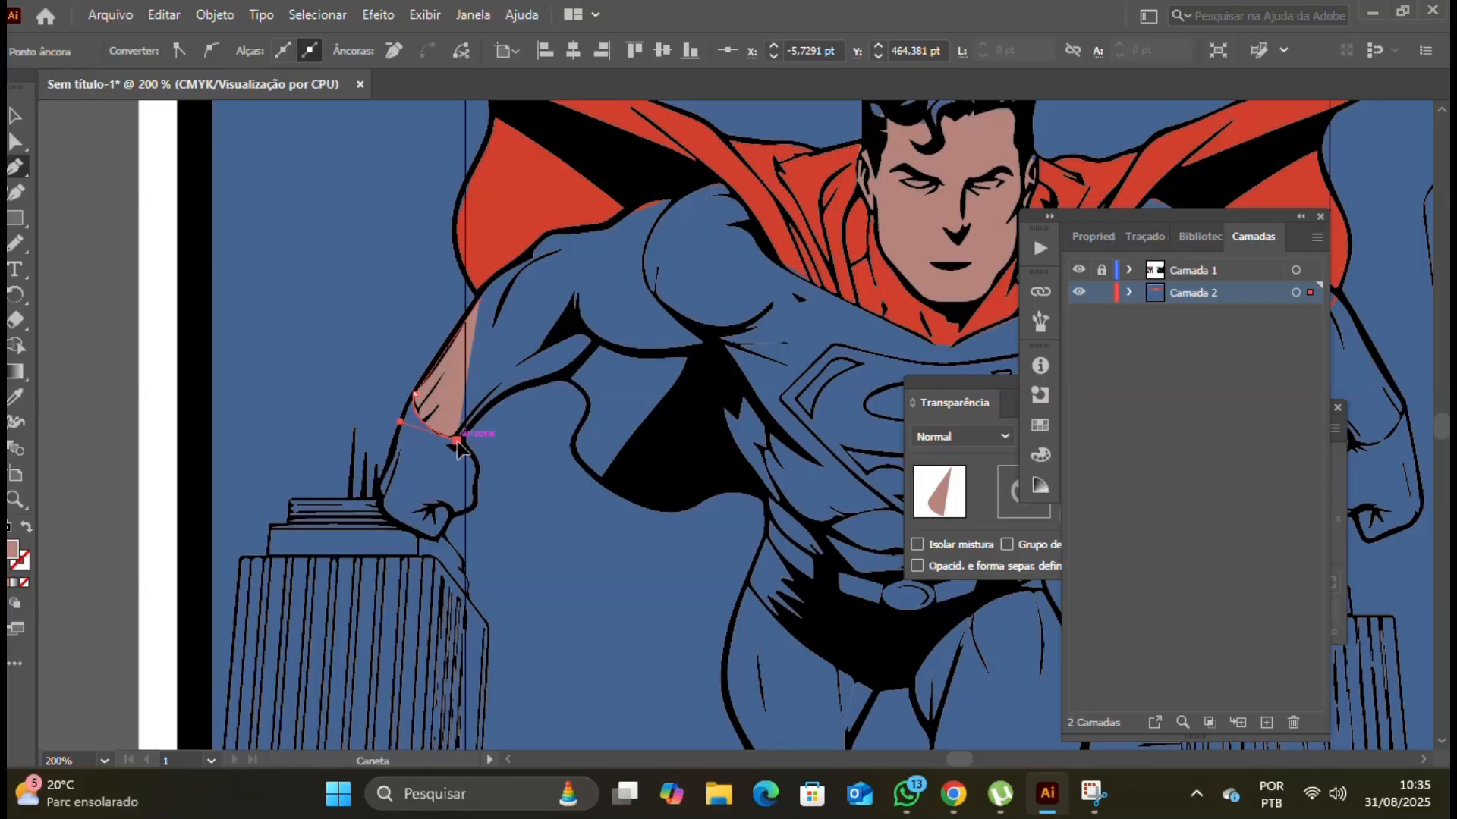
left_click(25, 583)
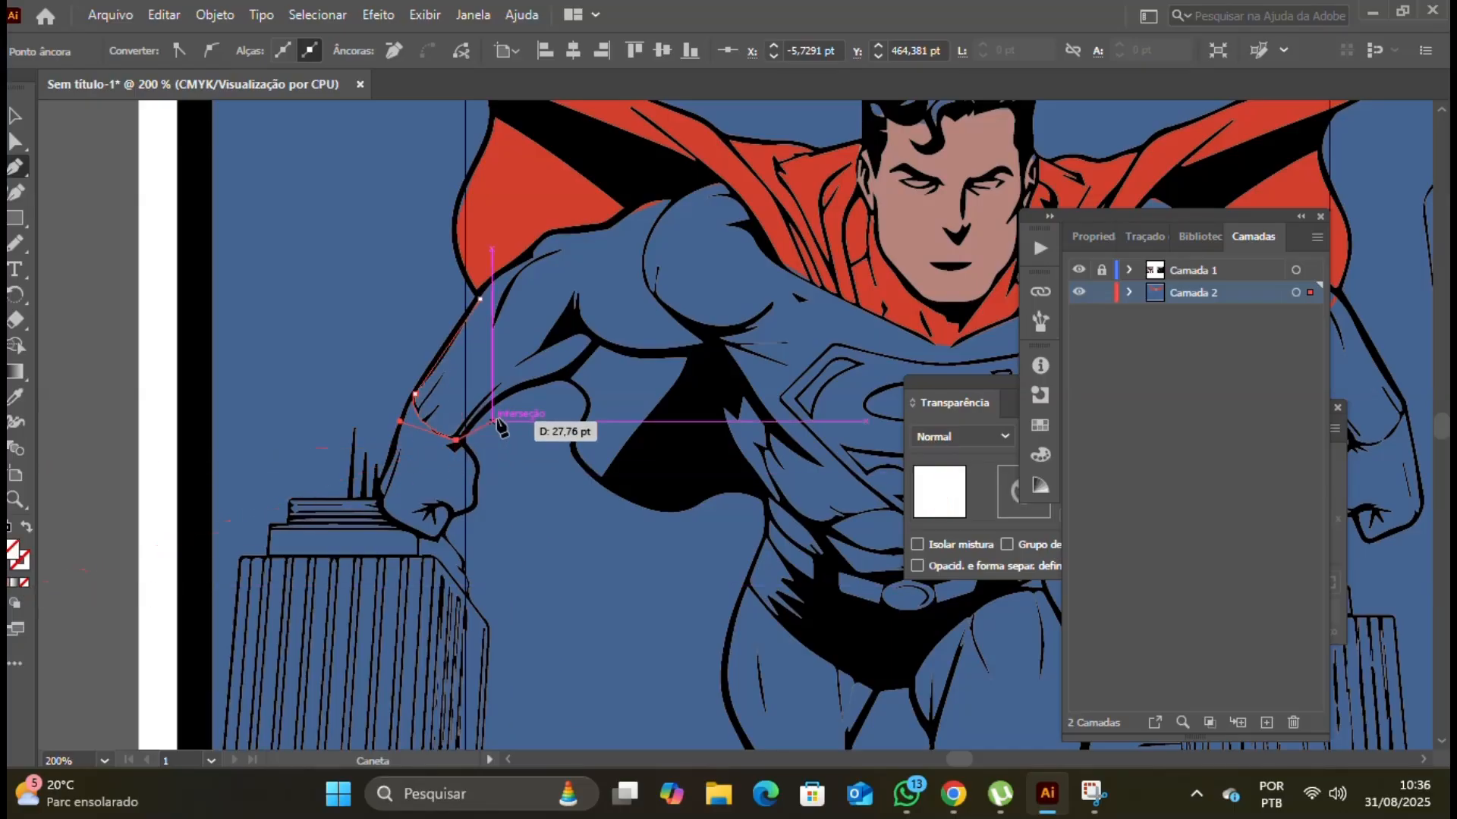
Step: Continue the suit path along the underside of the left-hand arm to the armpit and around the notch beside the chest
left_click(568, 380)
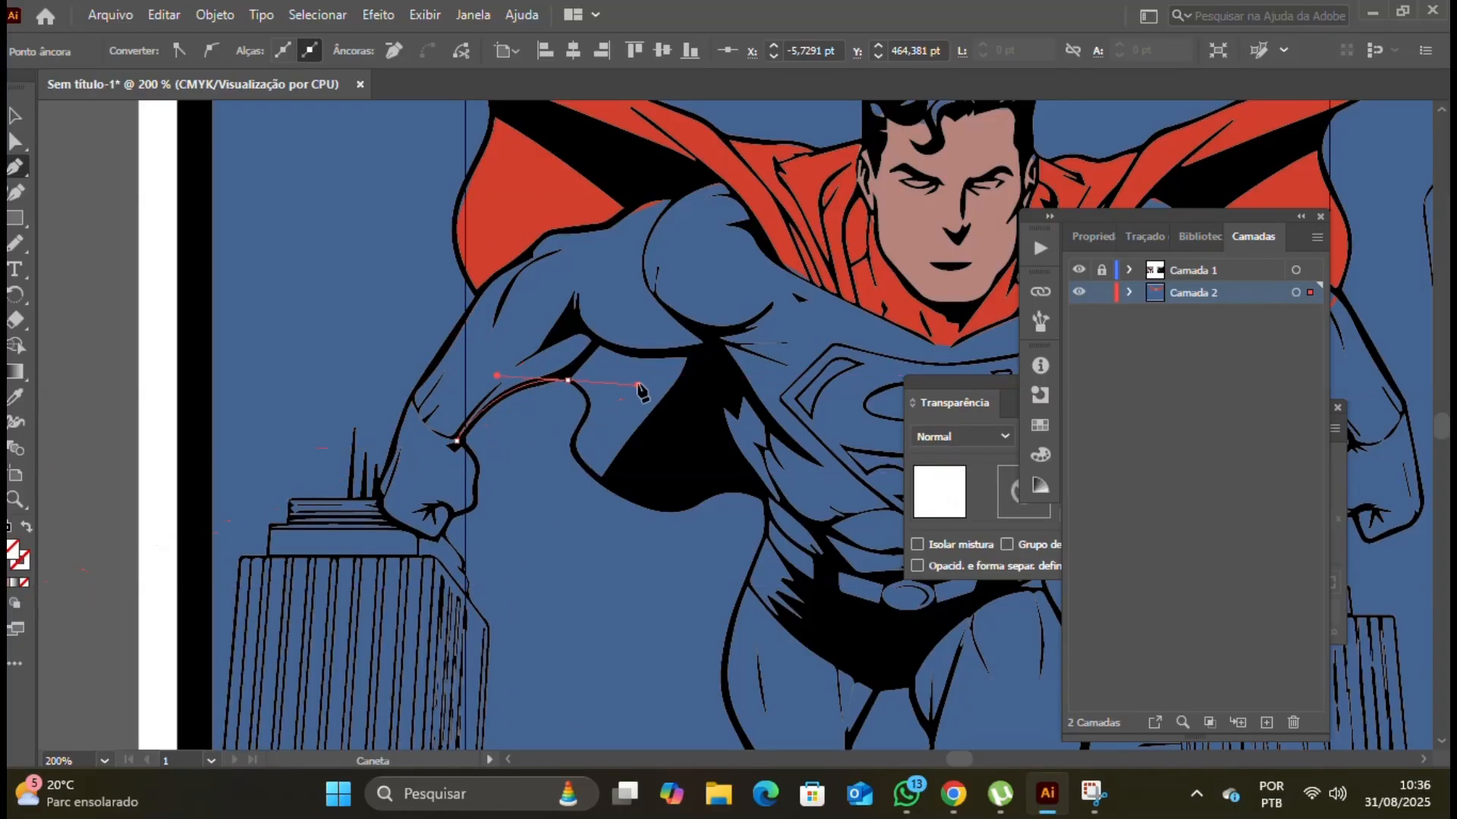
left_click(568, 379)
left_click(599, 346)
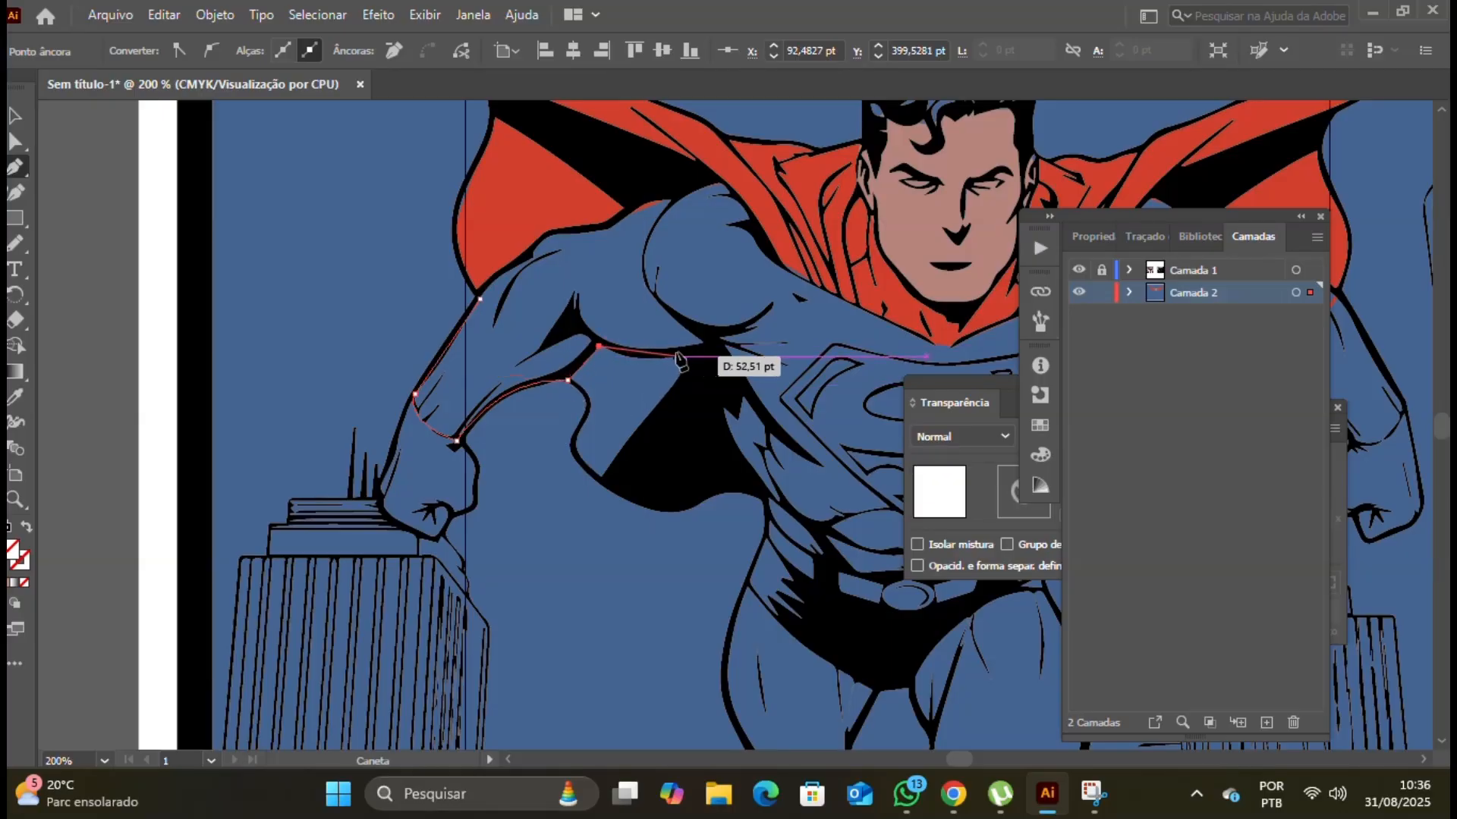
left_click(678, 356)
left_click(719, 346)
left_click(752, 396)
left_click(723, 404)
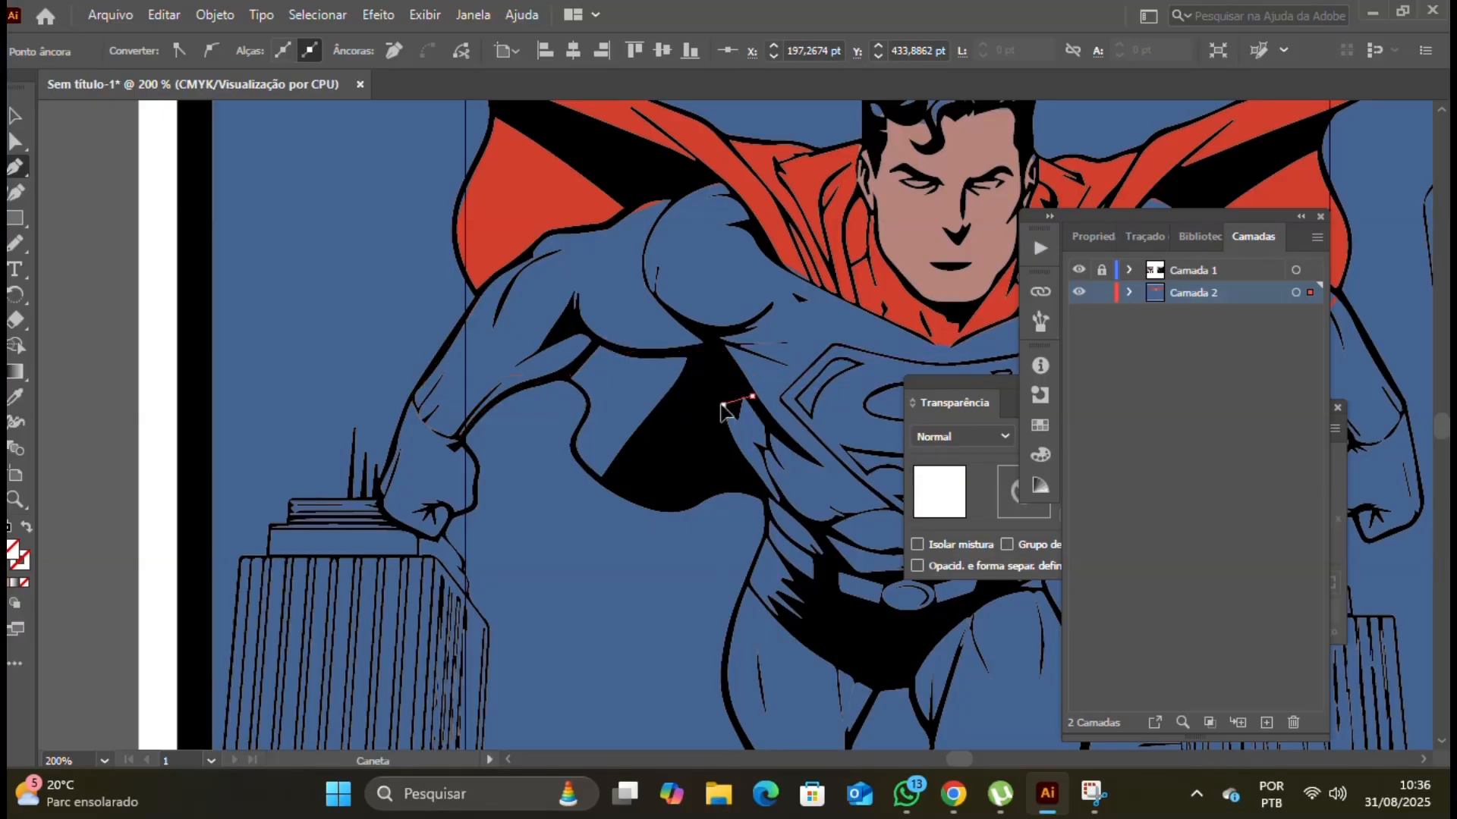
Step: Trace the suit path down the left-hand side of the torso, past the waist and onto the outer hip
left_click(769, 489)
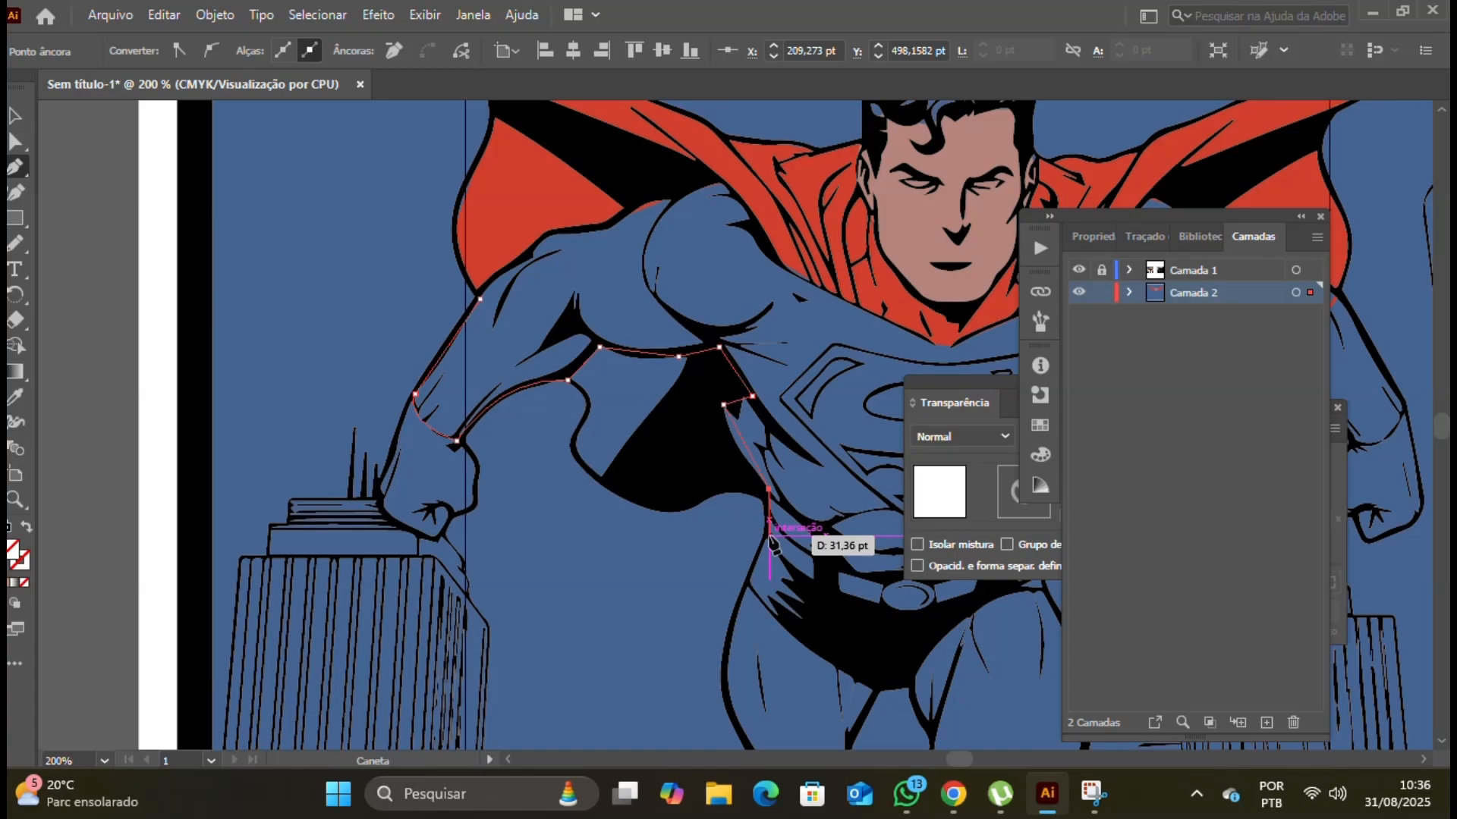
left_click(762, 540)
left_click_drag(752, 555, 485, 342)
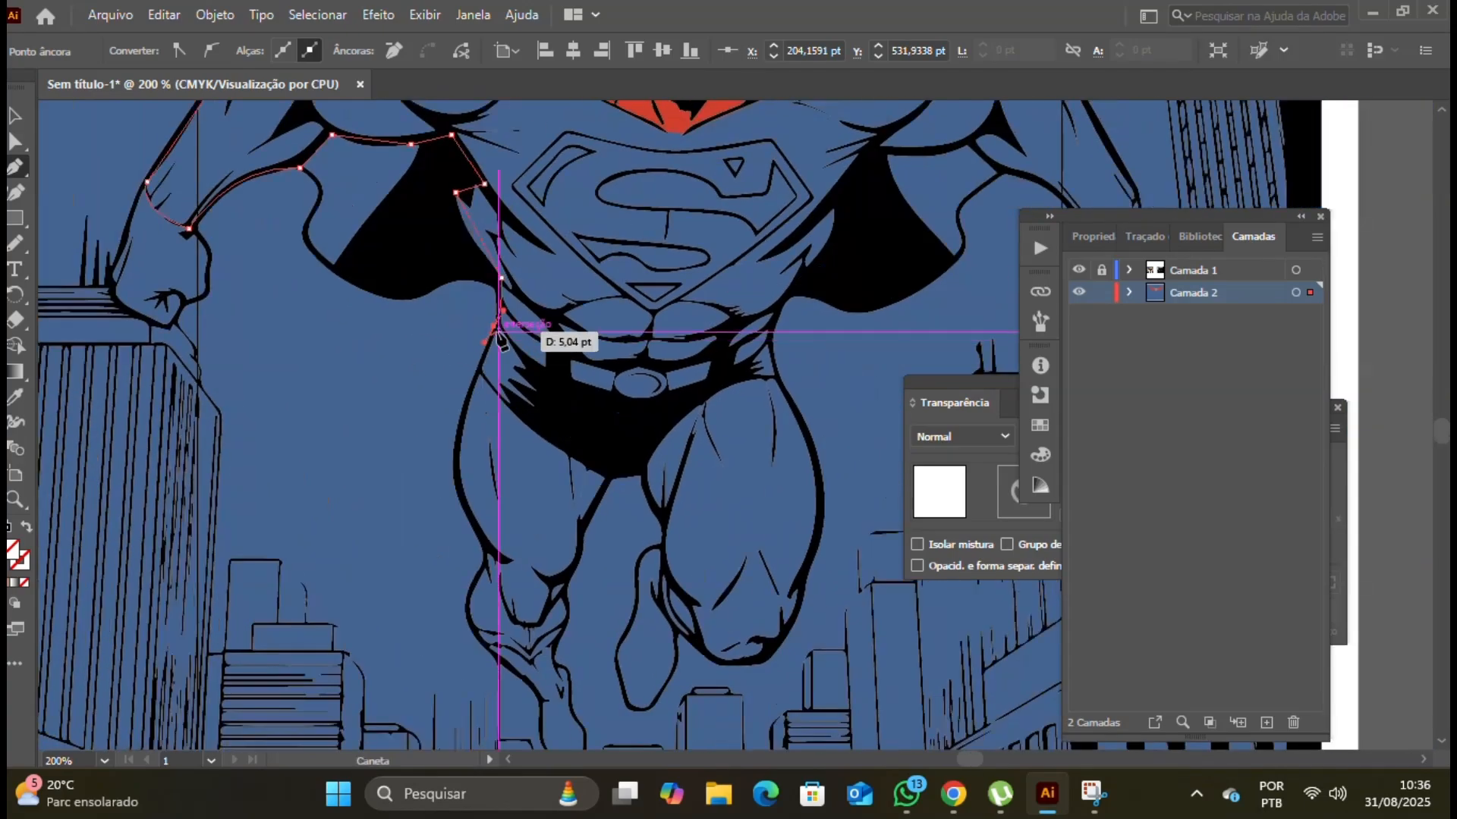
left_click(489, 330)
left_click(463, 406)
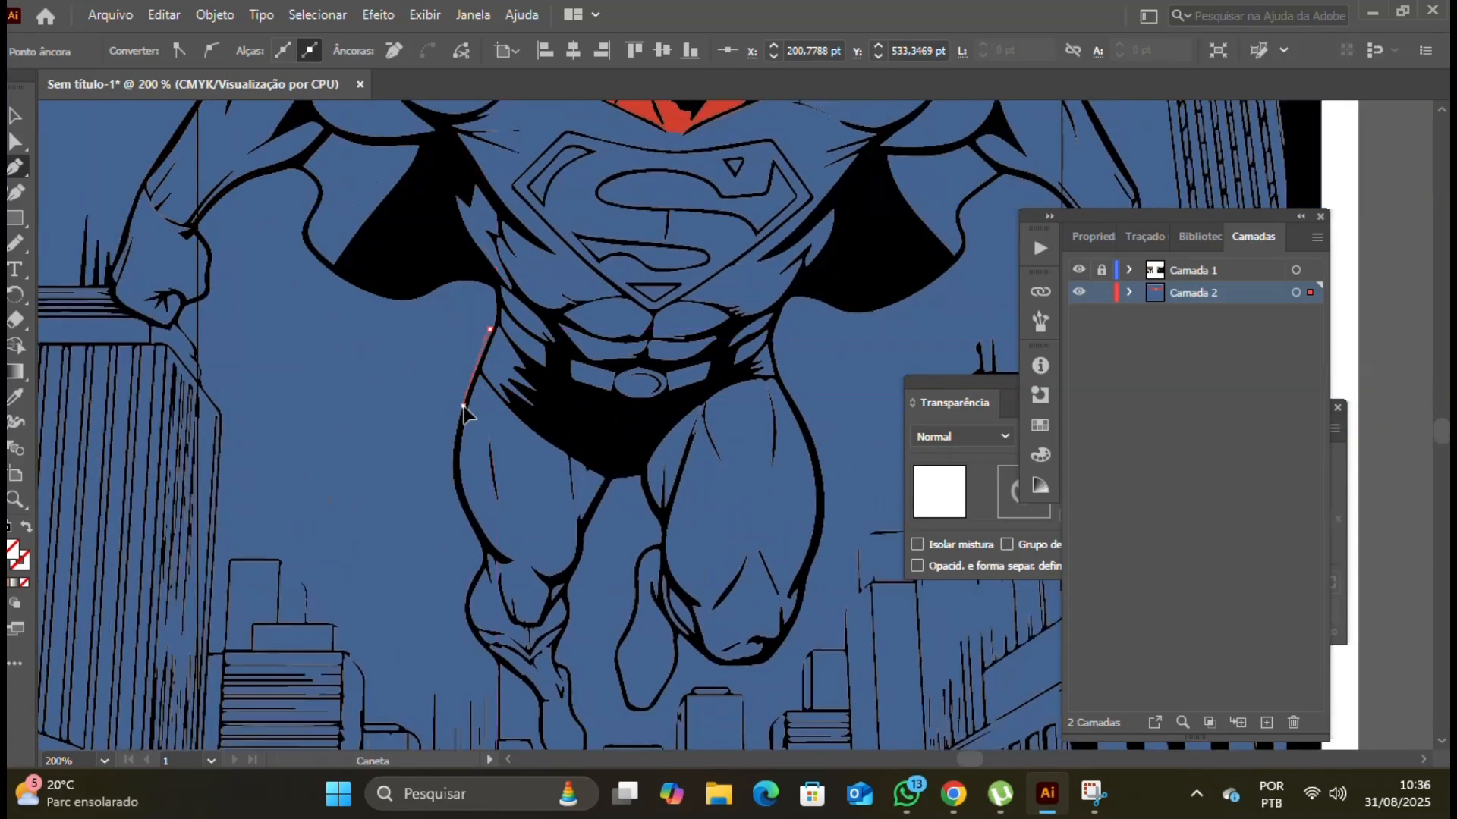
Step: Trace the suit path down the outer edge of the left-hand thigh and around the knee to the lower leg
left_click_drag(470, 507, 497, 544)
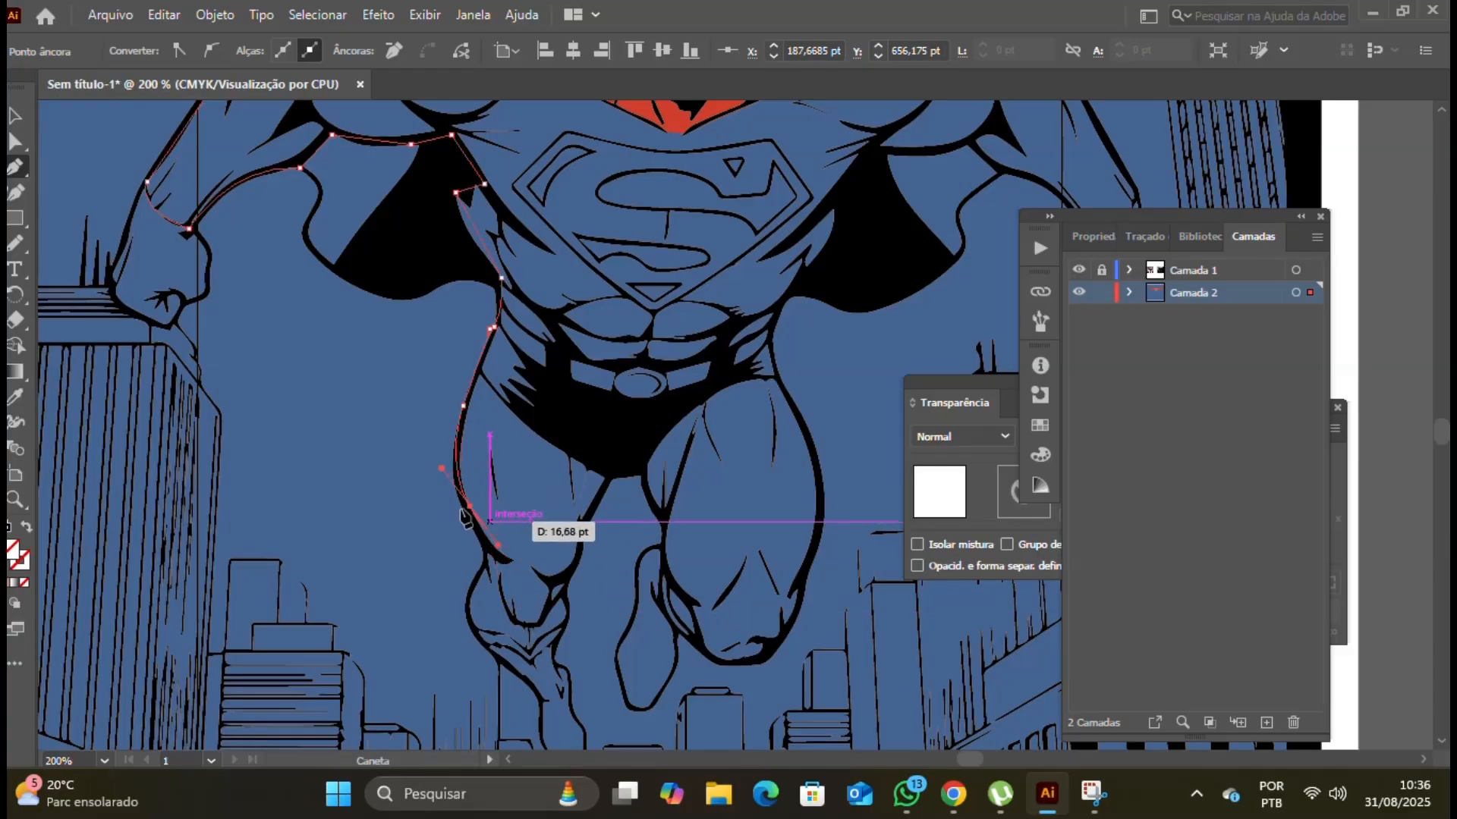
left_click(470, 506)
left_click(489, 542)
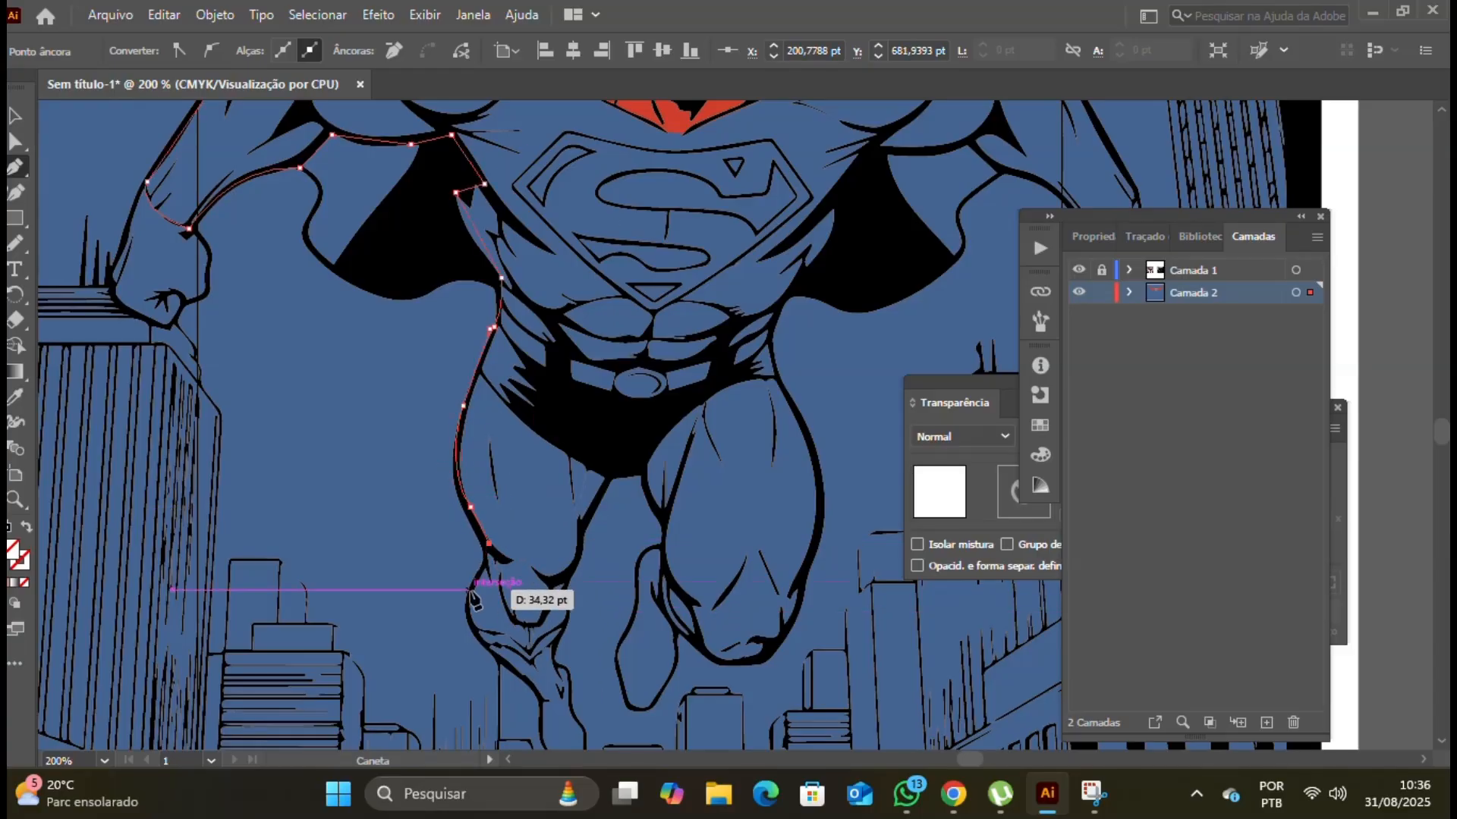
left_click(468, 590)
left_click(495, 660)
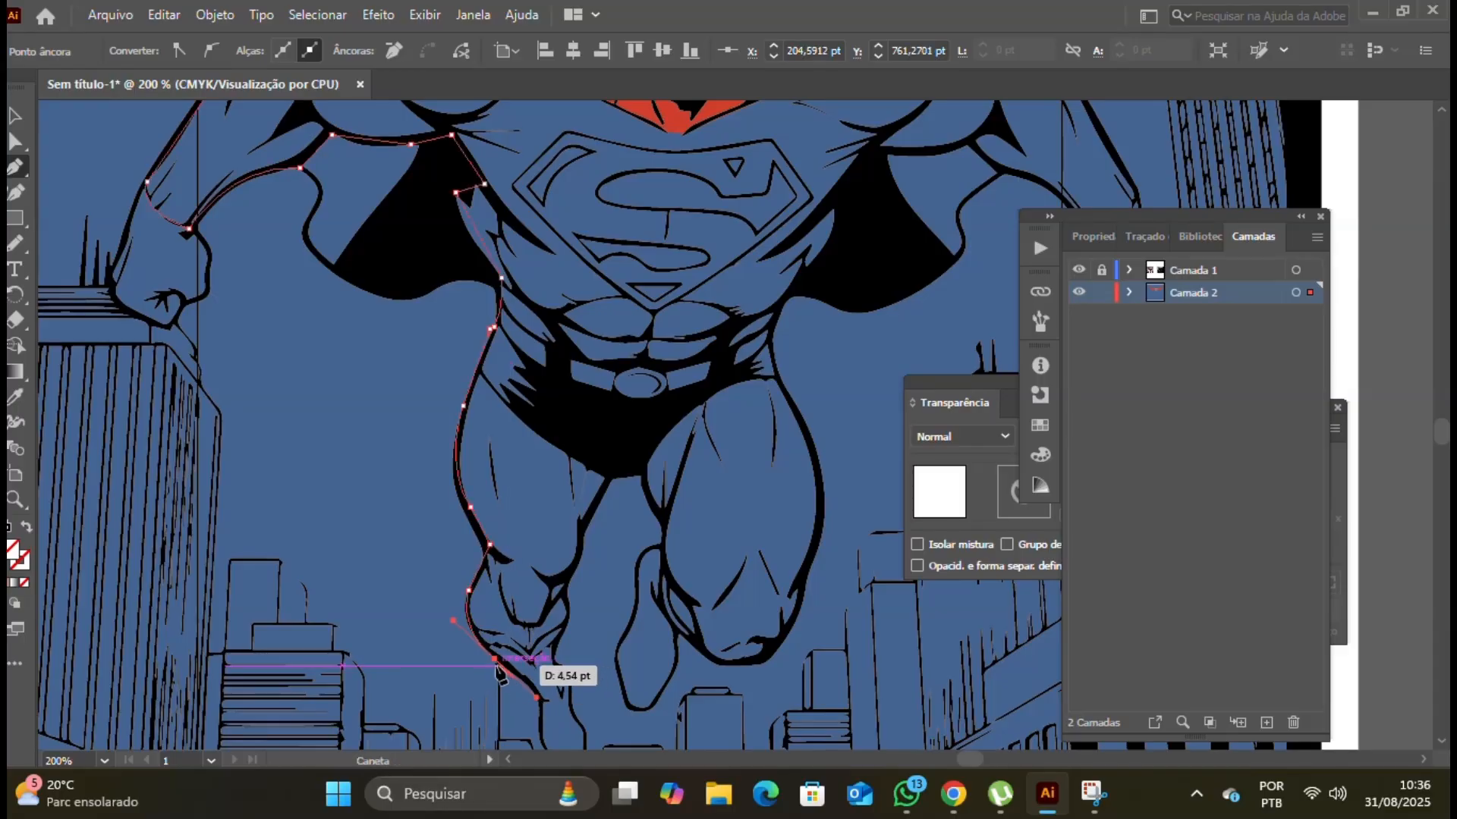
key("ctrl+z")
left_click(486, 642)
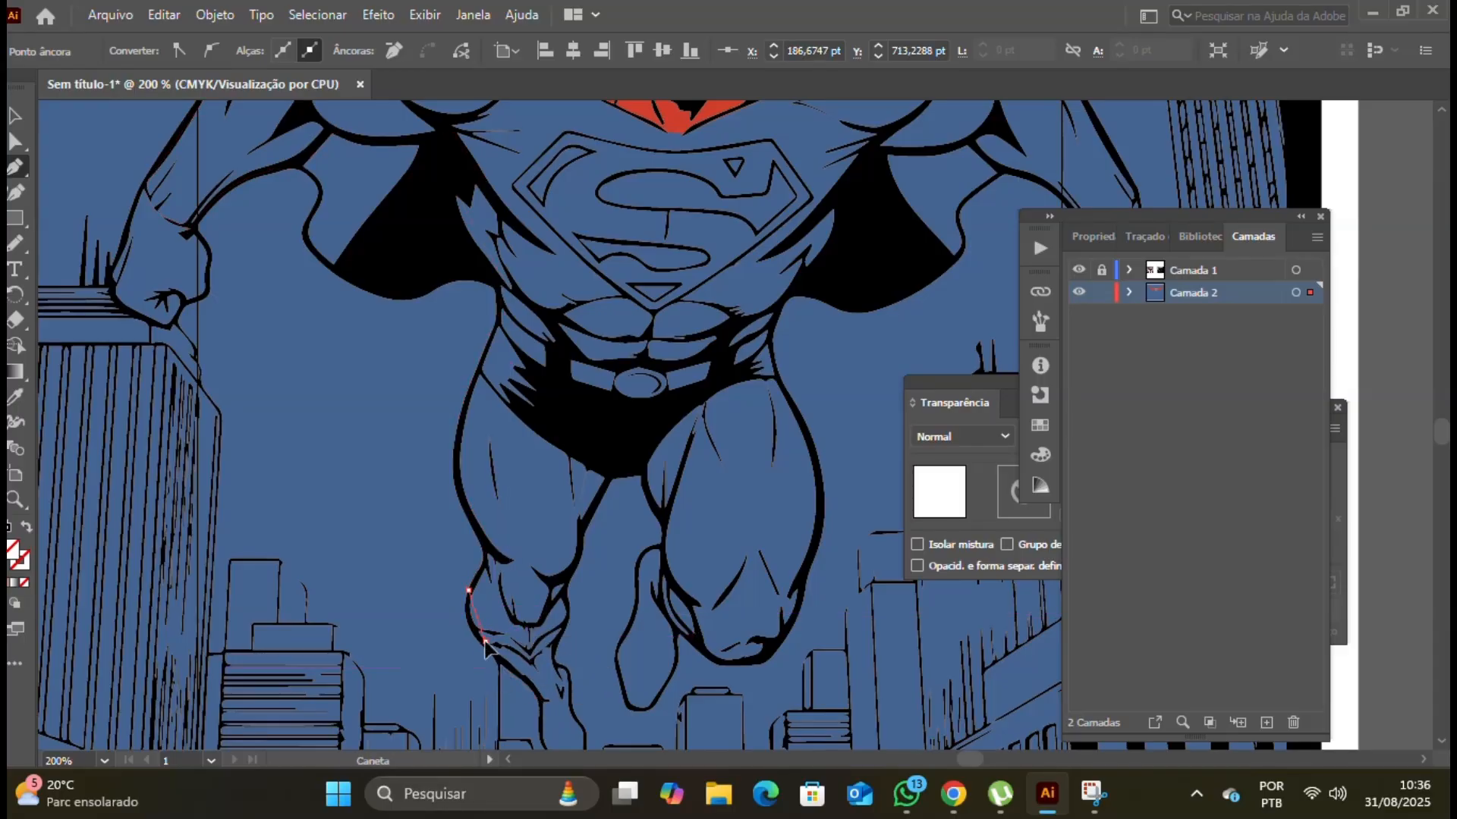
key("ctrl+z")
Step: Trace the suit path along the V-shaped top edge of the left-hand boot to the leg's inner side
mouse_move(500, 660)
left_mouse_down()
mouse_move(487, 631)
mouse_move(527, 670)
left_mouse_up()
left_click(524, 651)
left_click(524, 651)
left_click_drag(568, 623, 585, 616)
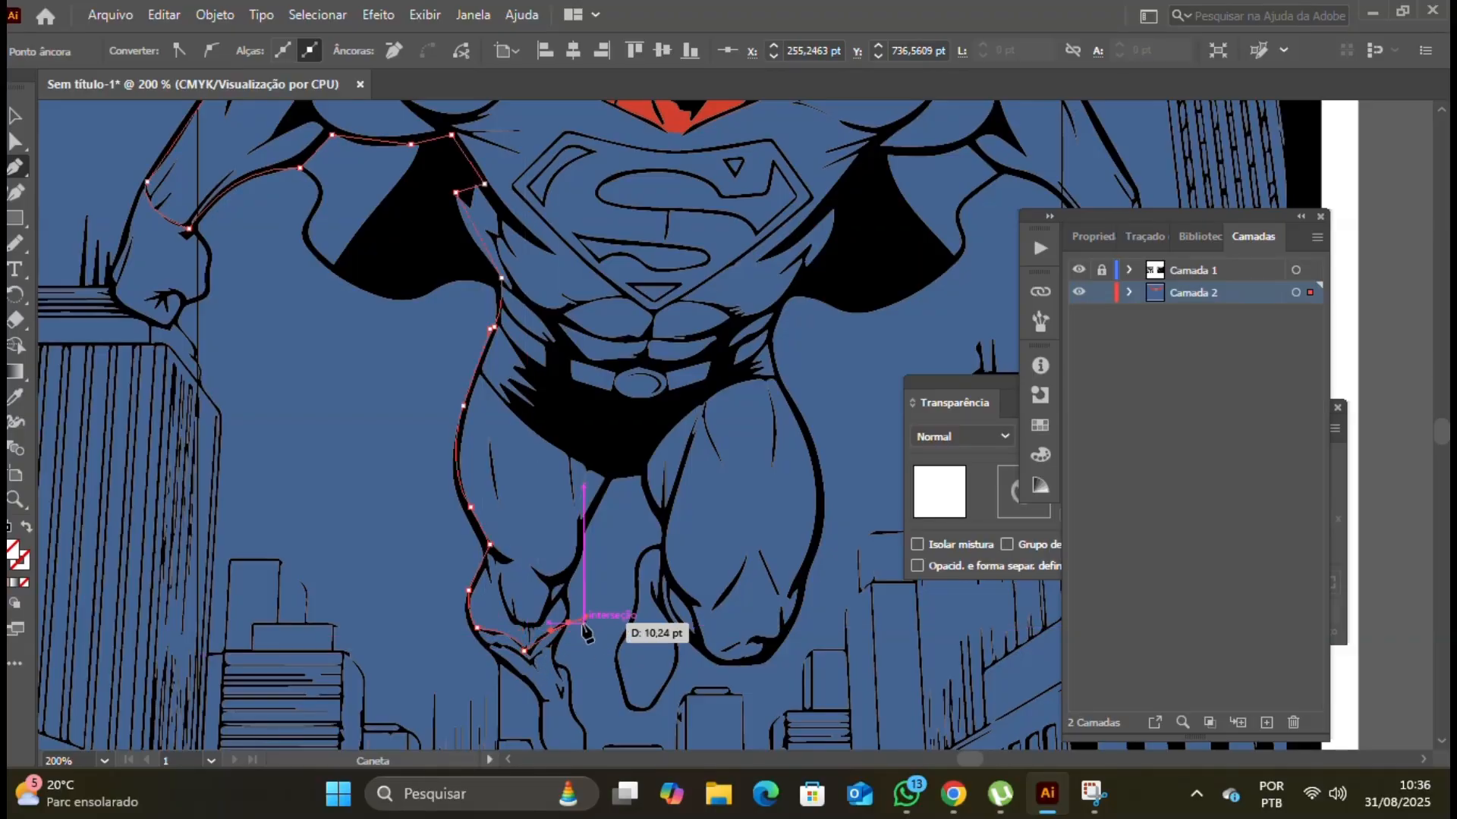
key("ctrl+z")
key("ctrl+z")
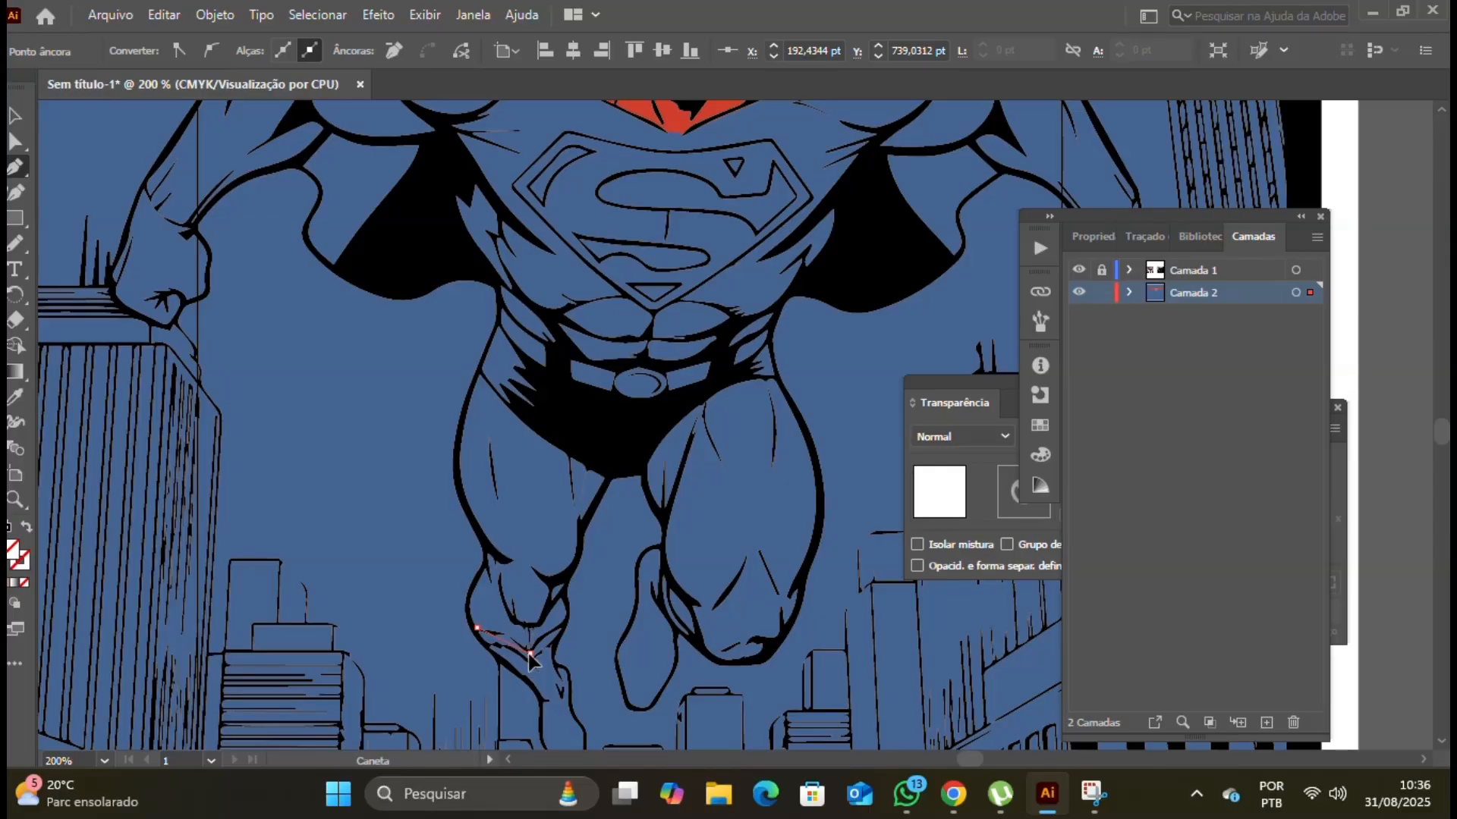
left_click(563, 623)
key("Escape")
Step: Continue the suit path up the inner edge of the left-hand leg and across the crotch
left_click(567, 593)
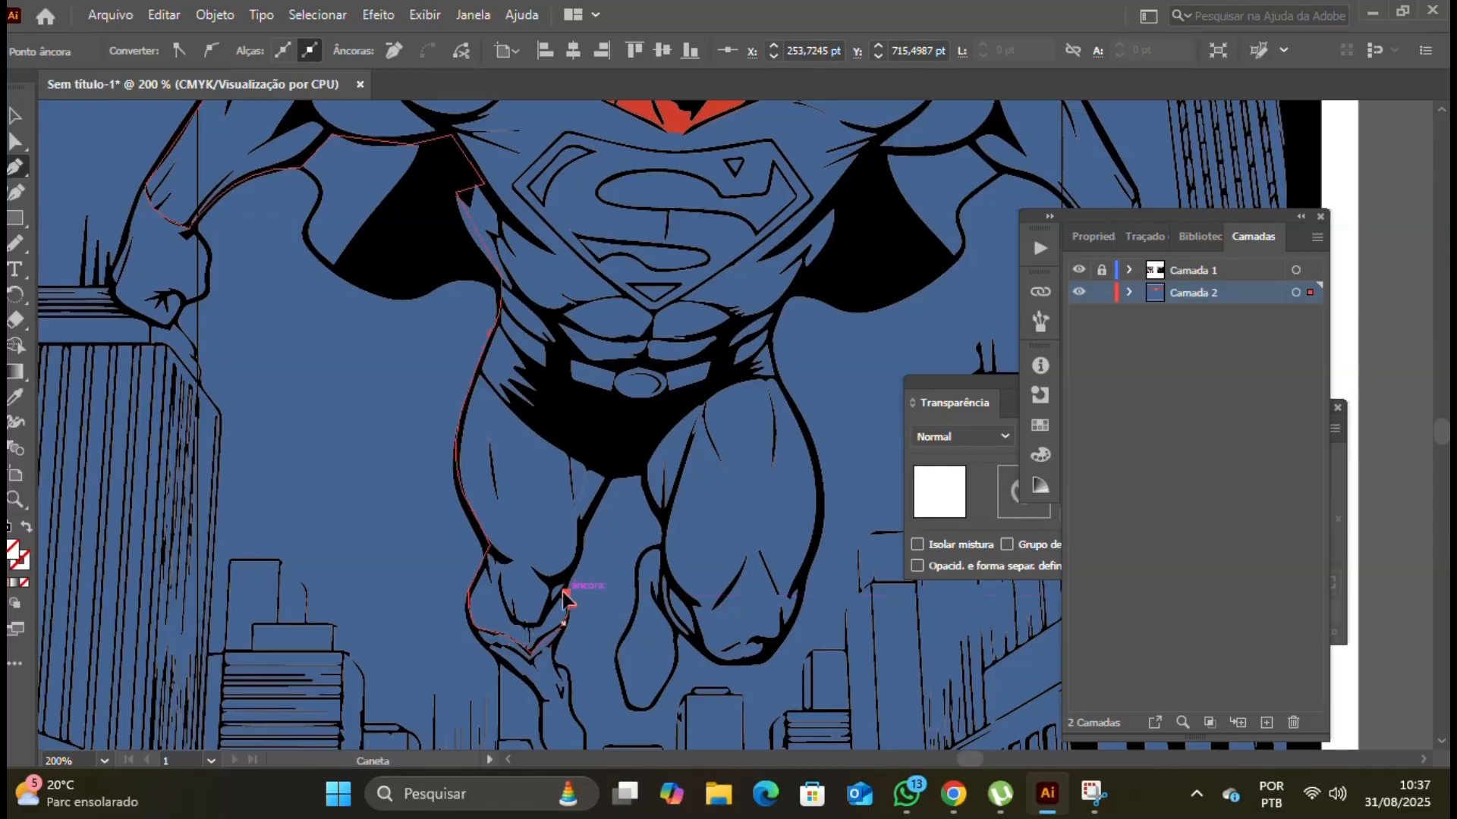
left_click(583, 540)
left_click(587, 518)
left_click(603, 472)
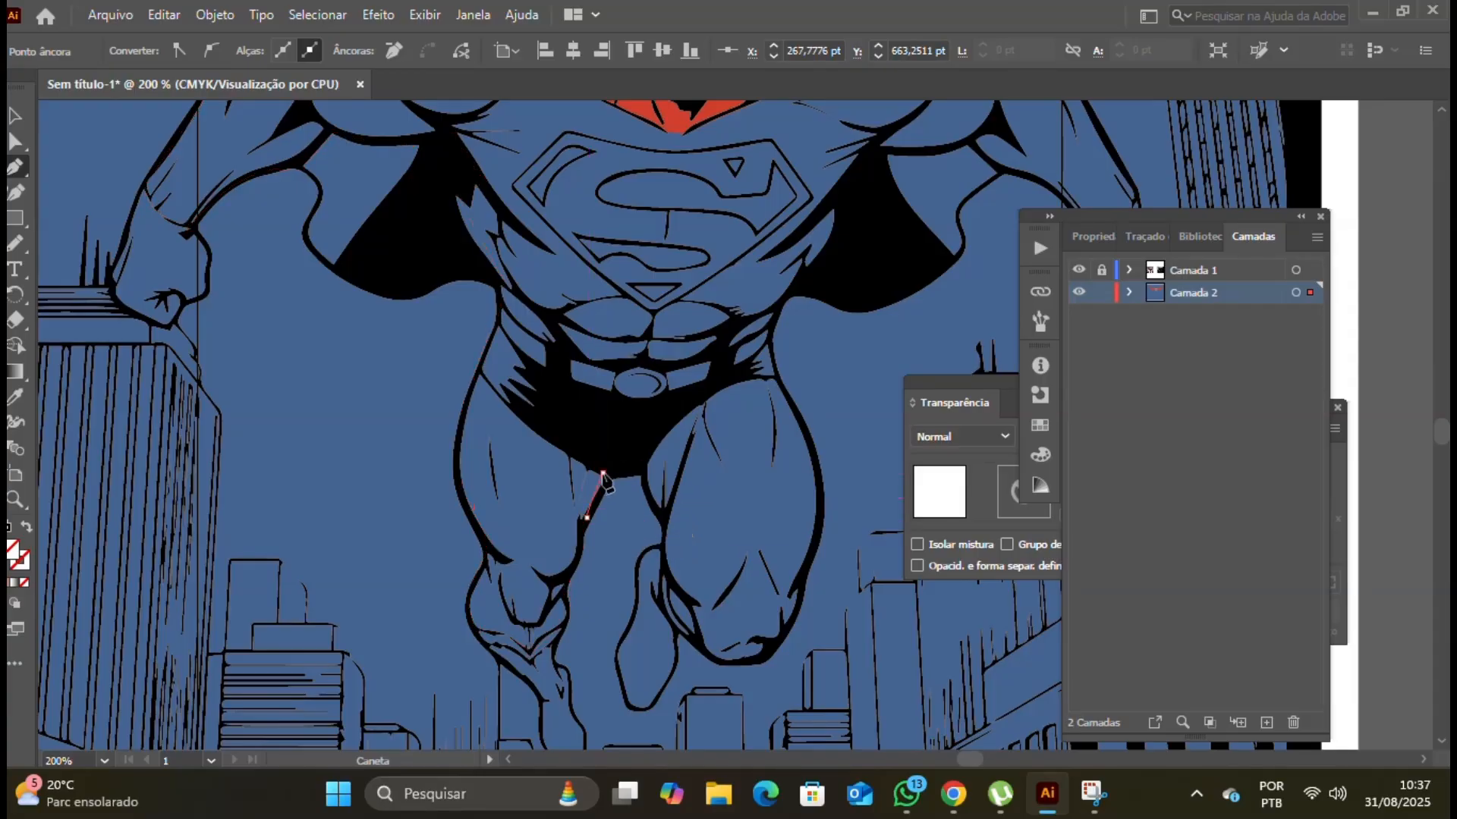
left_click(641, 471)
key("Escape")
Step: Trace the suit path down the inner edge of the right-hand thigh and along the underside of the bent knee
left_click(662, 523)
left_click(706, 651)
left_click(717, 661)
left_click(768, 659)
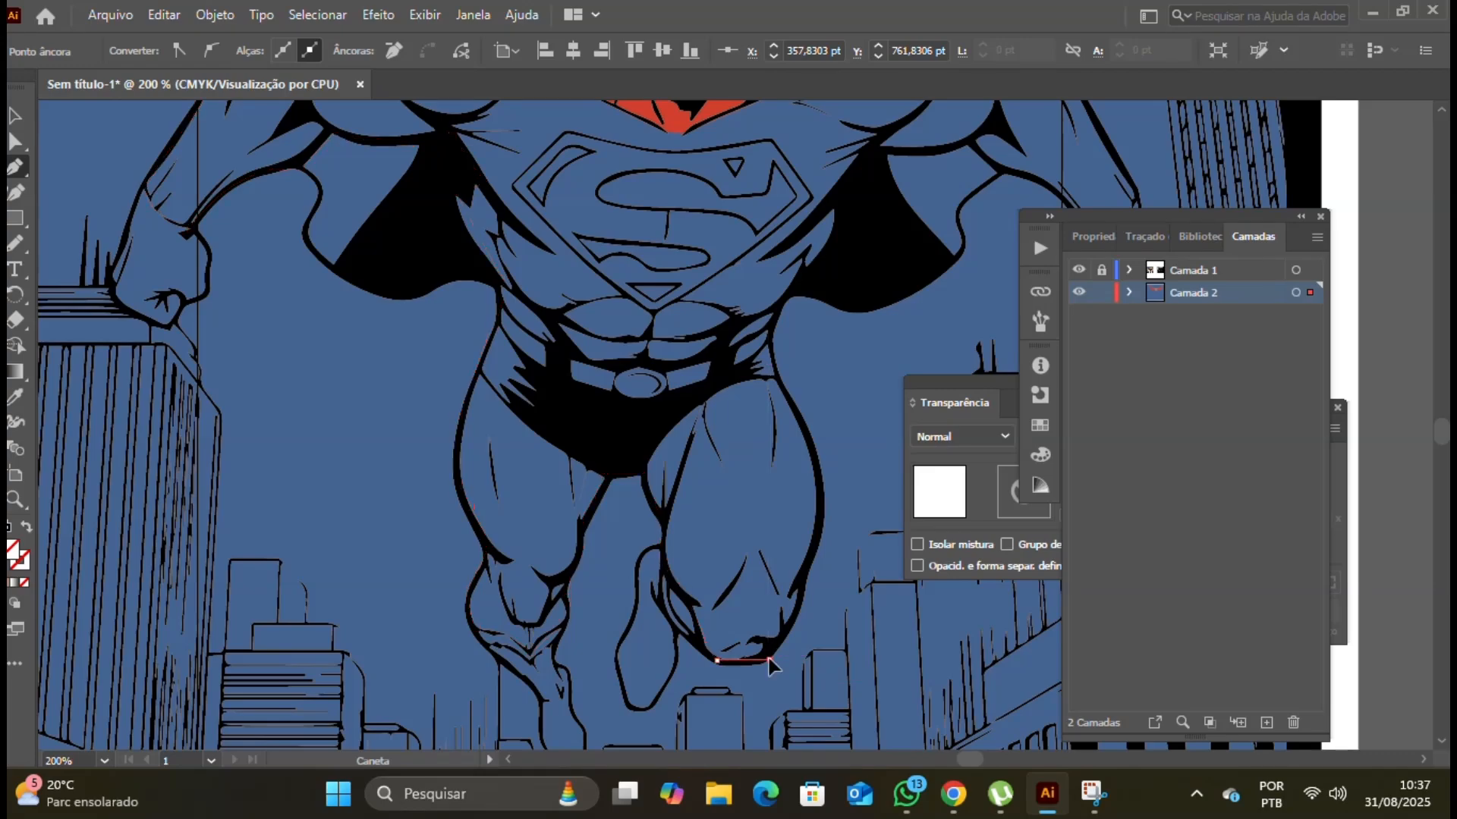
Step: Trace the suit path up the outer edge of the right-hand thigh to the hip and waist
left_click(795, 599)
left_click(816, 543)
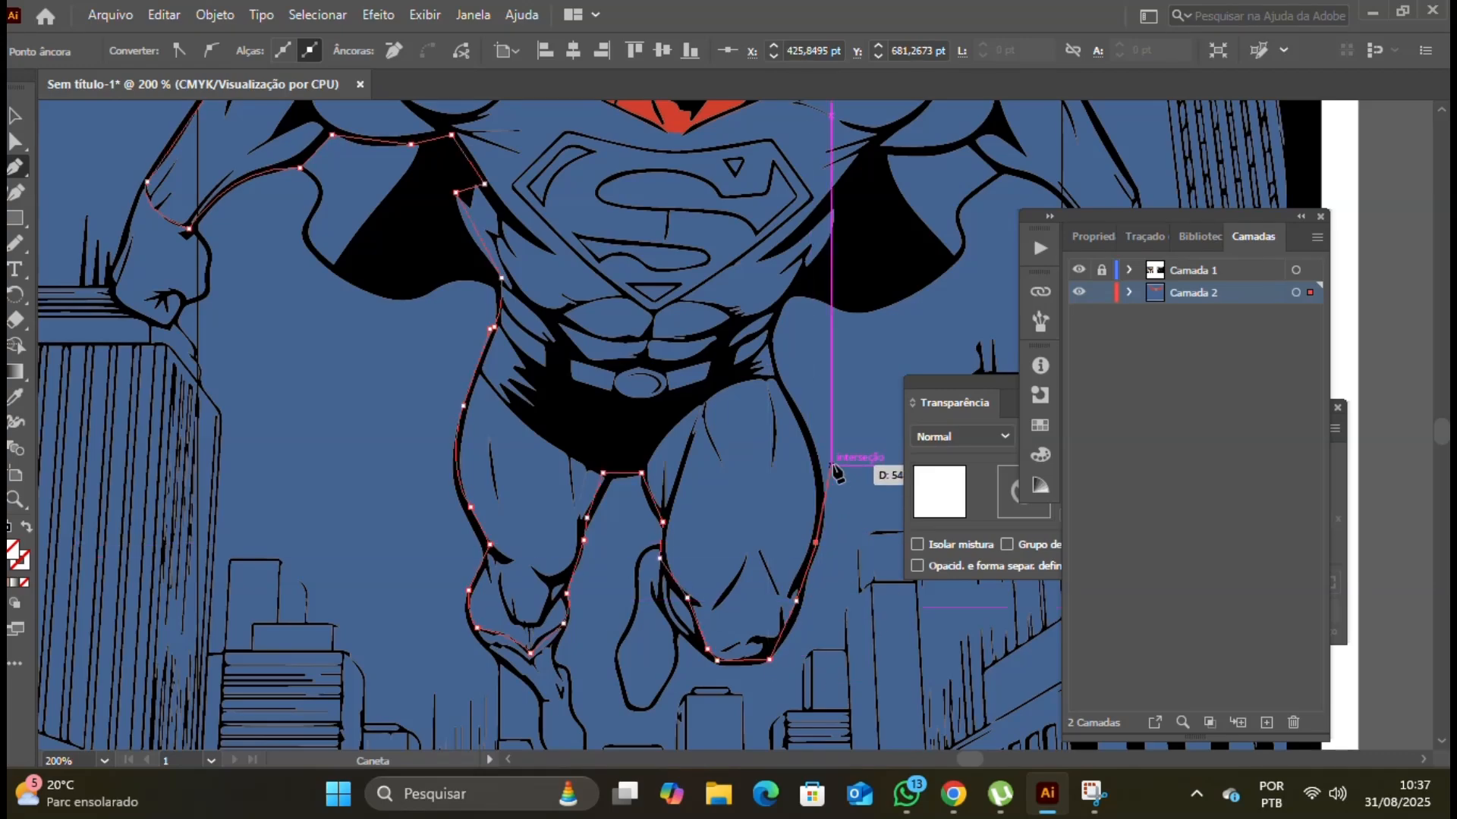
left_click(819, 470)
left_click(775, 380)
left_click(771, 314)
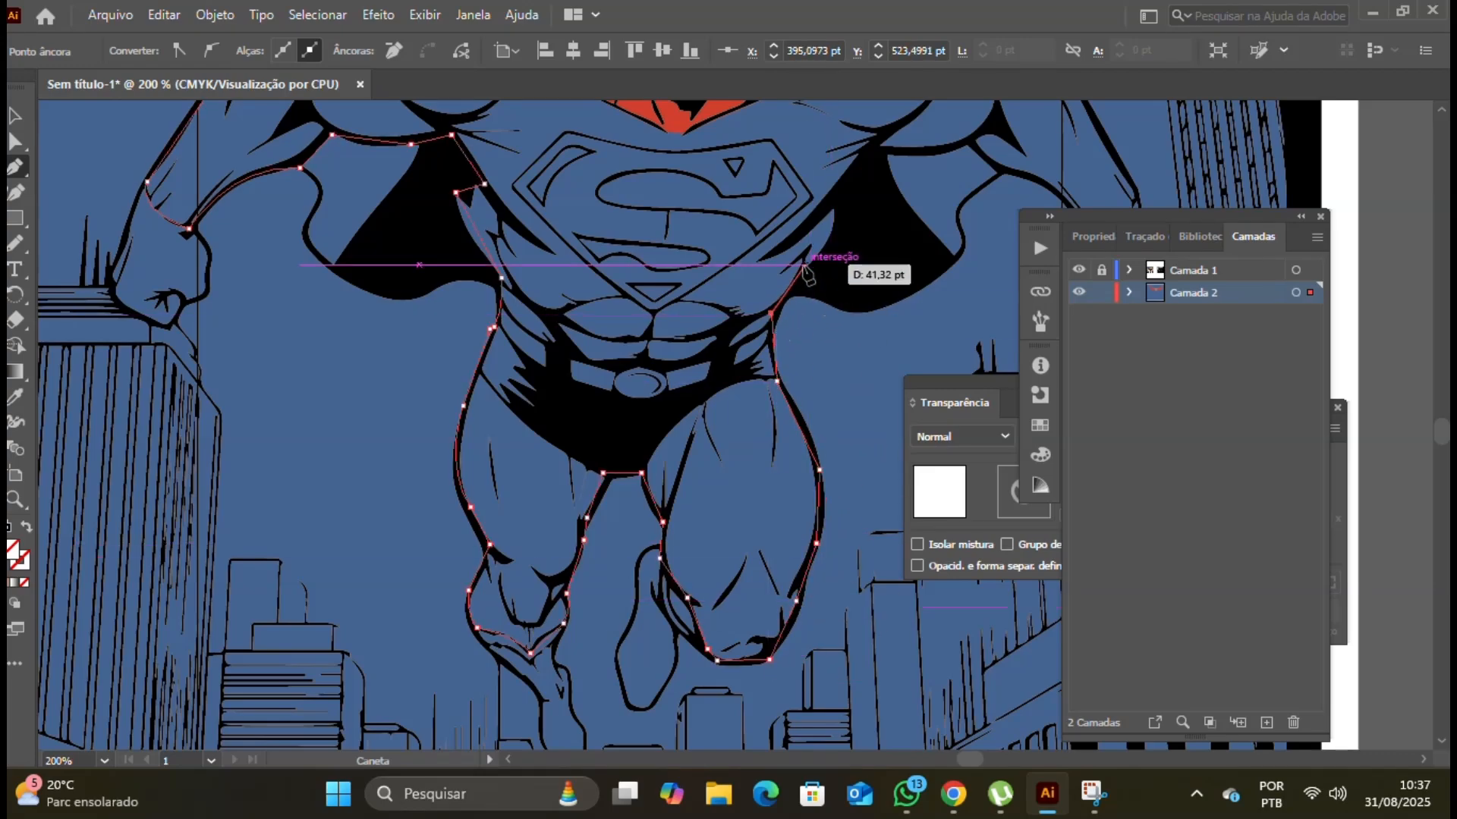
Step: Continue the suit path up the right-hand side of the torso to the armpit
left_click(805, 264)
left_click(849, 197)
left_click(884, 152)
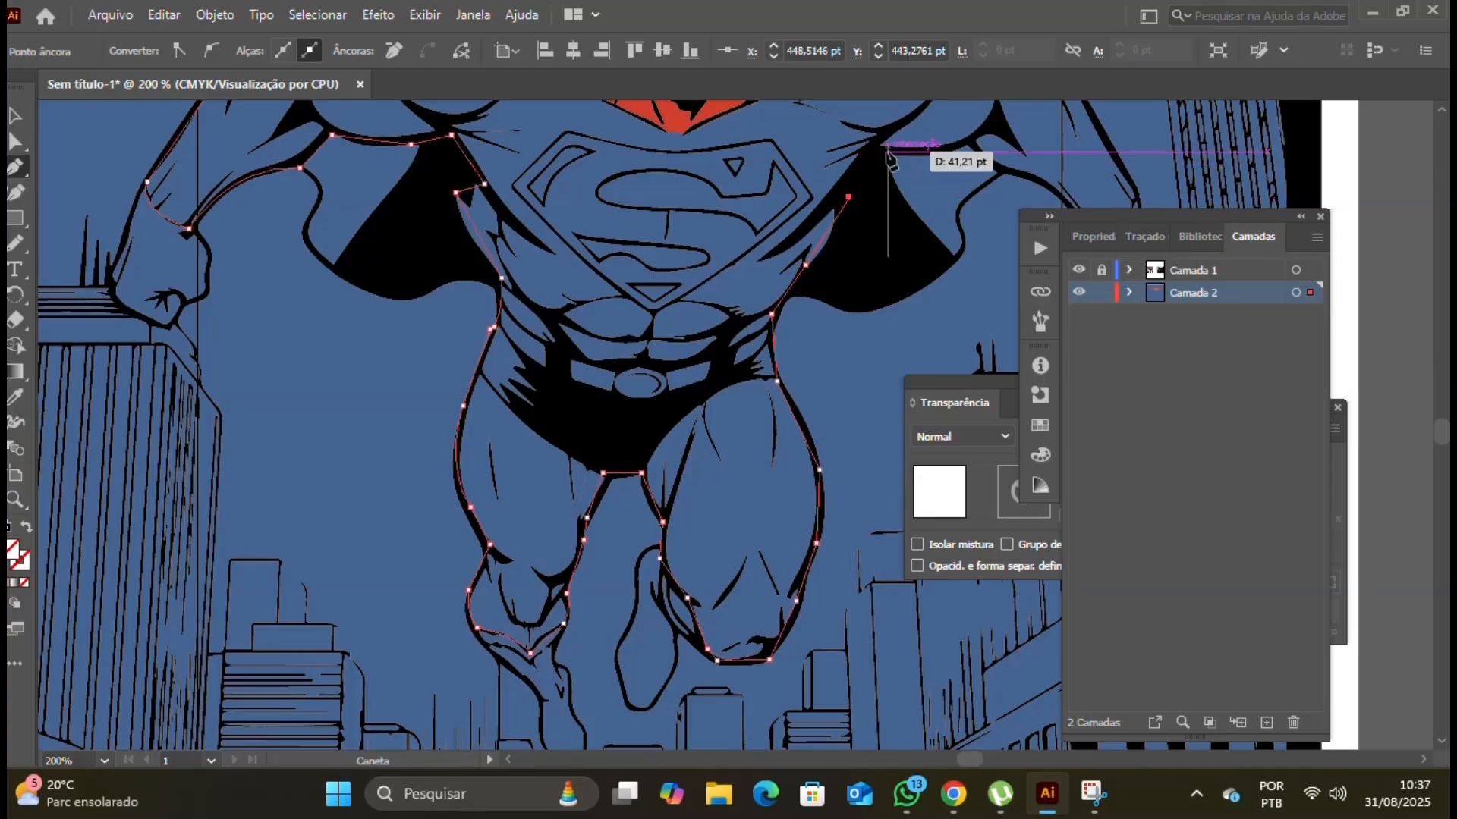
Step: Continue the suit path from the right-hand armpit along the underside of the arm and across the wrist with the Pen tool
left_click_drag(884, 152, 622, 241)
key("c")
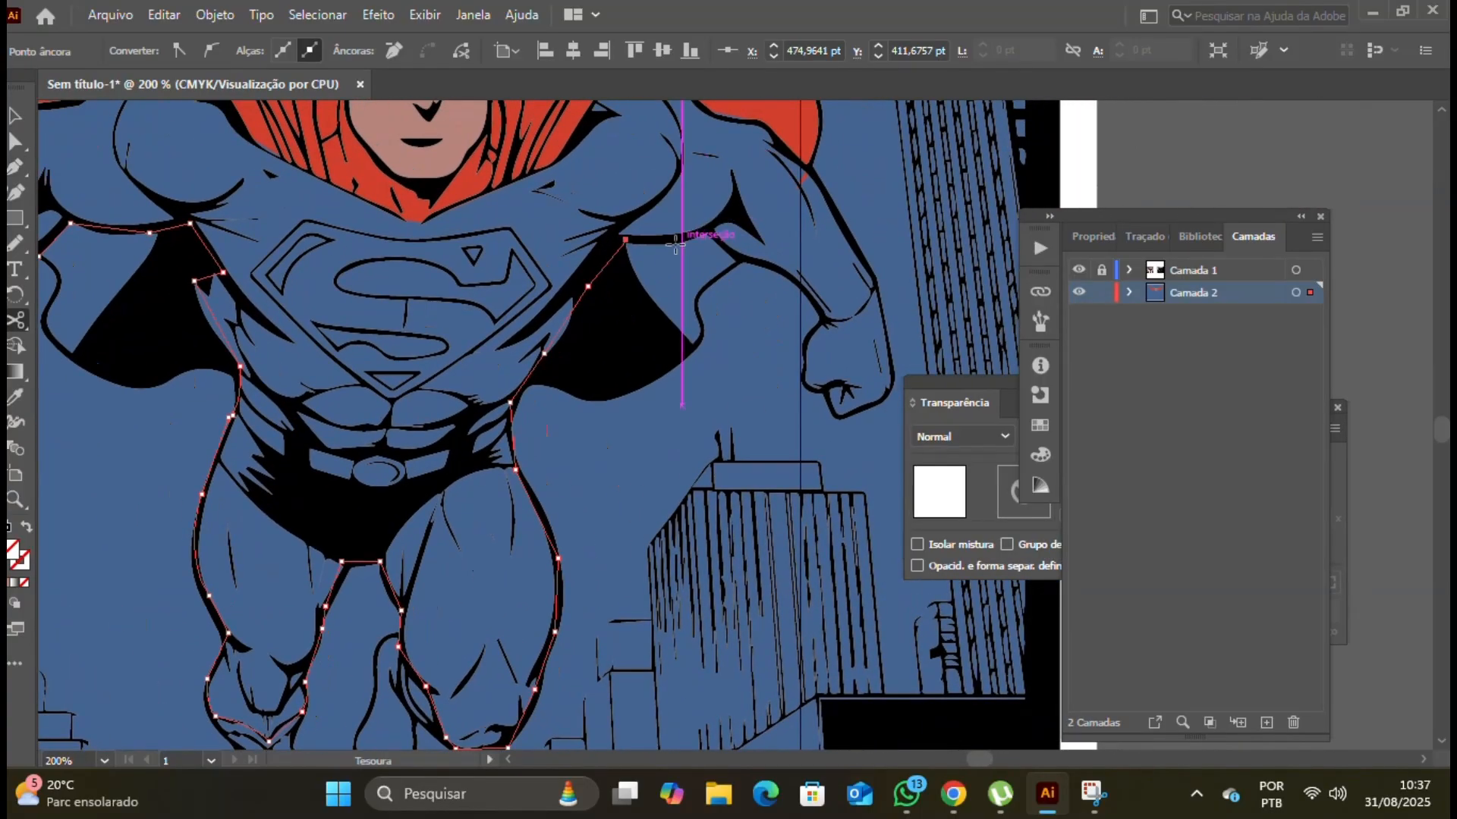
left_click(13, 173)
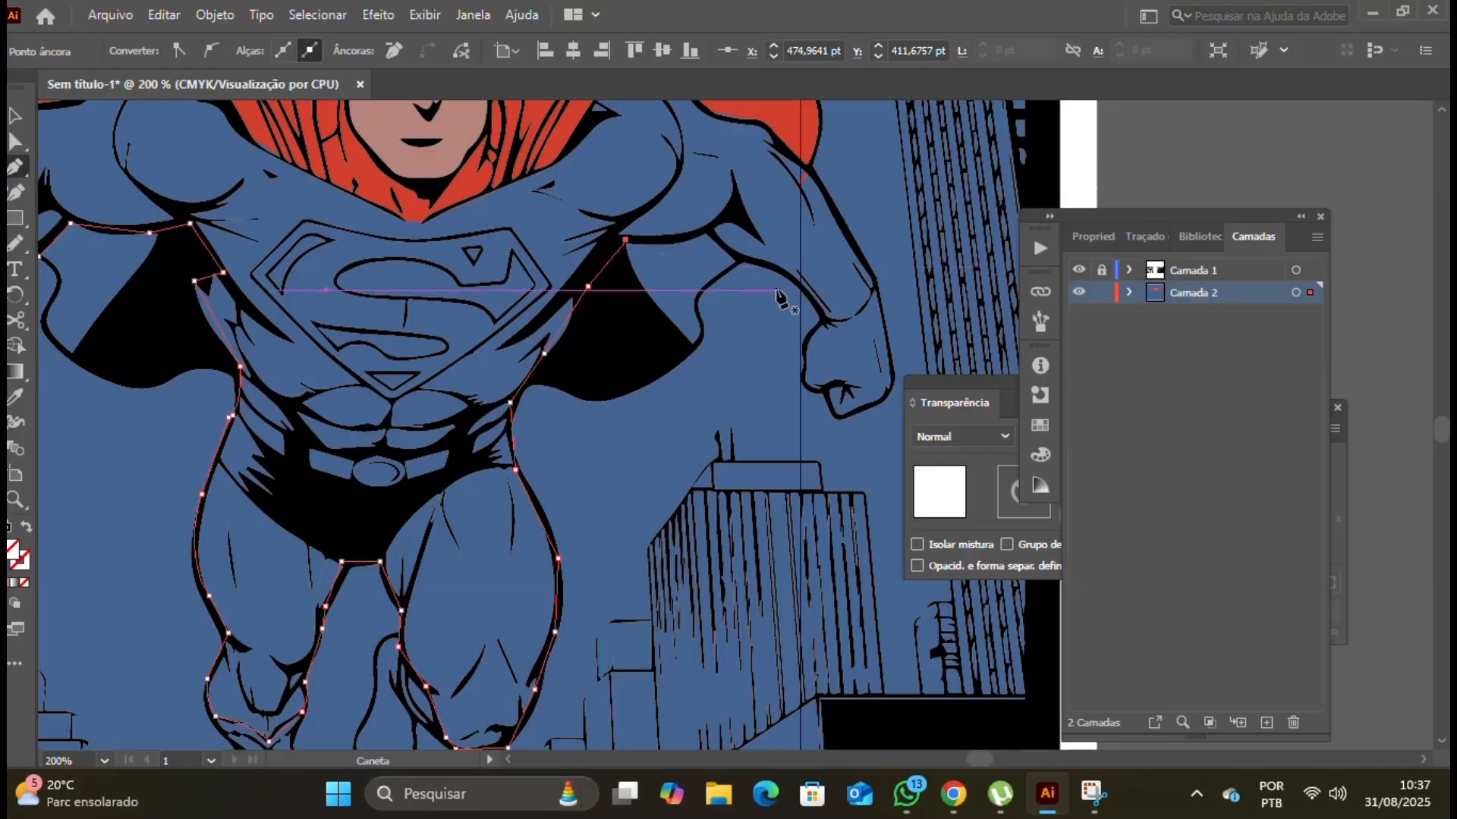
left_click(626, 241)
left_click_drag(705, 225, 749, 199)
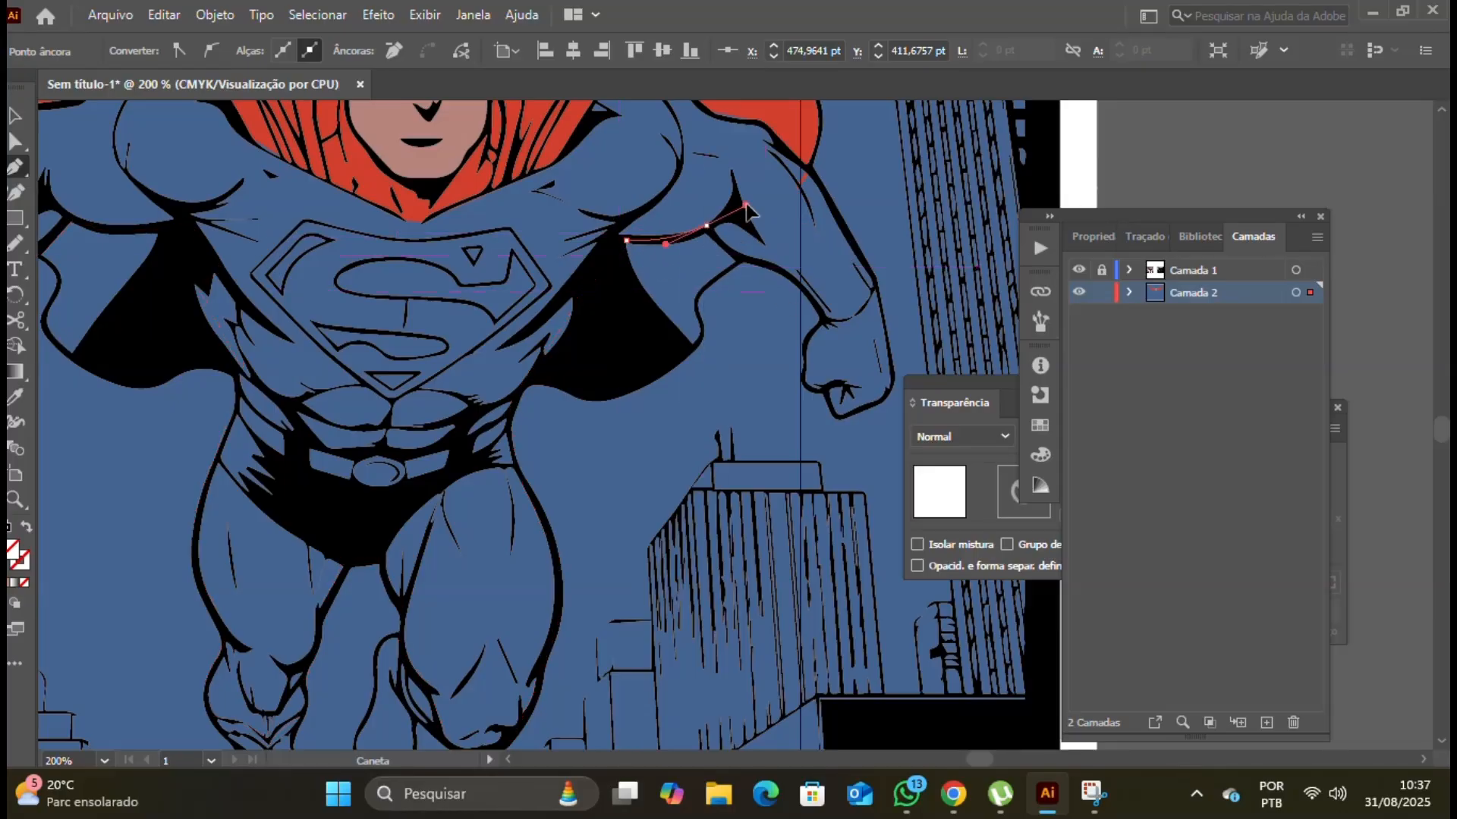
left_click(727, 248)
left_click(780, 267)
left_click(821, 319)
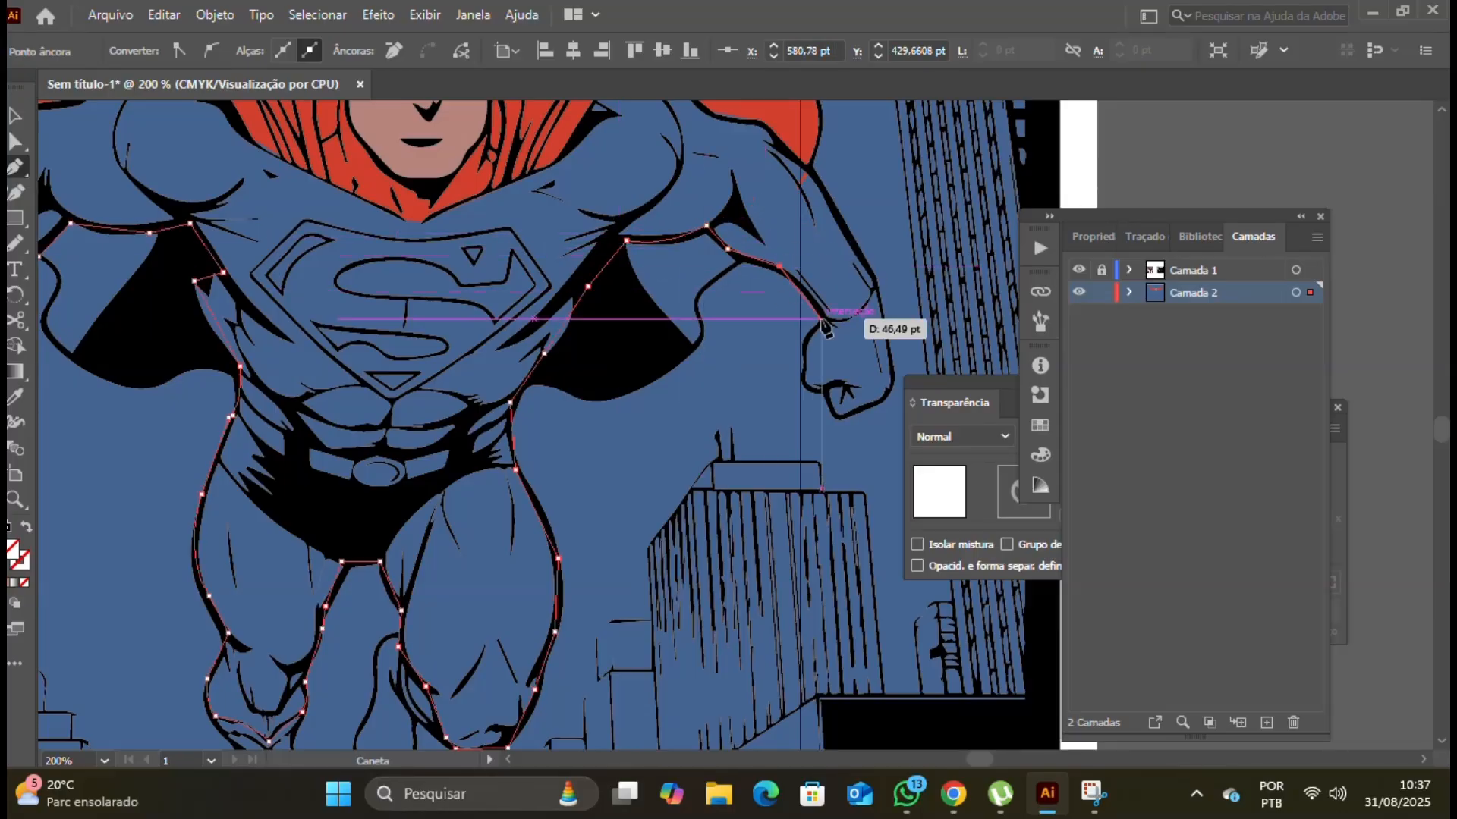
left_click(874, 285)
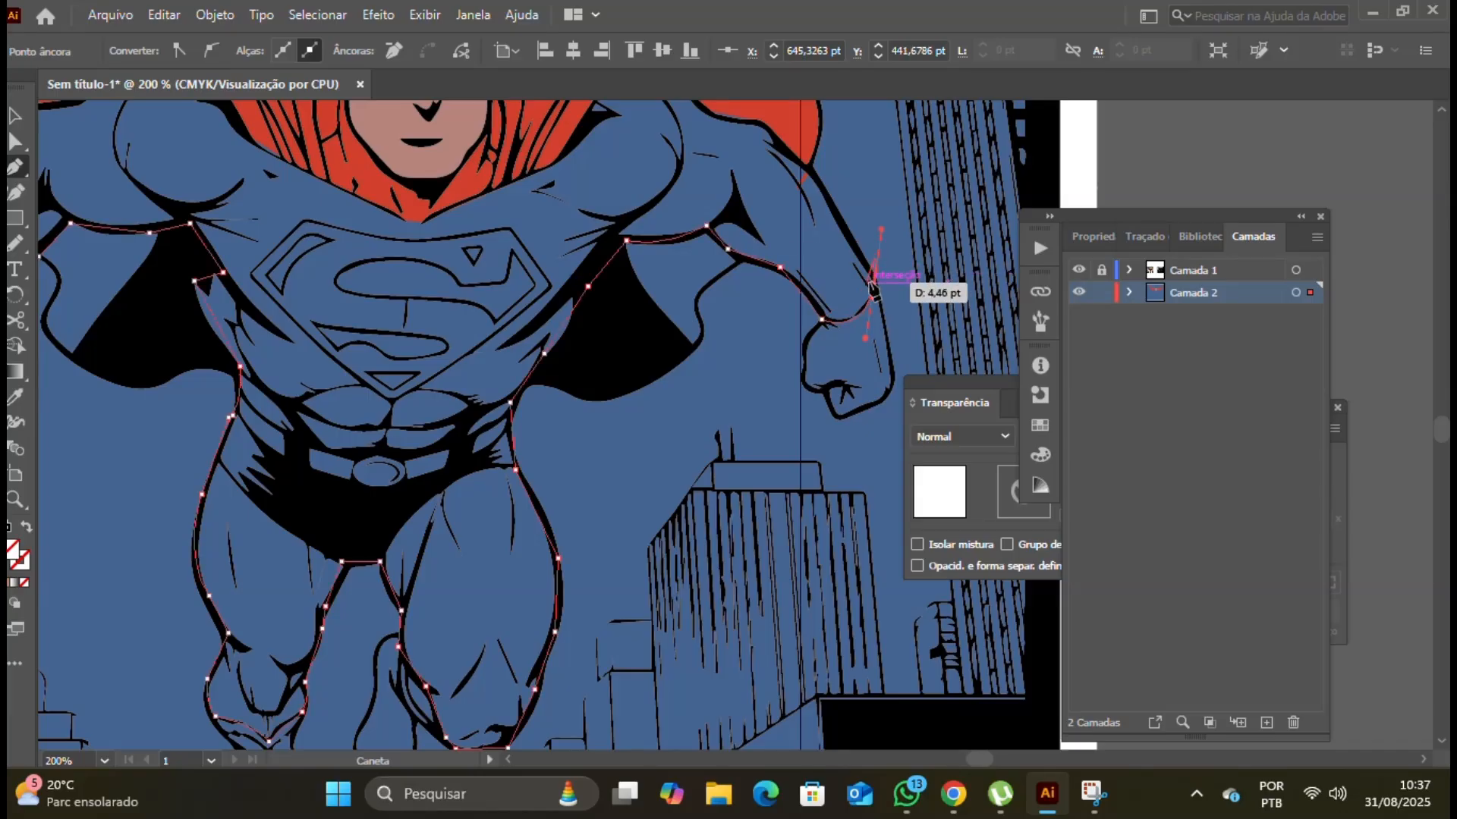
Step: Trace the suit path up the outer edge of the right-hand forearm and upper arm to the shoulder
scroll(875, 288, "up", 3)
left_click(796, 303)
left_click(771, 271)
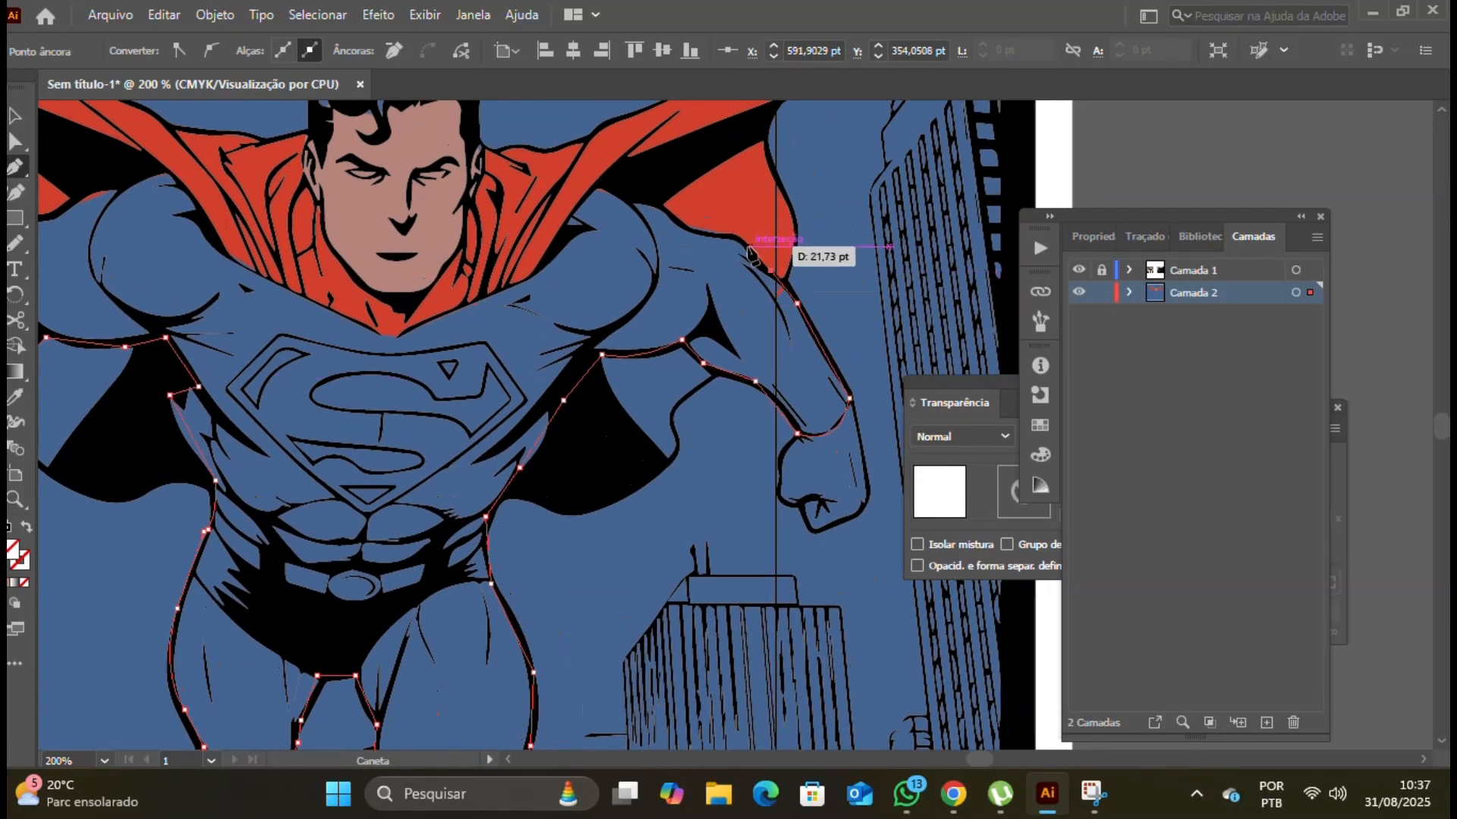
left_click(744, 243)
left_click(672, 218)
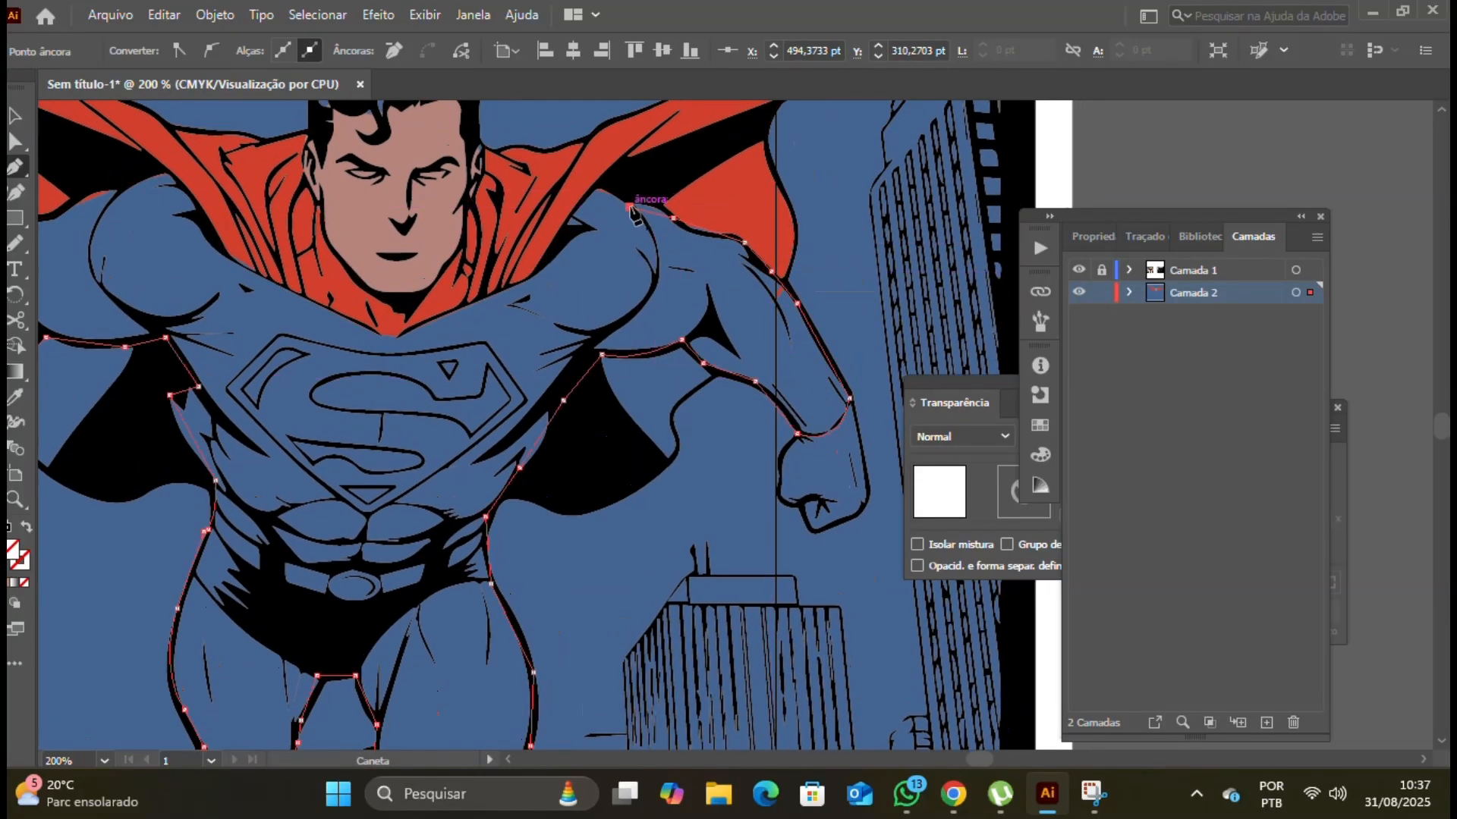
left_click(629, 204)
Step: Continue the suit path along the V-shaped neckline beneath the cape collar and up to the left-hand shoulder
left_click(524, 282)
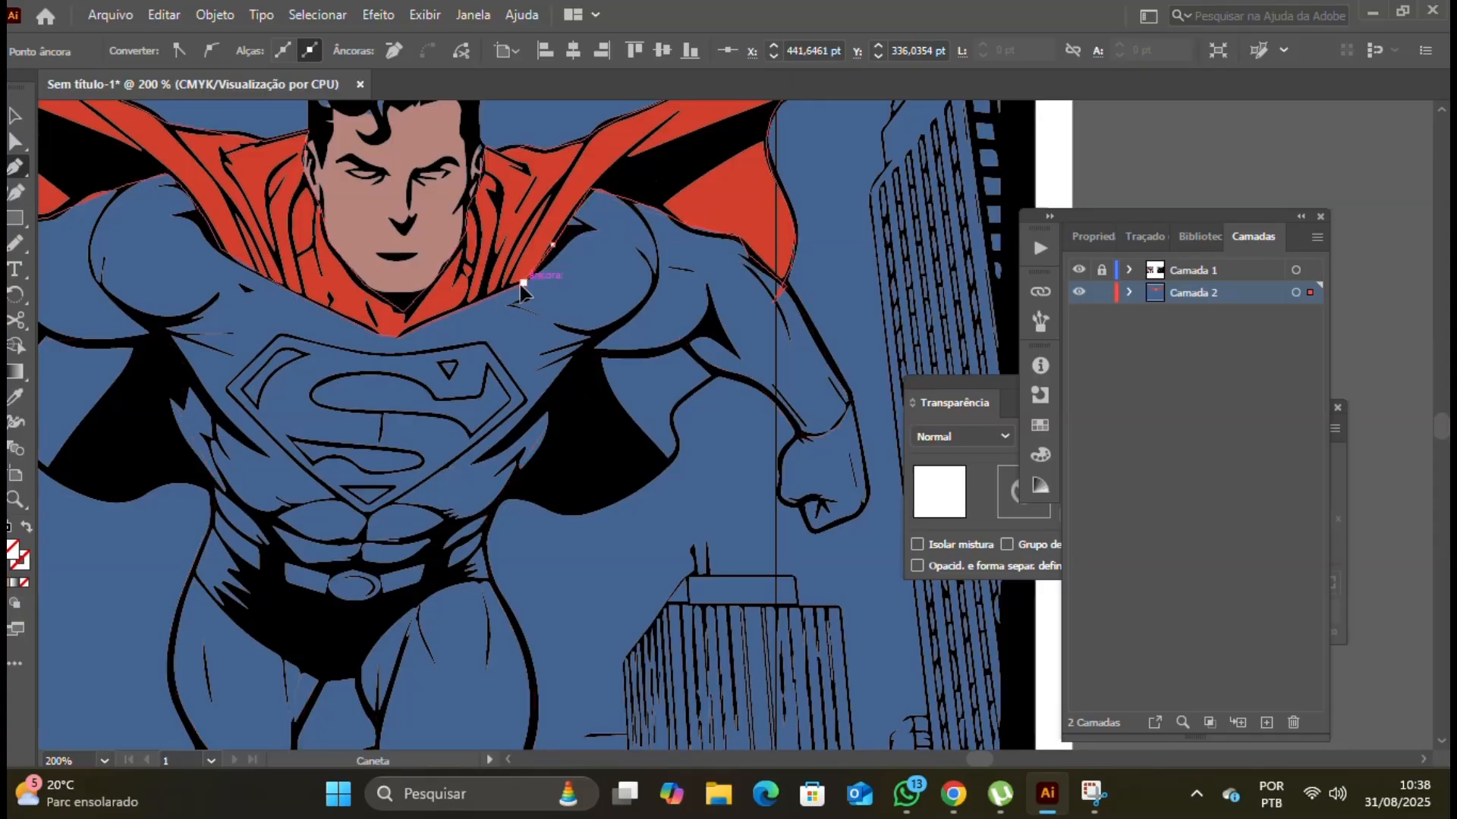
left_click(396, 334)
left_click(333, 313)
left_click_drag(317, 307, 643, 437)
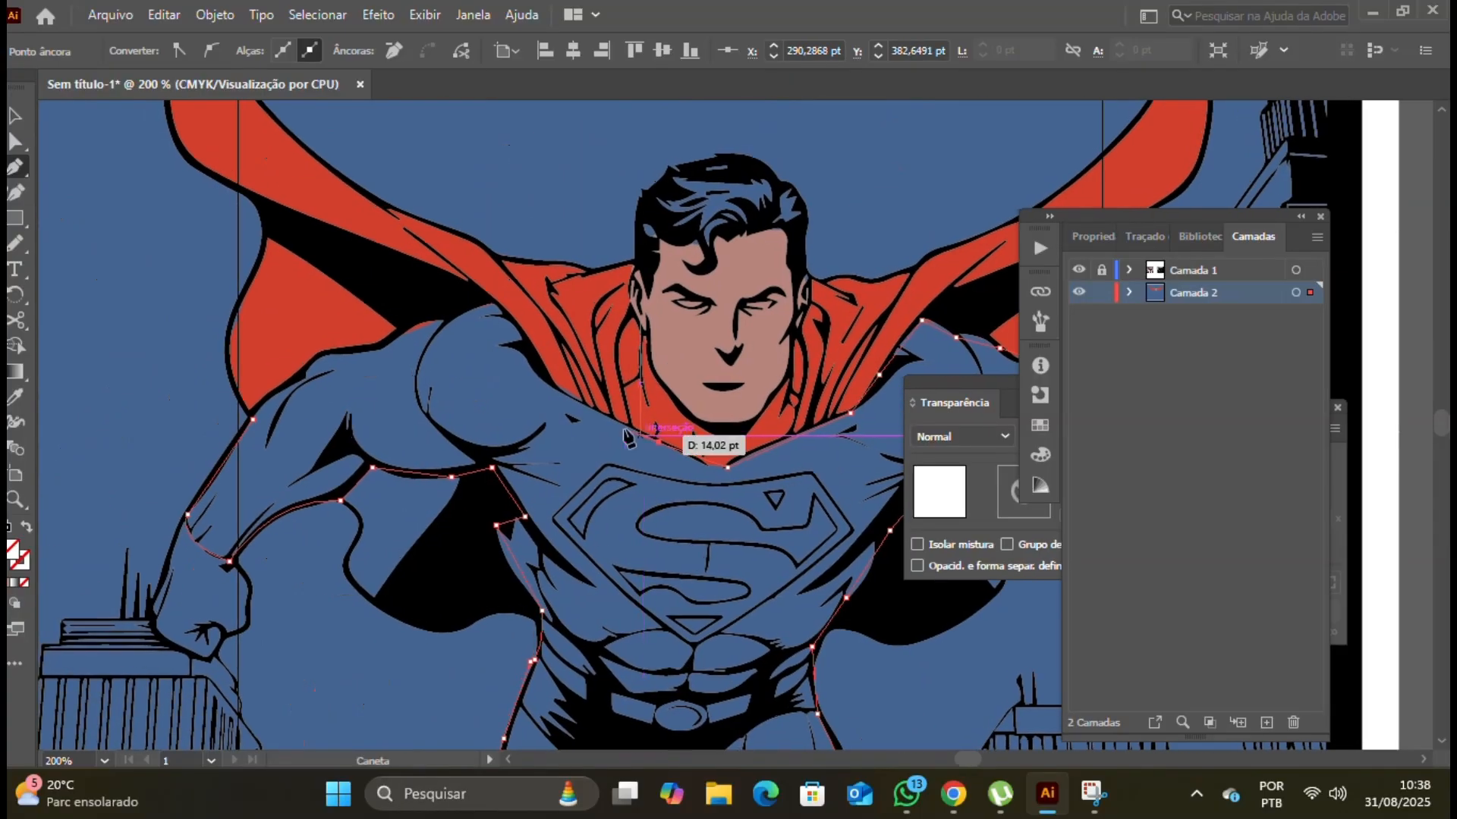
left_click(572, 399)
left_click(541, 374)
left_click(506, 315)
left_click(494, 303)
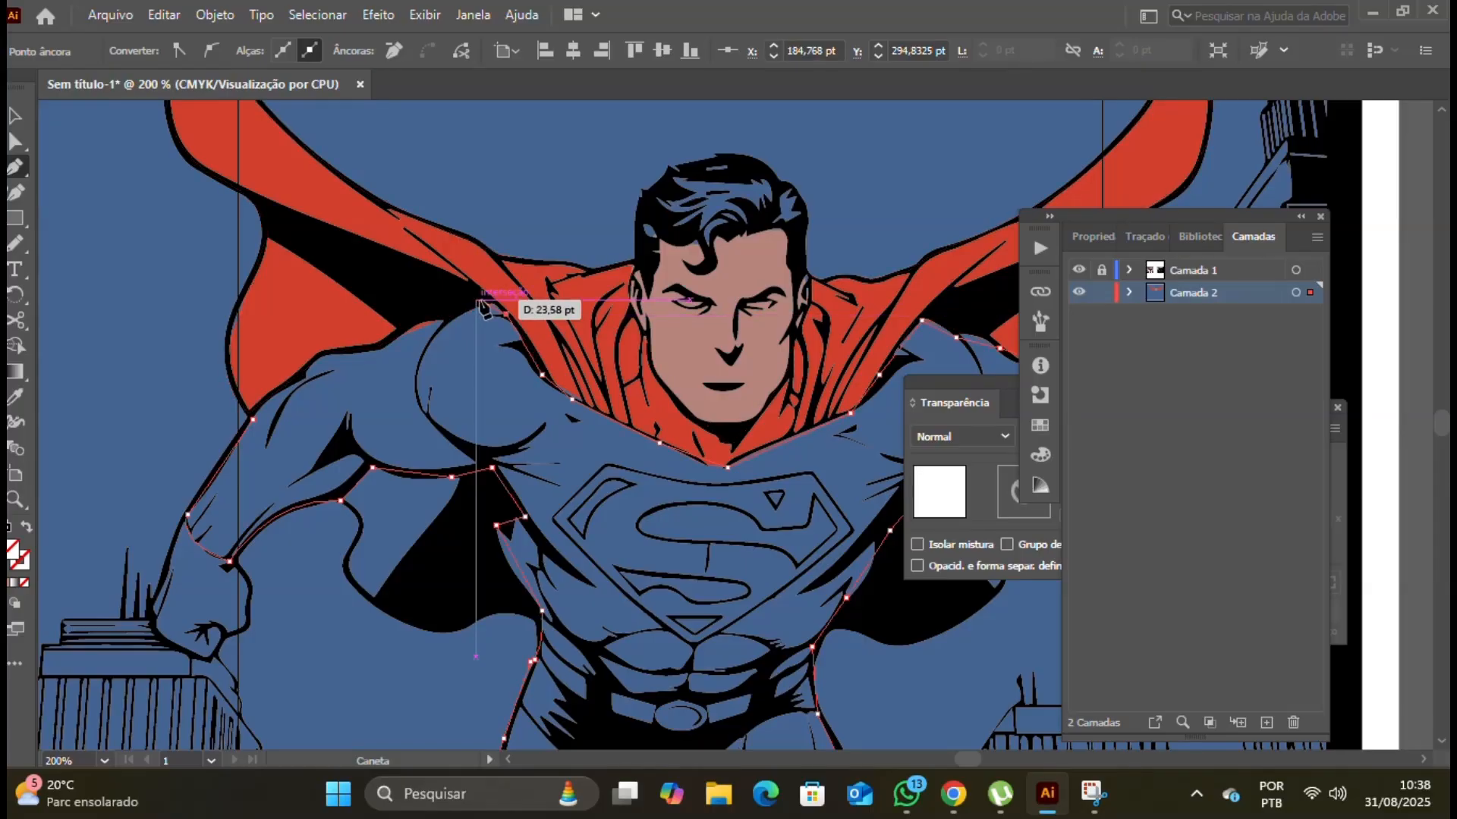
Step: Trace the suit path along the top of the left-hand shoulder and upper arm and close the outline
left_click(423, 324)
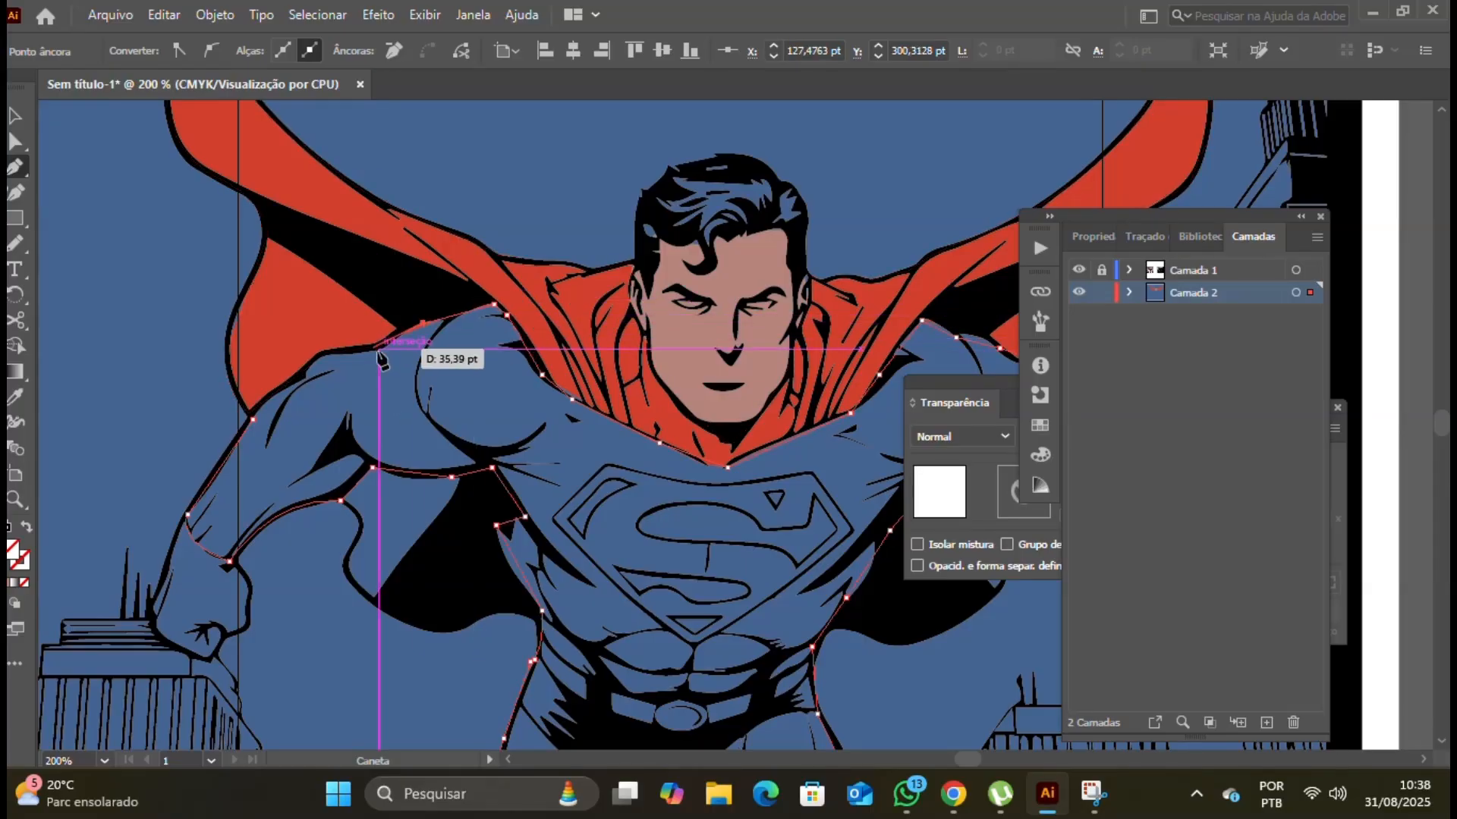
left_click(373, 348)
left_click_drag(303, 372, 246, 443)
left_click(303, 371)
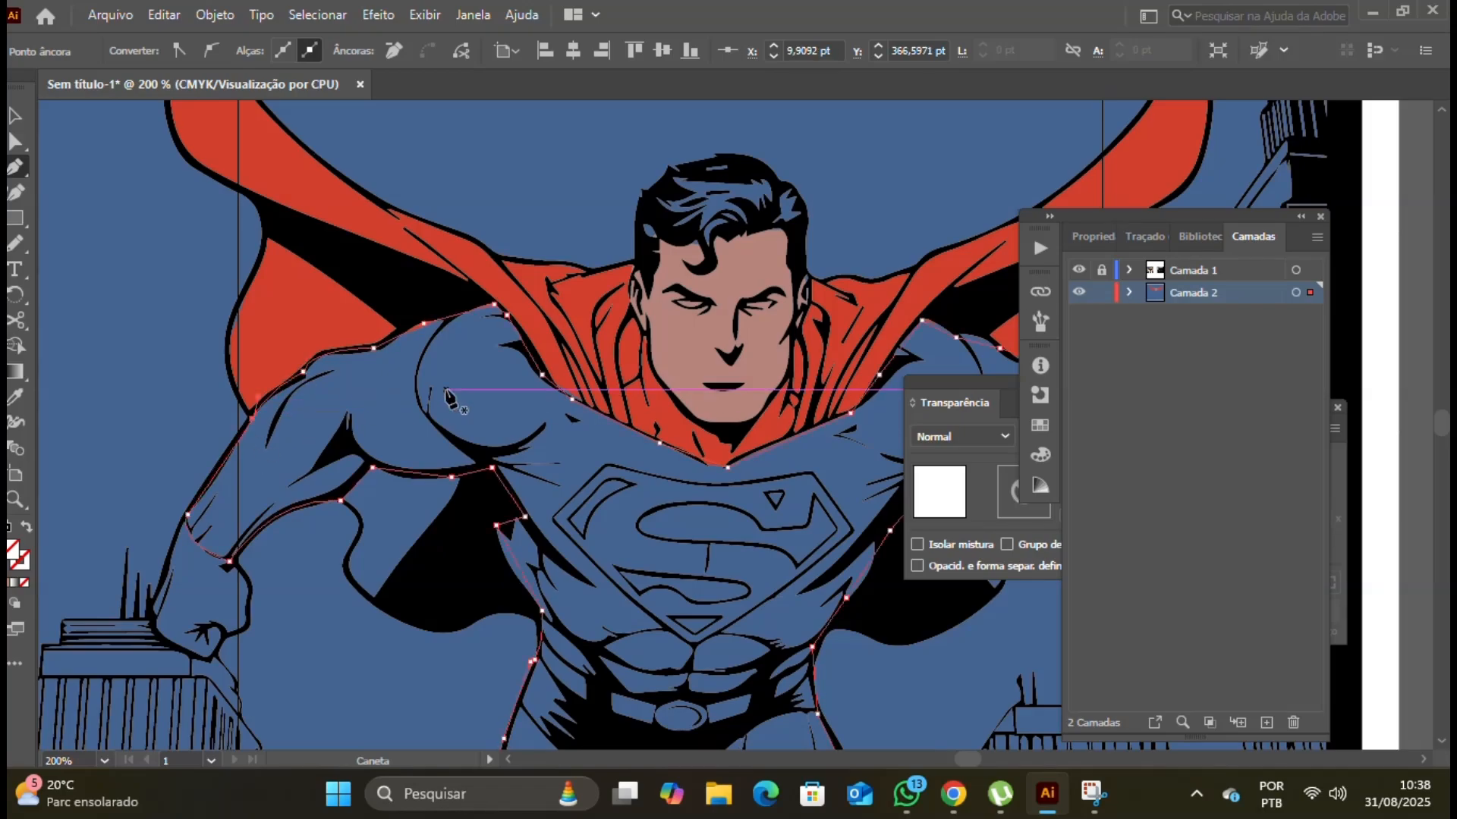
Step: Fill the suit shape with the blue sampled from the suit in the color reference poster and deselect it
scroll(447, 394, "down", 5)
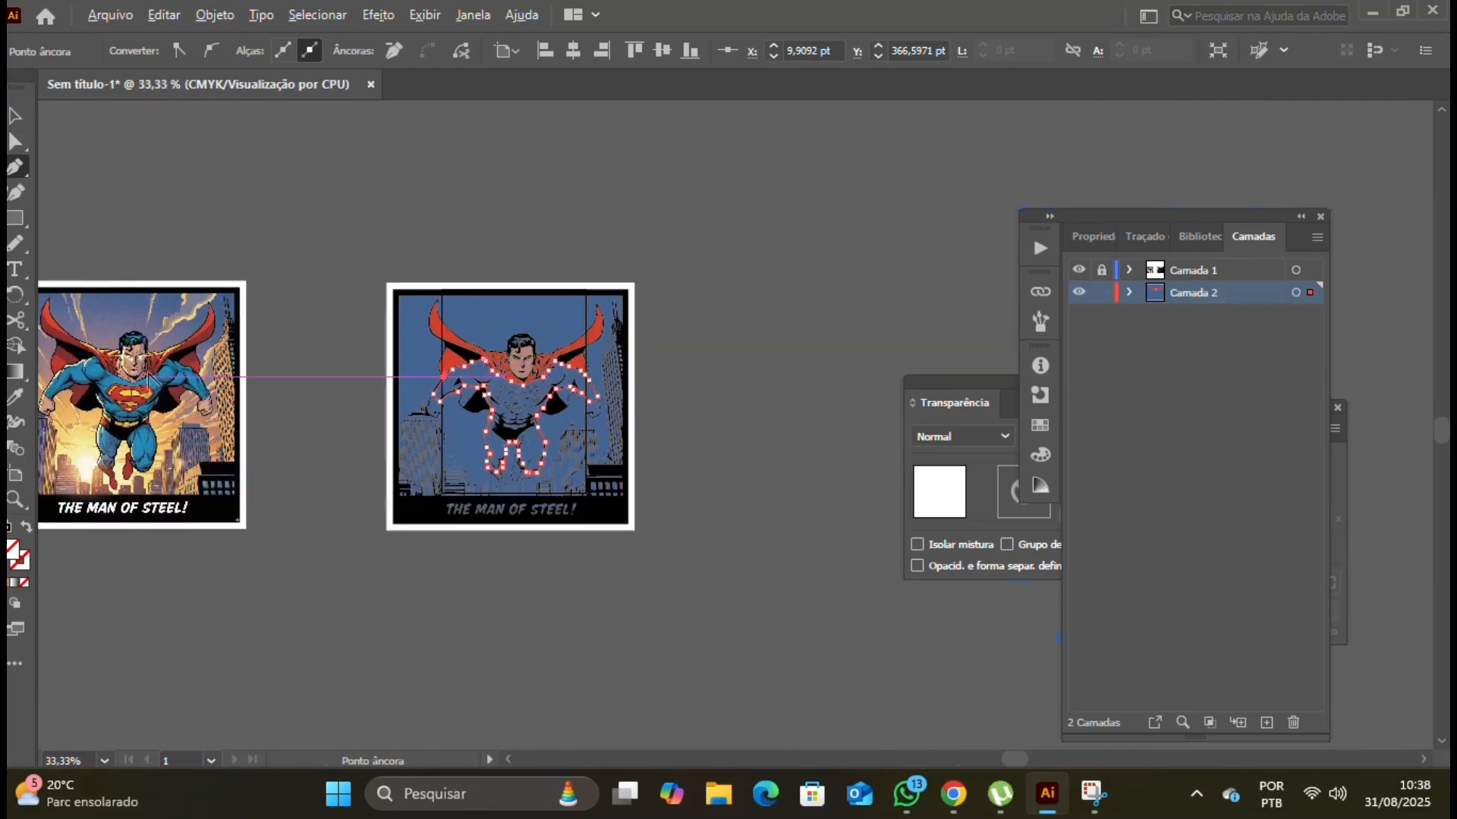
left_click(15, 396)
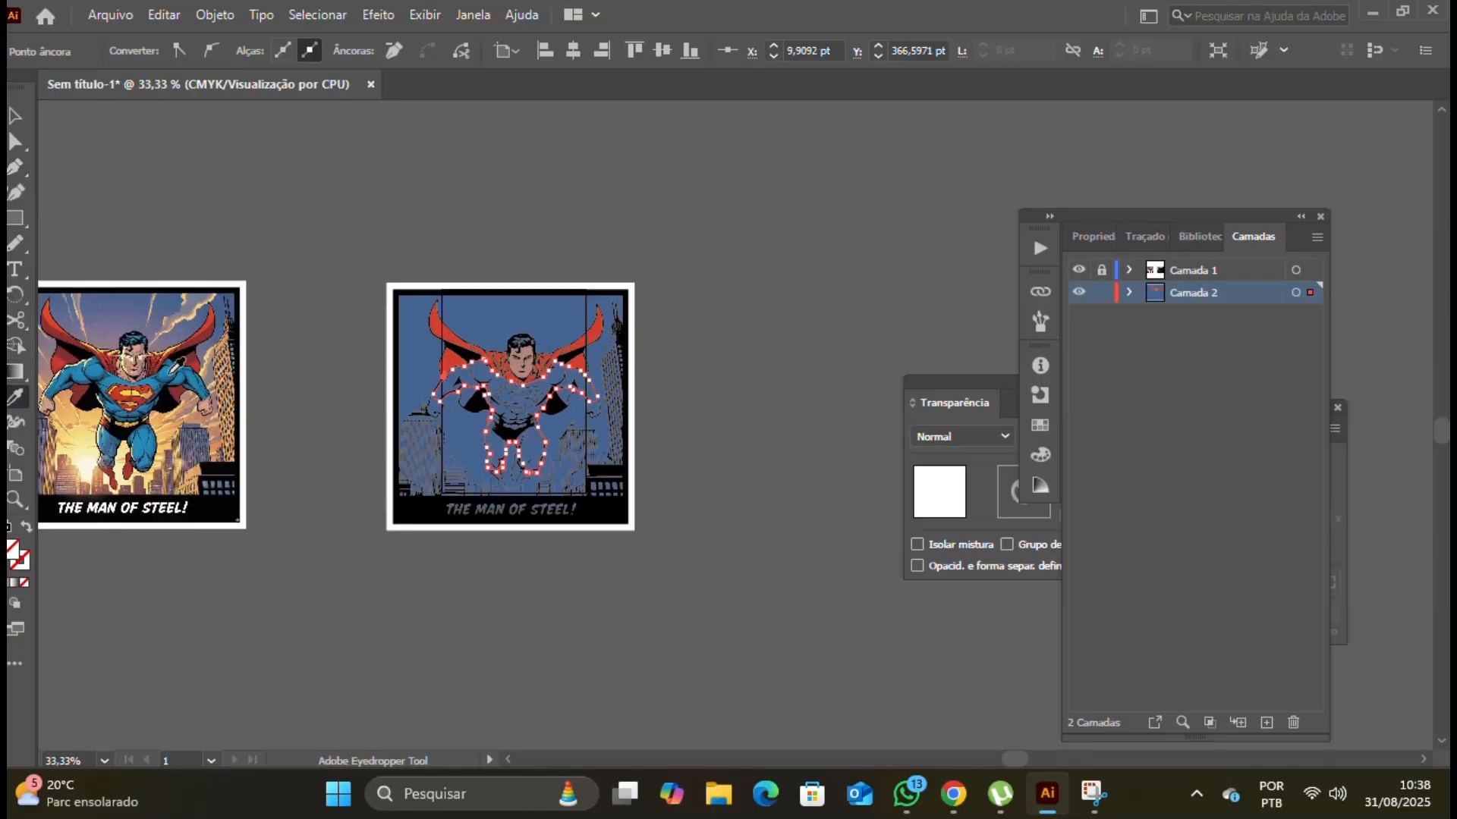
left_click(195, 375)
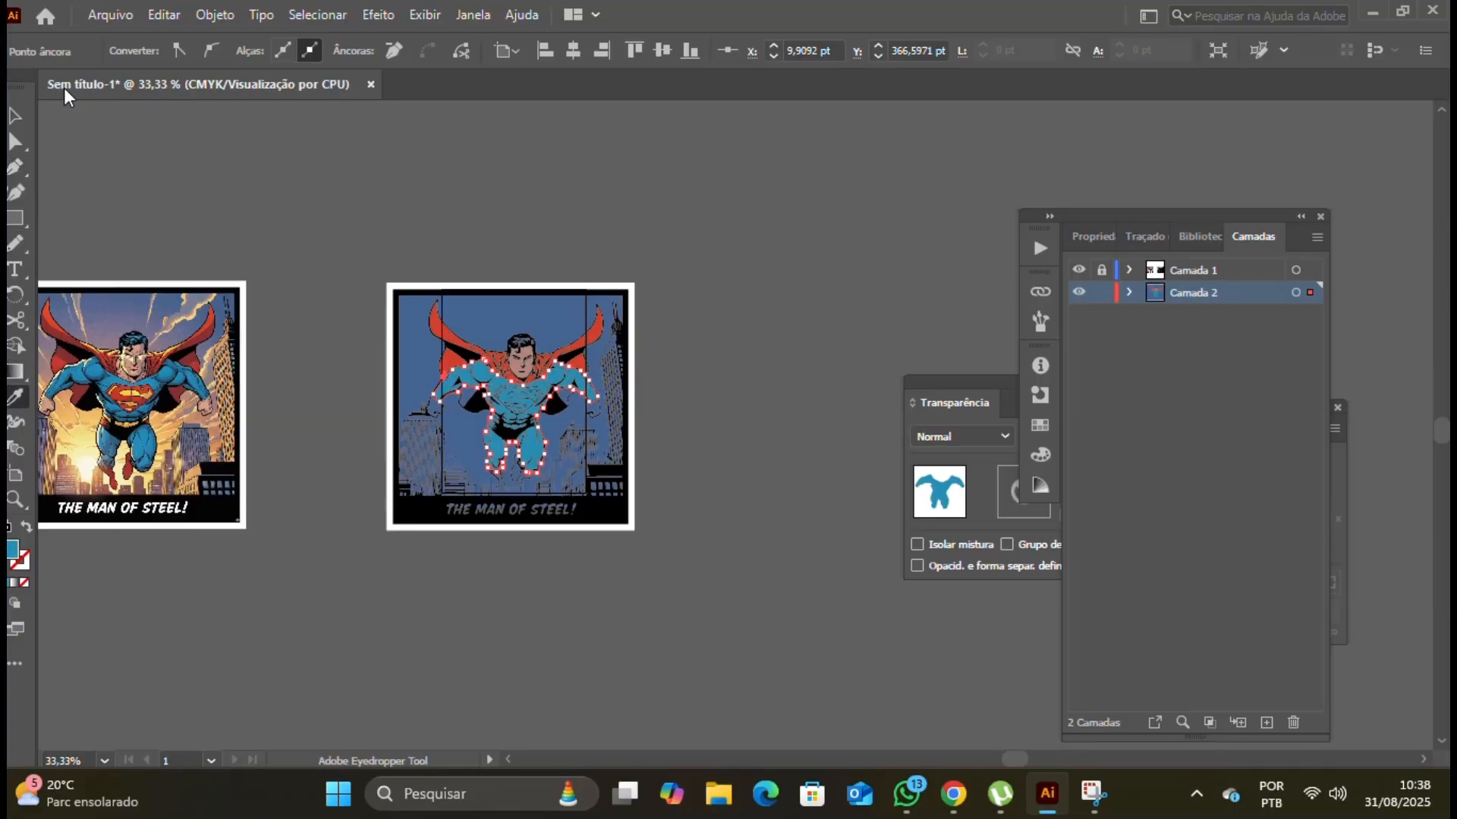
left_click(15, 116)
left_click(344, 266)
Step: Outline the left-hand fist from the wrist around the knuckles as a closed shape with the Pencil tool
scroll(489, 477, "up", 4)
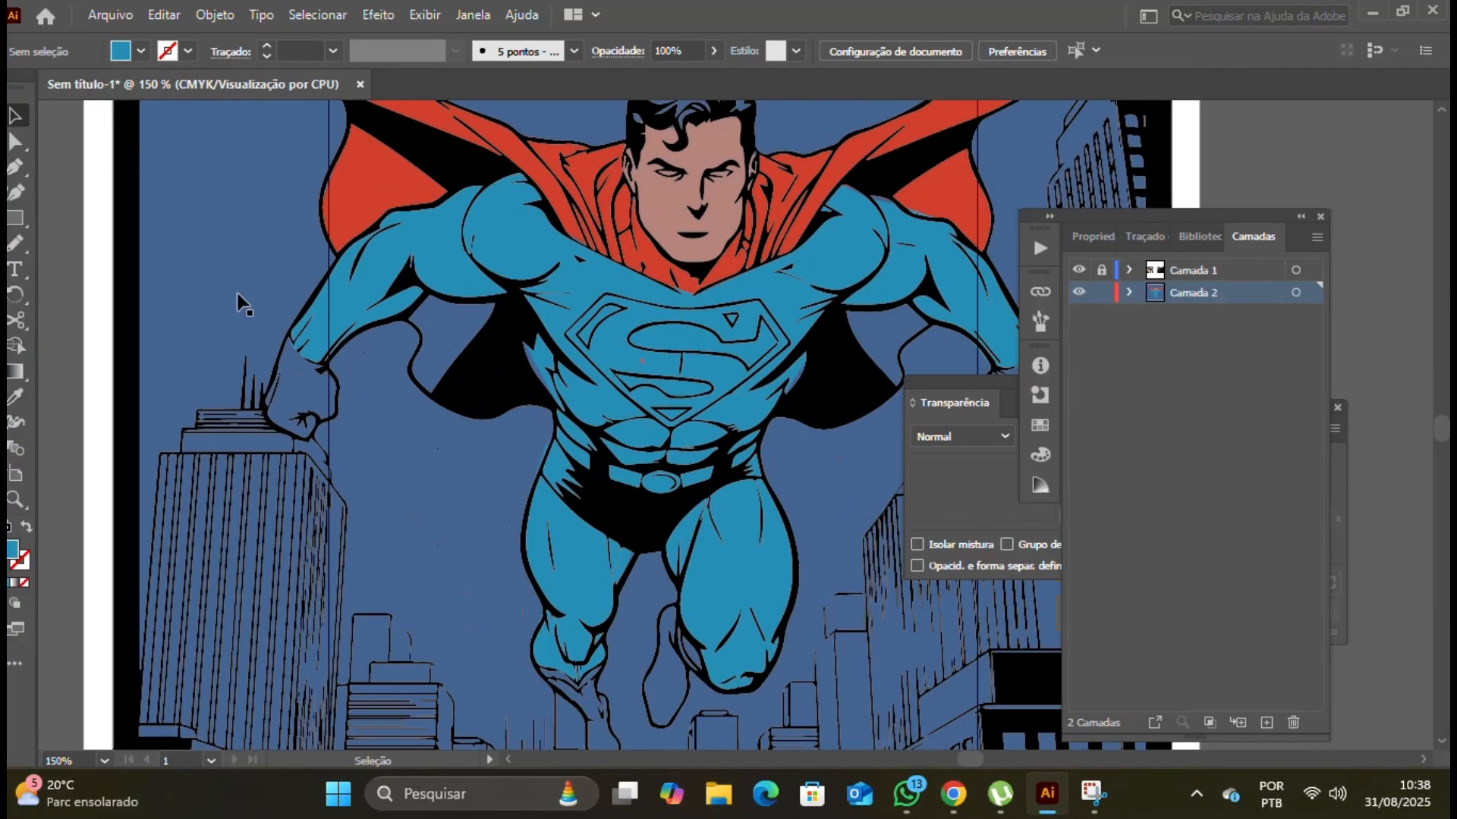
scroll(266, 377, "up", 2)
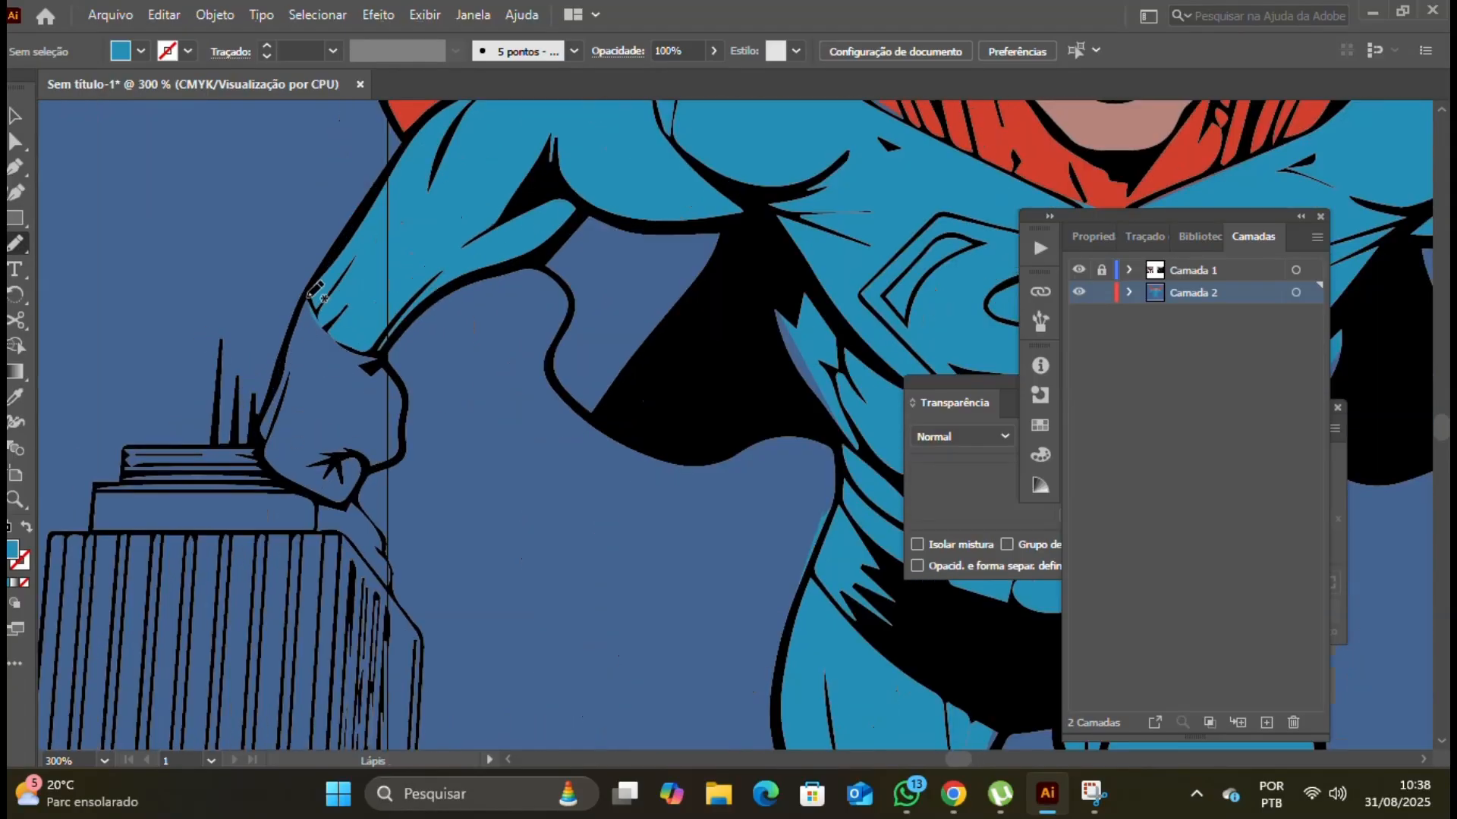
left_click_drag(309, 295, 277, 363)
mouse_move(257, 423)
left_mouse_down()
mouse_move(275, 470)
mouse_move(309, 499)
left_mouse_up()
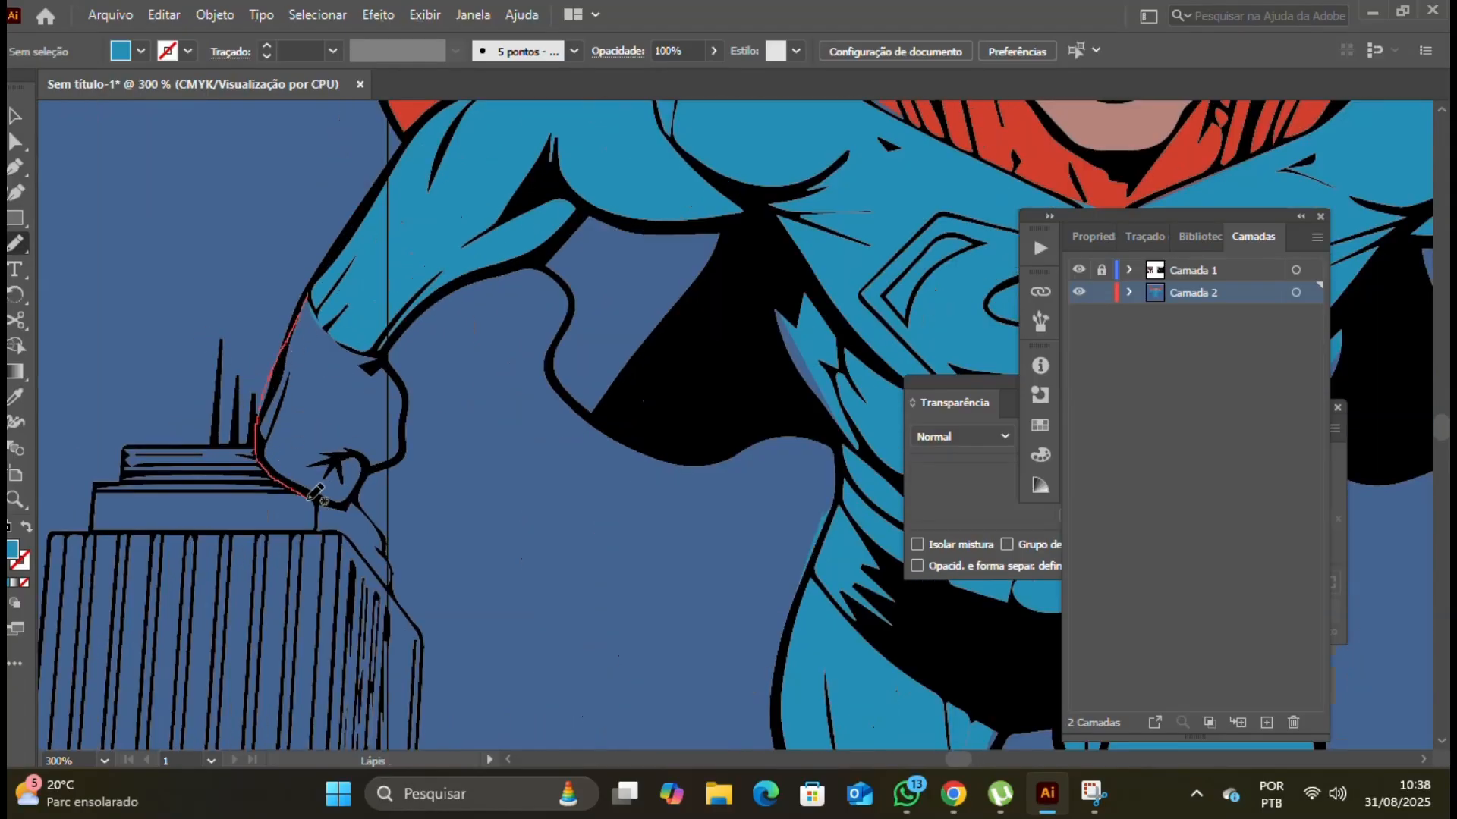
mouse_move(379, 467)
left_mouse_down()
mouse_move(408, 424)
mouse_move(384, 362)
left_mouse_up()
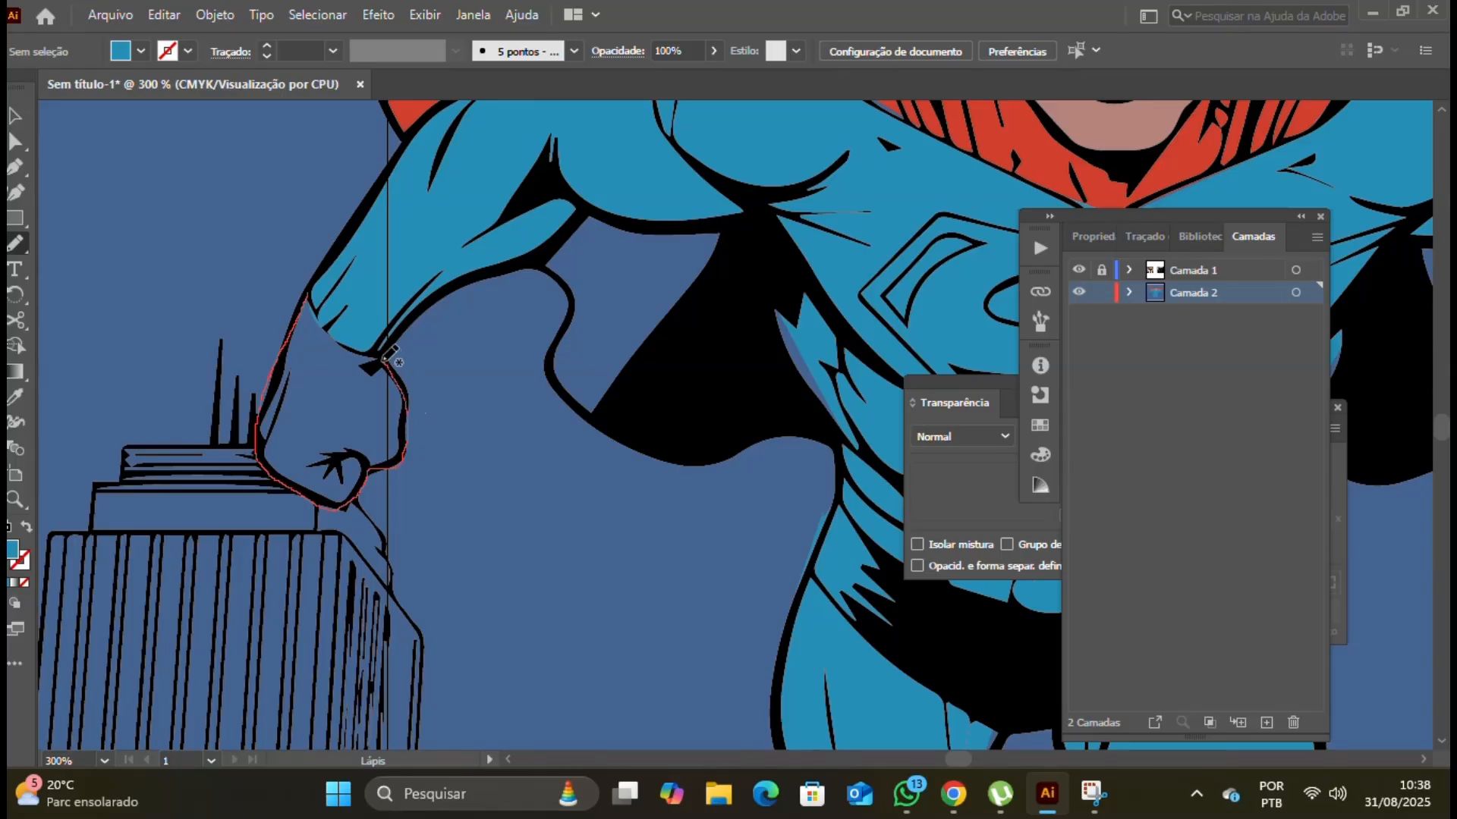
left_click_drag(322, 326, 309, 296)
Step: Fill the left-hand fist outline with the skin tone sampled from the colored face
key("v")
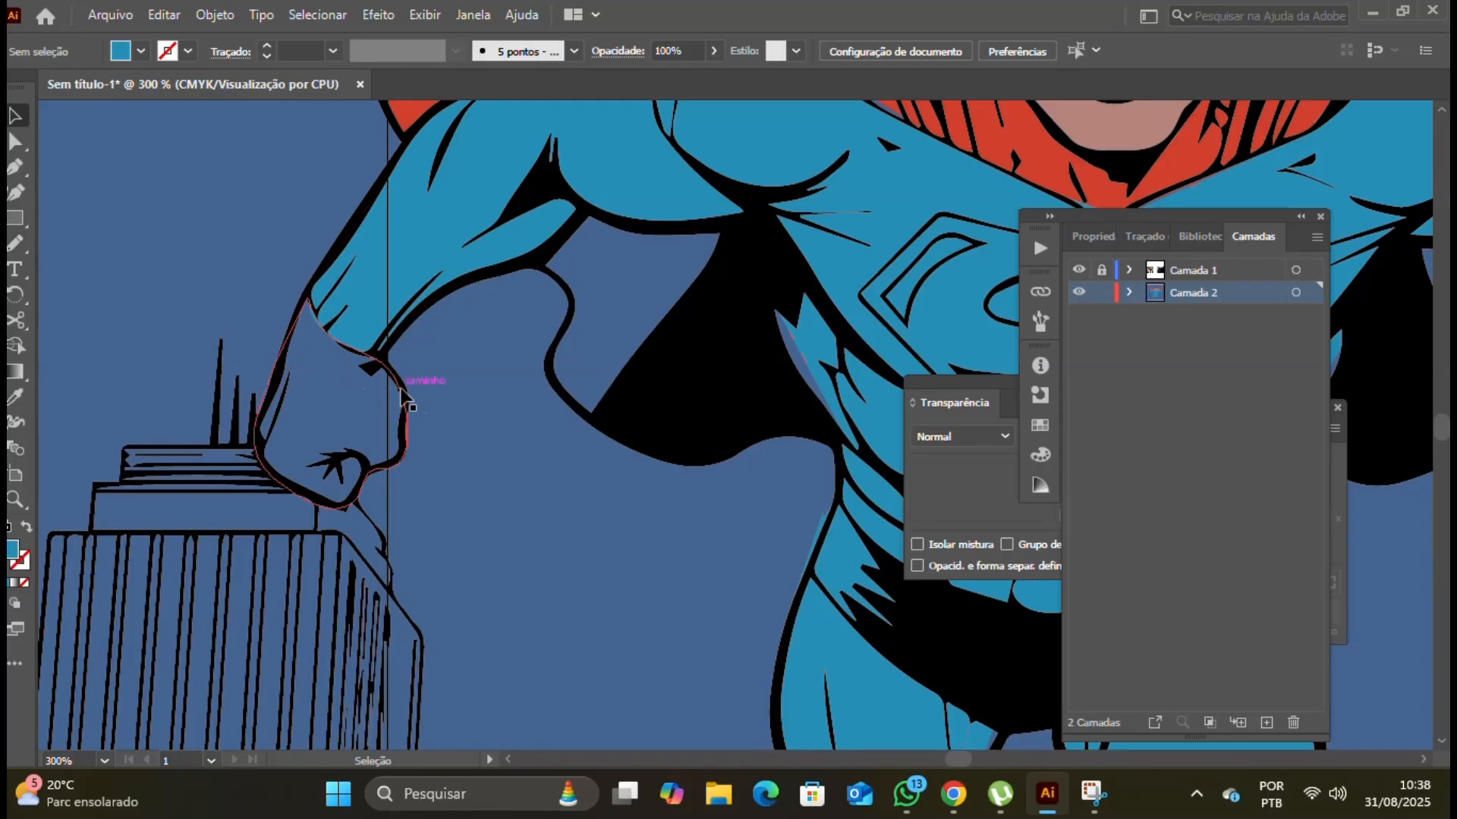
left_click(402, 394)
key("ctrl+minus")
key("ctrl+minus")
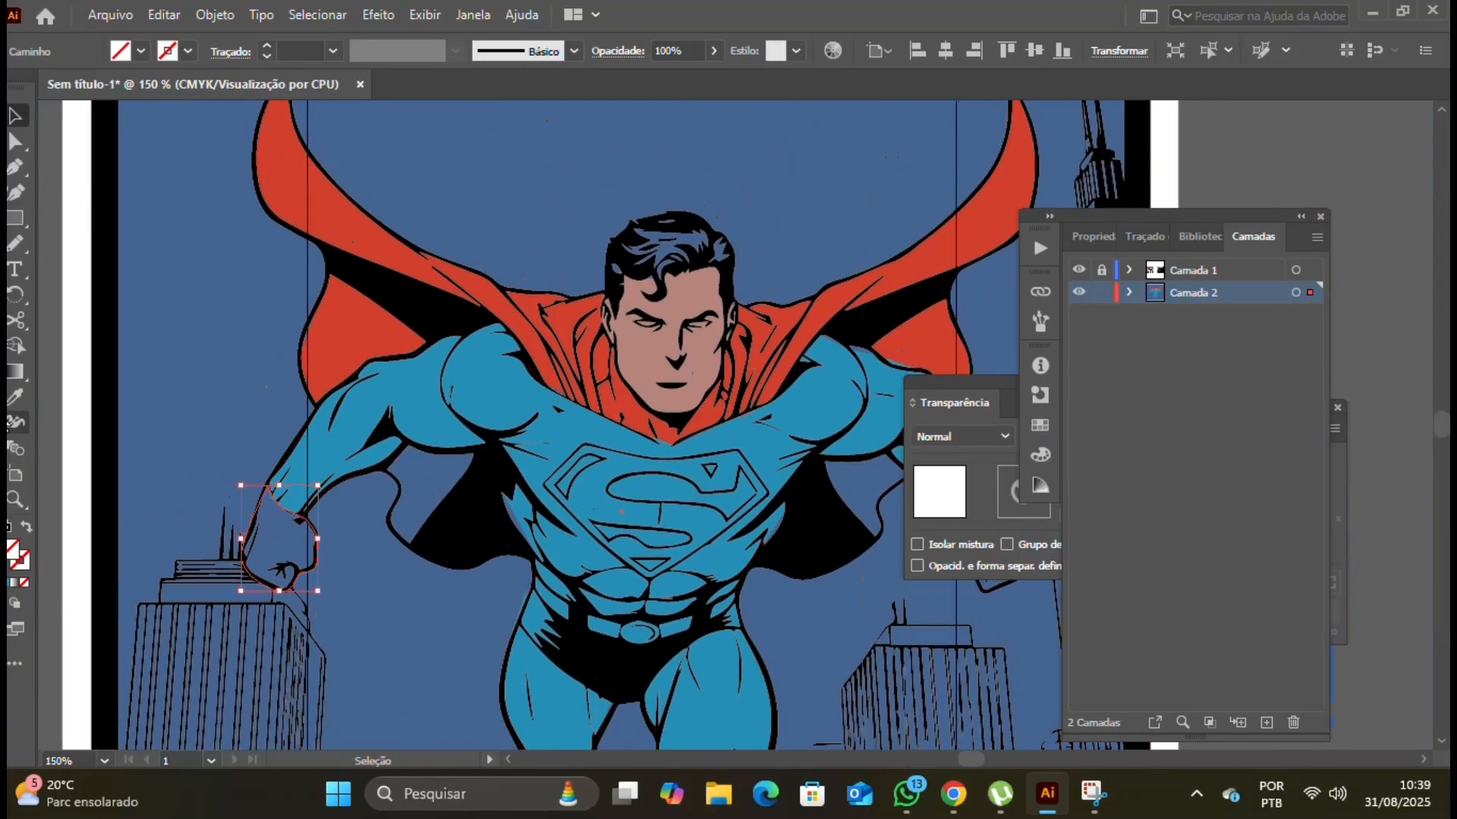
key("i")
left_click(713, 302)
Step: Outline the right-hand fist below the sleeve as a closed shape with the Pencil tool
left_click_drag(704, 297, 512, 245)
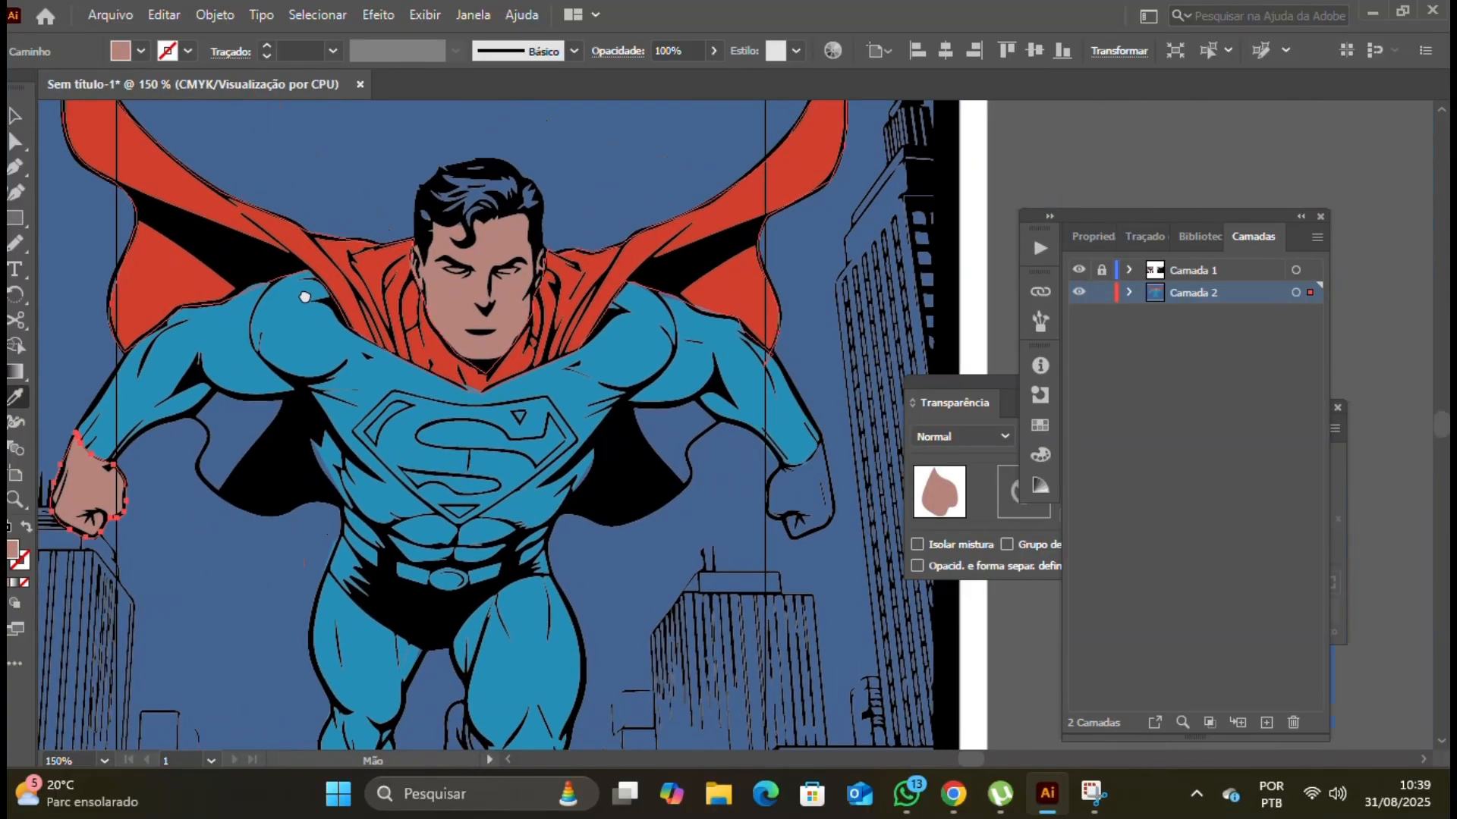
left_click_drag(304, 296, 75, 297)
scroll(592, 523, "up", 2)
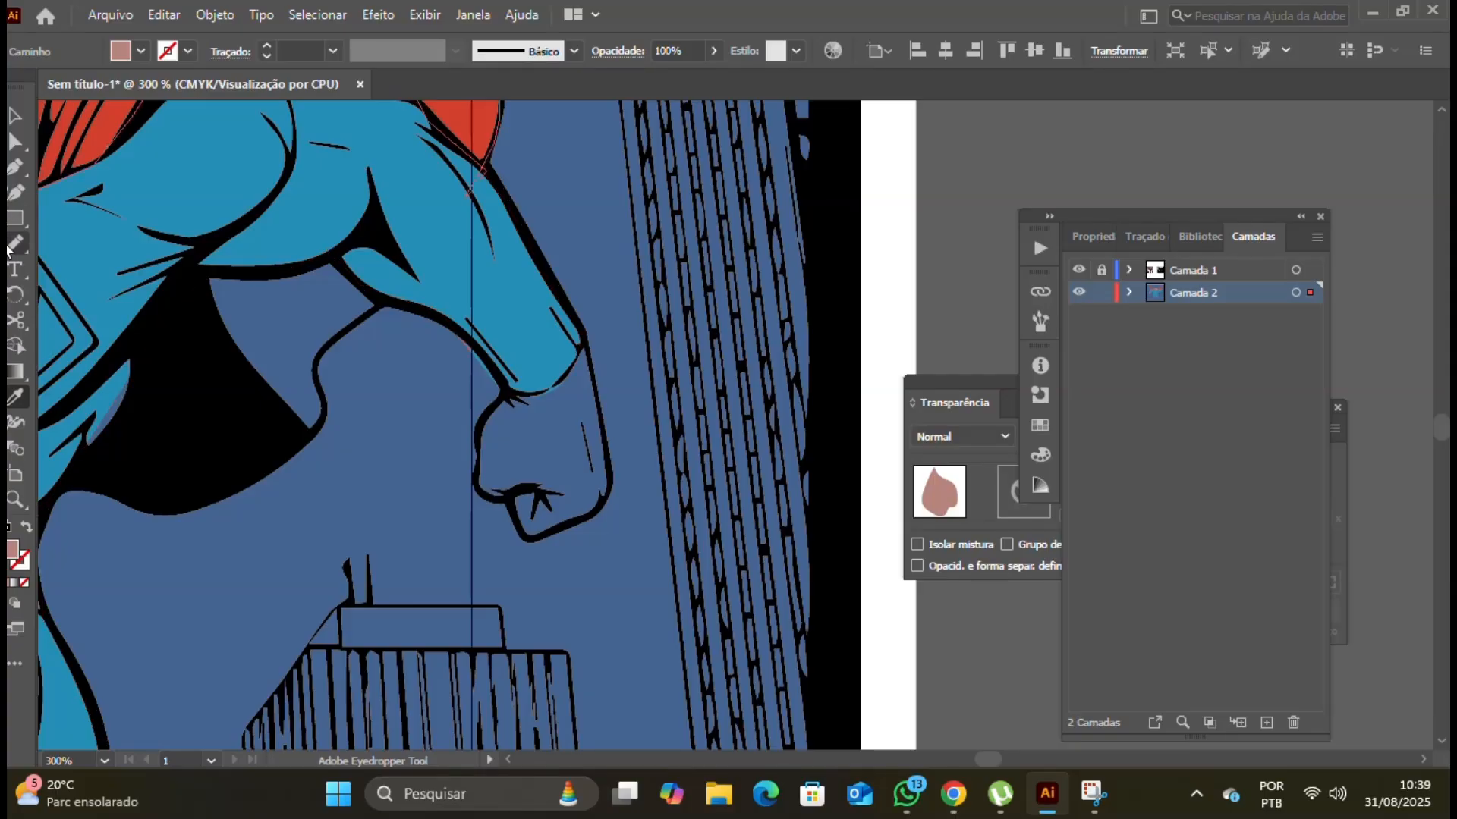
left_click(13, 245)
mouse_move(586, 349)
left_mouse_down()
mouse_move(601, 507)
mouse_move(534, 540)
mouse_move(487, 503)
mouse_move(485, 408)
left_mouse_up()
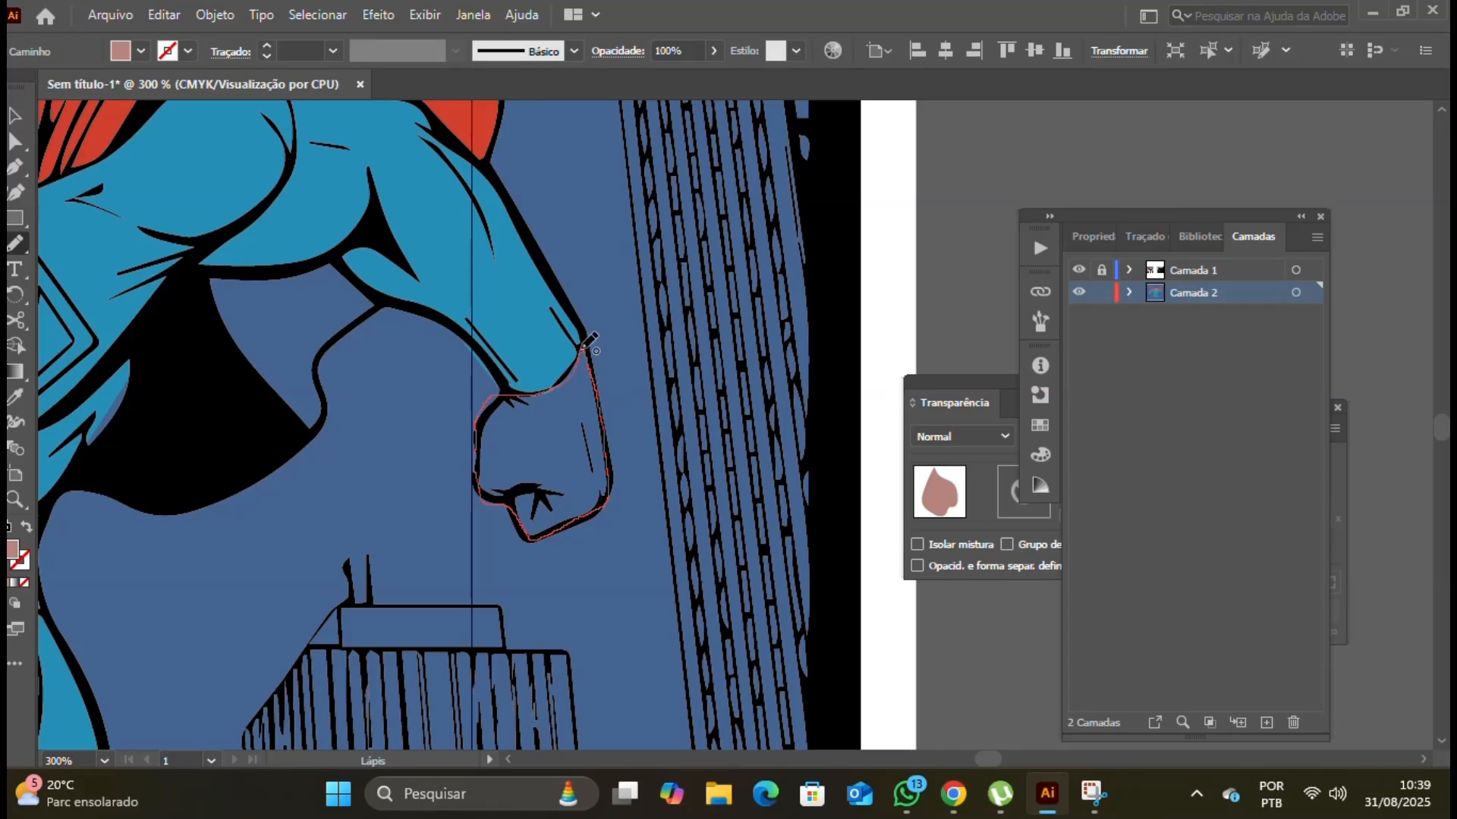
left_click_drag(582, 347, 583, 349)
Step: Fill the right-hand fist outline with the skin tone sampled from the left-hand fist
left_click(15, 115)
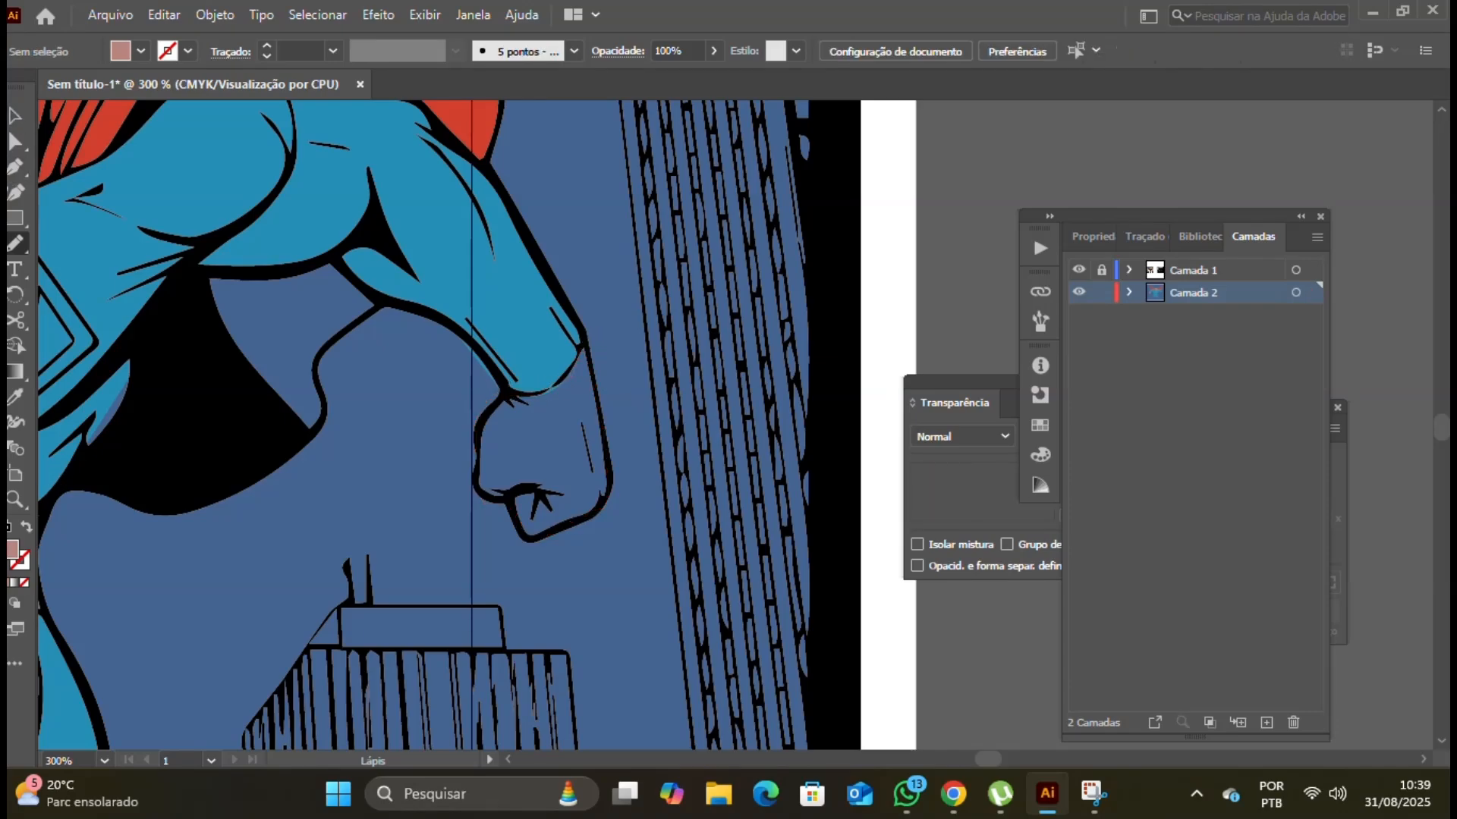
left_click(608, 454)
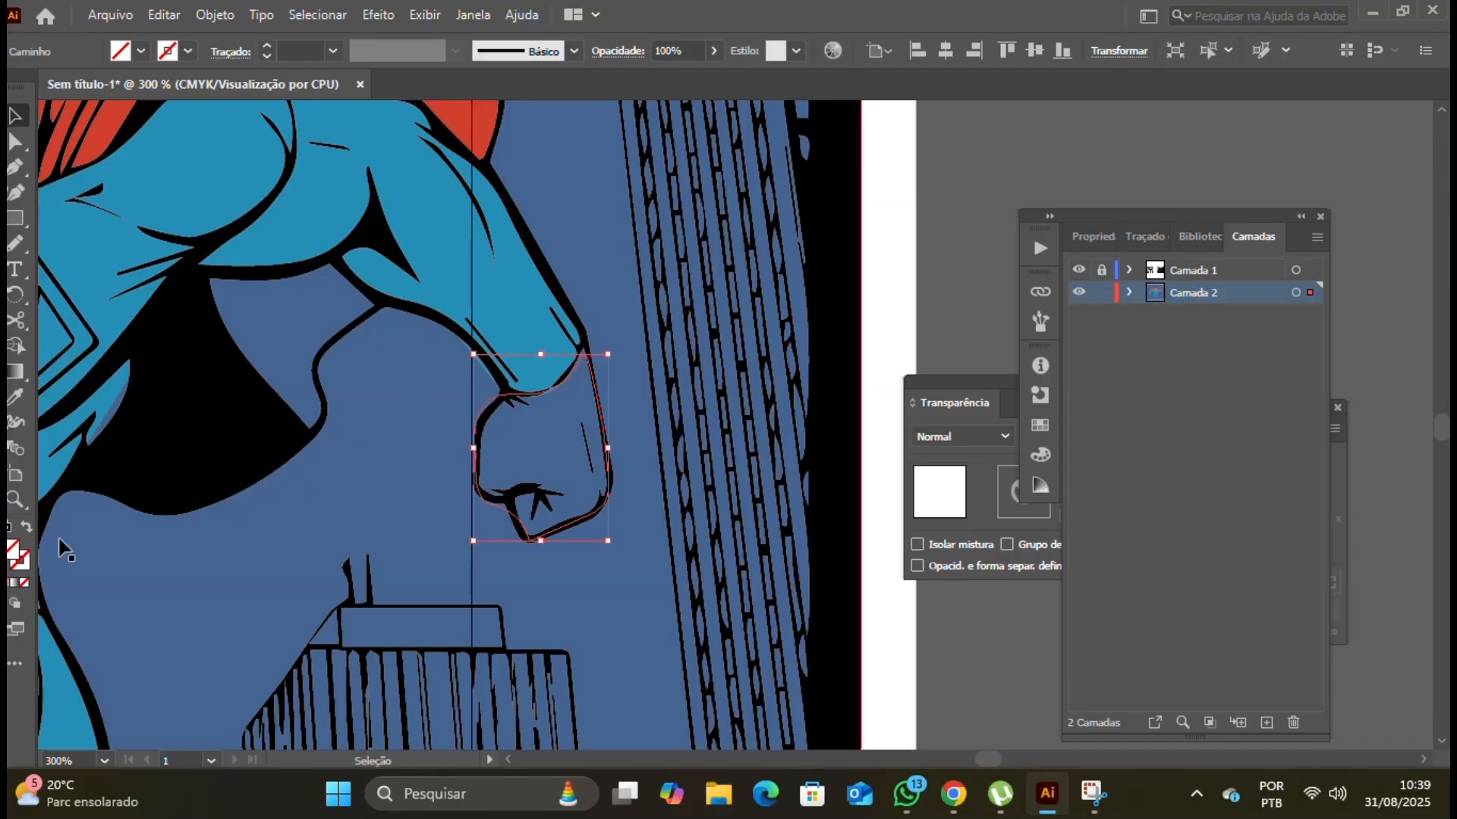
scroll(61, 542, "left", 10)
scroll(61, 543, "down", 2)
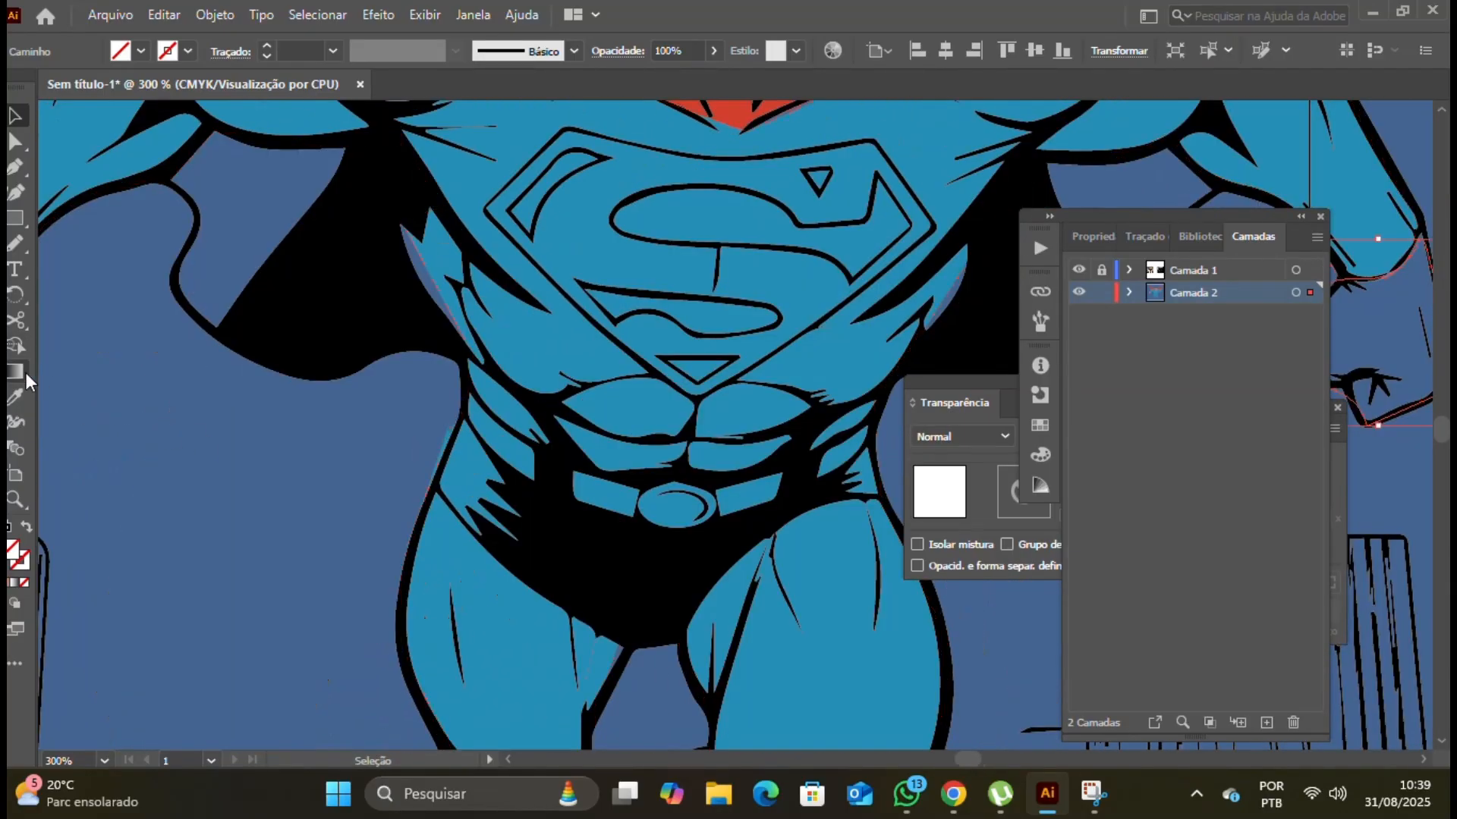
key("ctrl+minus")
key("ctrl+minus")
left_click(15, 396)
left_click(70, 337)
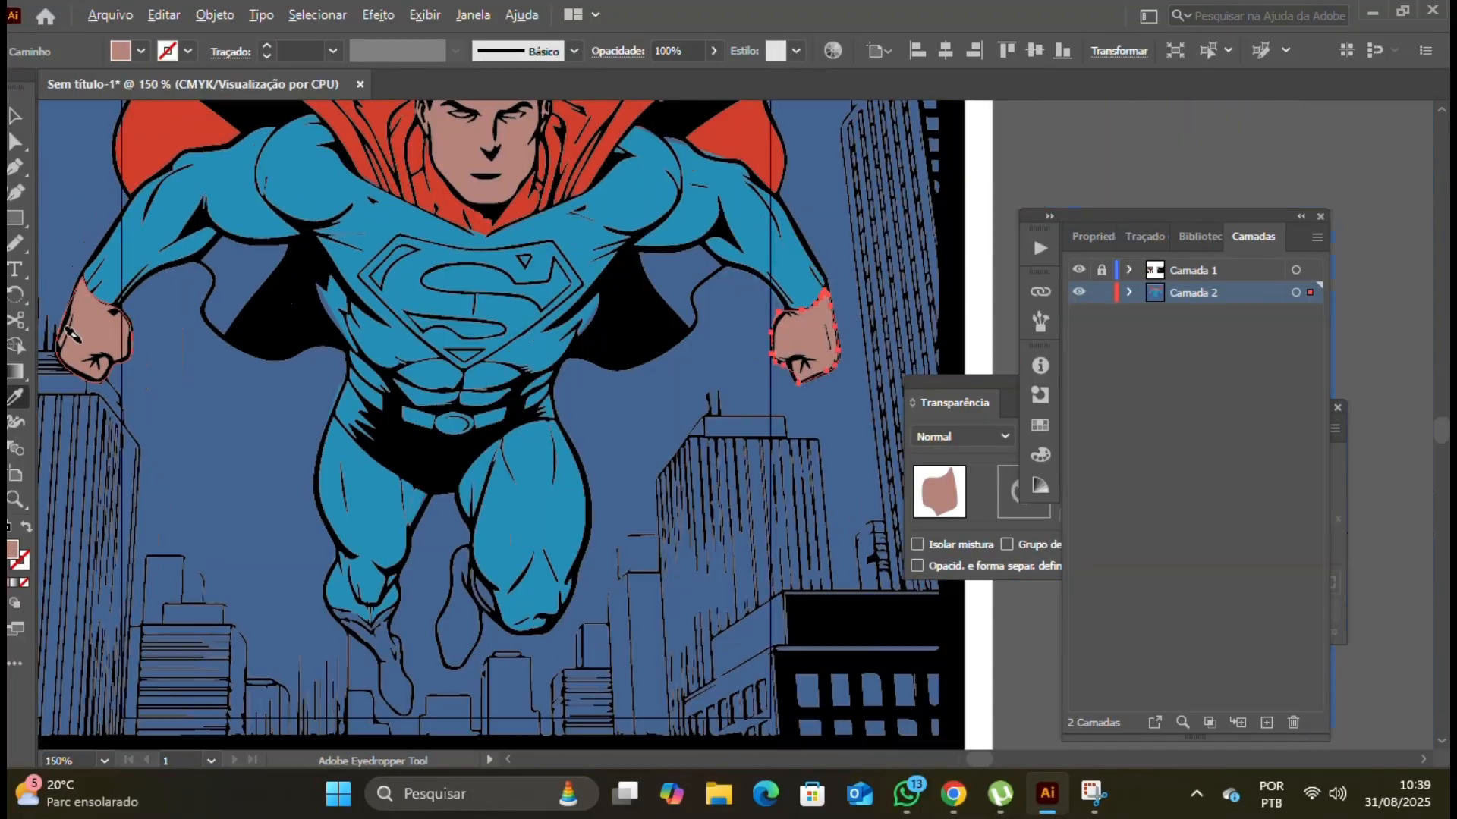
Step: Outline the left-hand boot, including its V-shaped upper edge below the knee, as a closed shape with the Pencil tool
scroll(326, 337, "down", 5)
key("ctrl+plus")
key("ctrl+plus")
key("ctrl+plus")
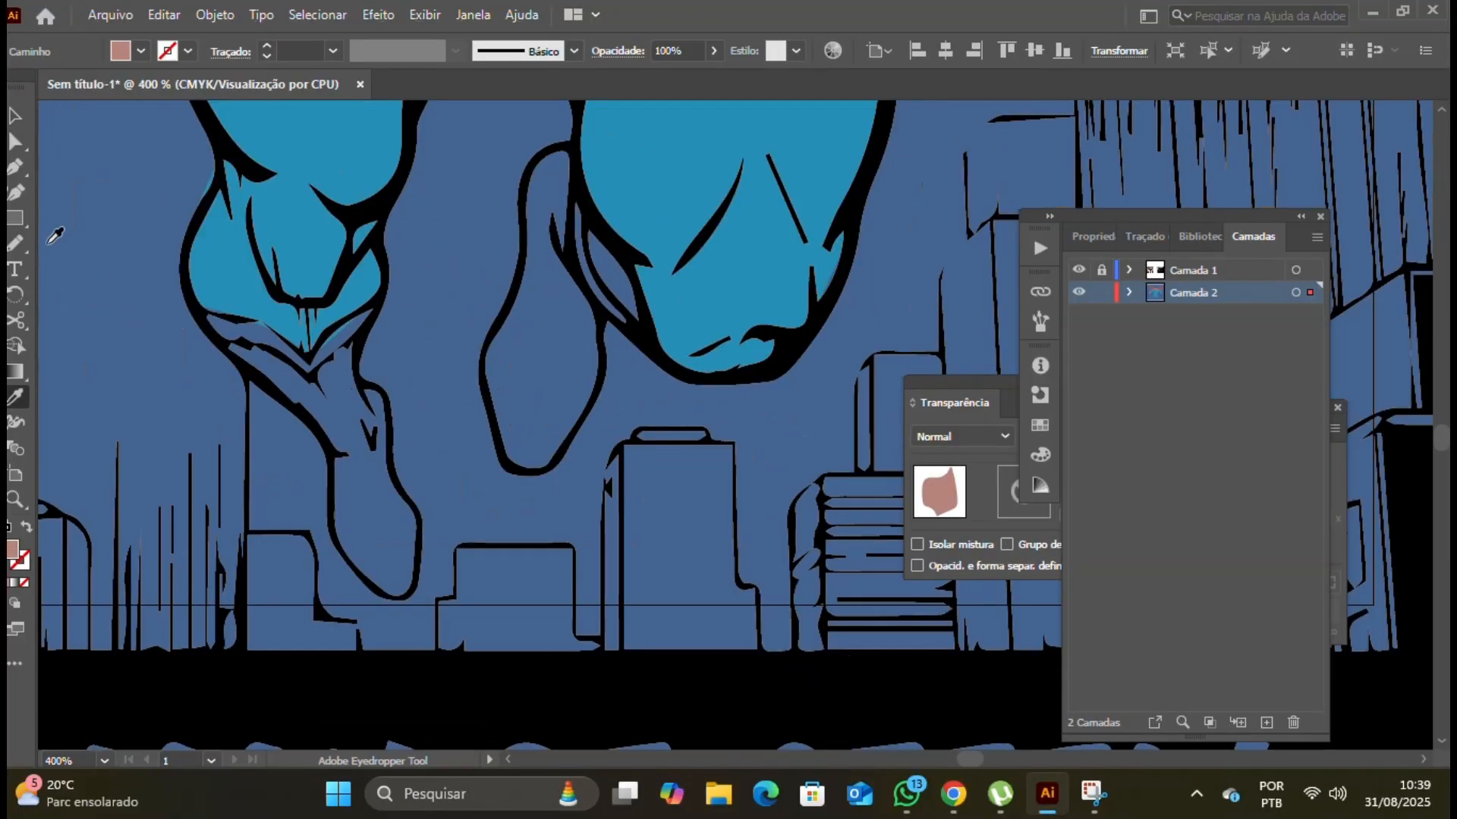
left_click(15, 246)
mouse_move(195, 312)
left_mouse_down()
mouse_move(307, 412)
mouse_move(332, 463)
mouse_move(339, 542)
mouse_move(372, 580)
mouse_move(421, 553)
mouse_move(384, 427)
left_mouse_up()
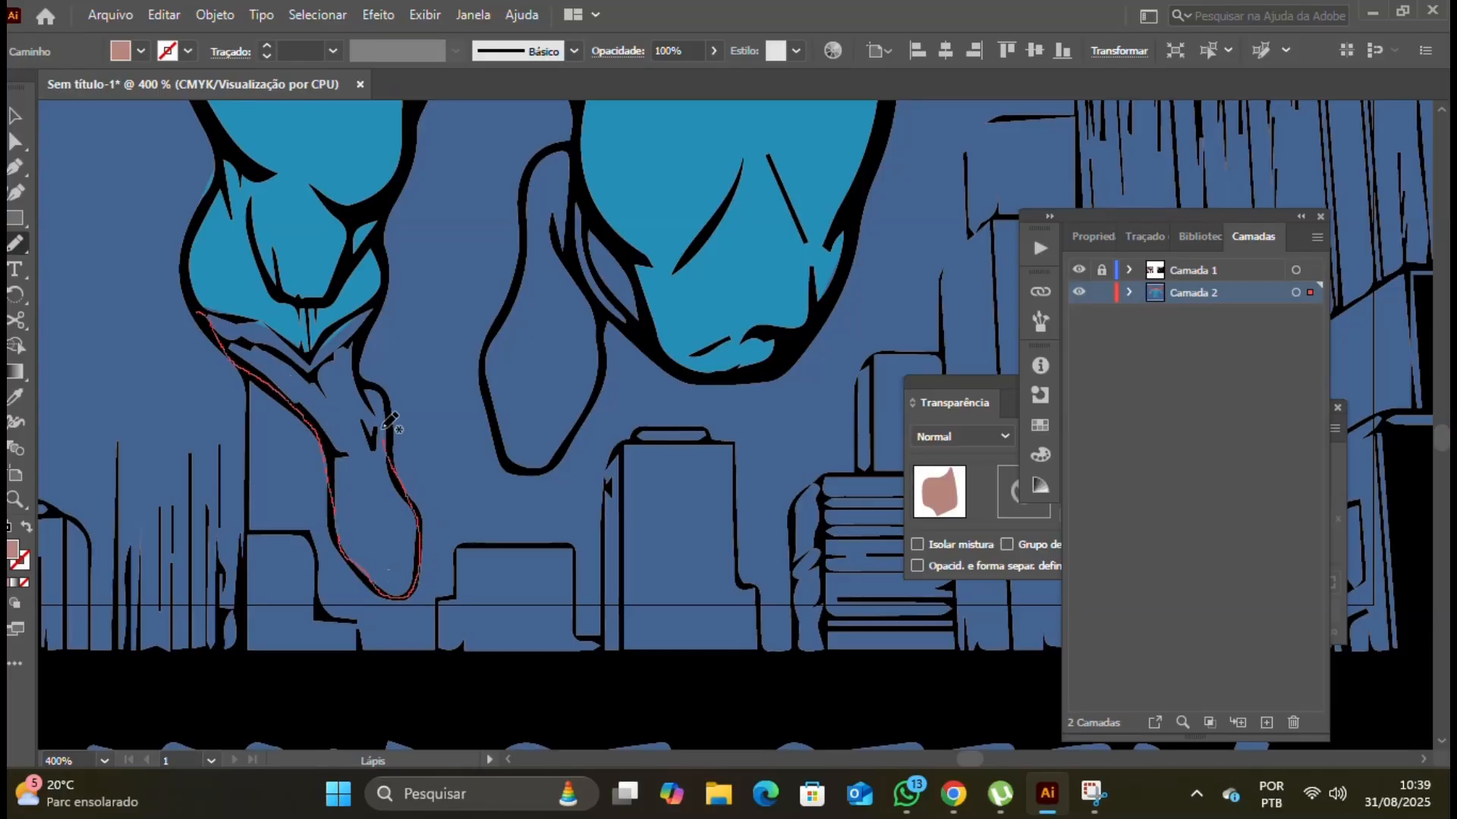
mouse_move(377, 298)
left_mouse_down()
mouse_move(321, 340)
mouse_move(202, 311)
left_mouse_up()
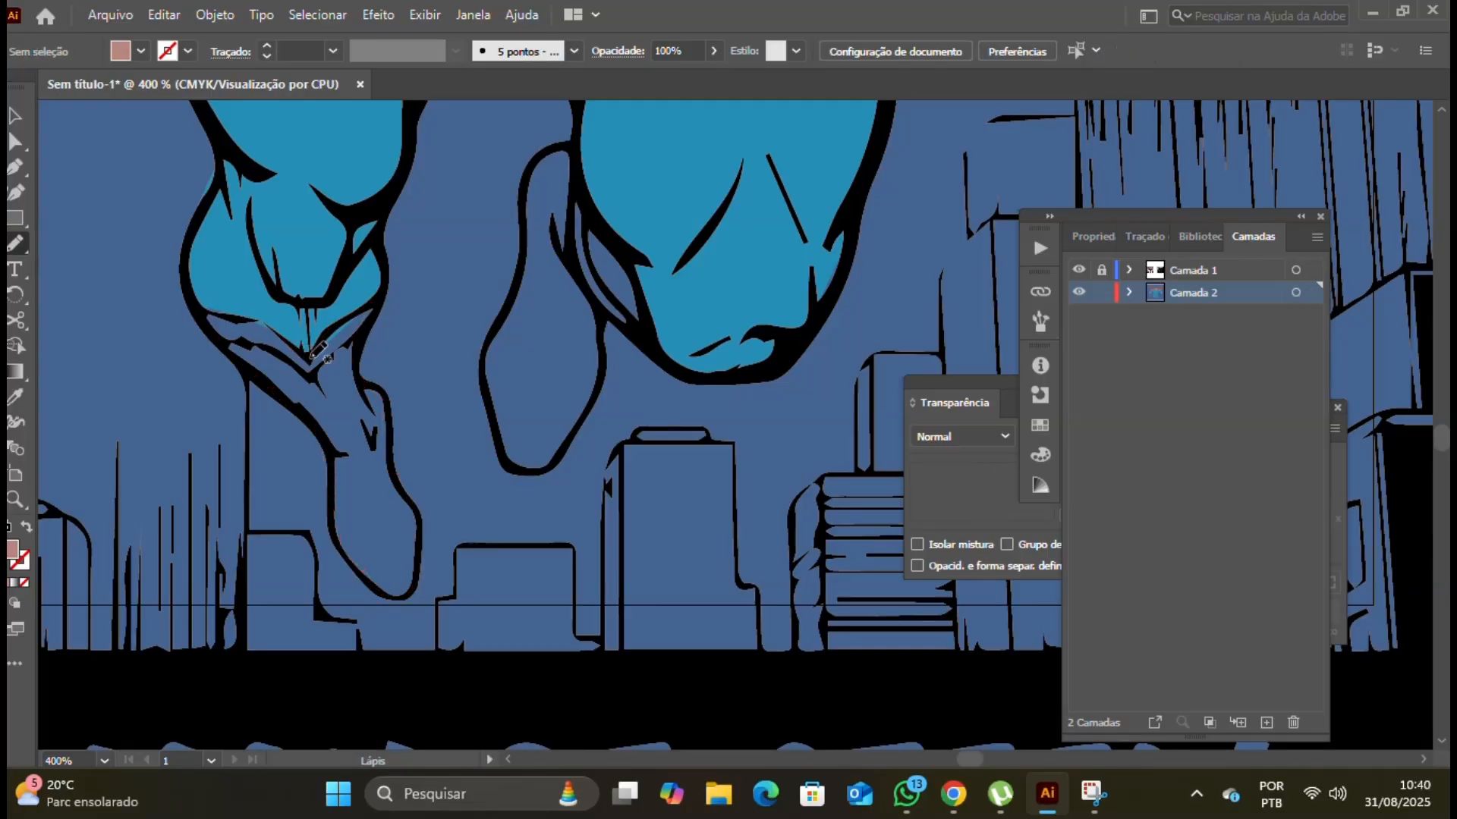
Step: Fill the left-hand boot outline with the red sampled from the boot in the color reference poster
left_click(15, 116)
left_click(355, 327)
scroll(351, 378, "down", 3)
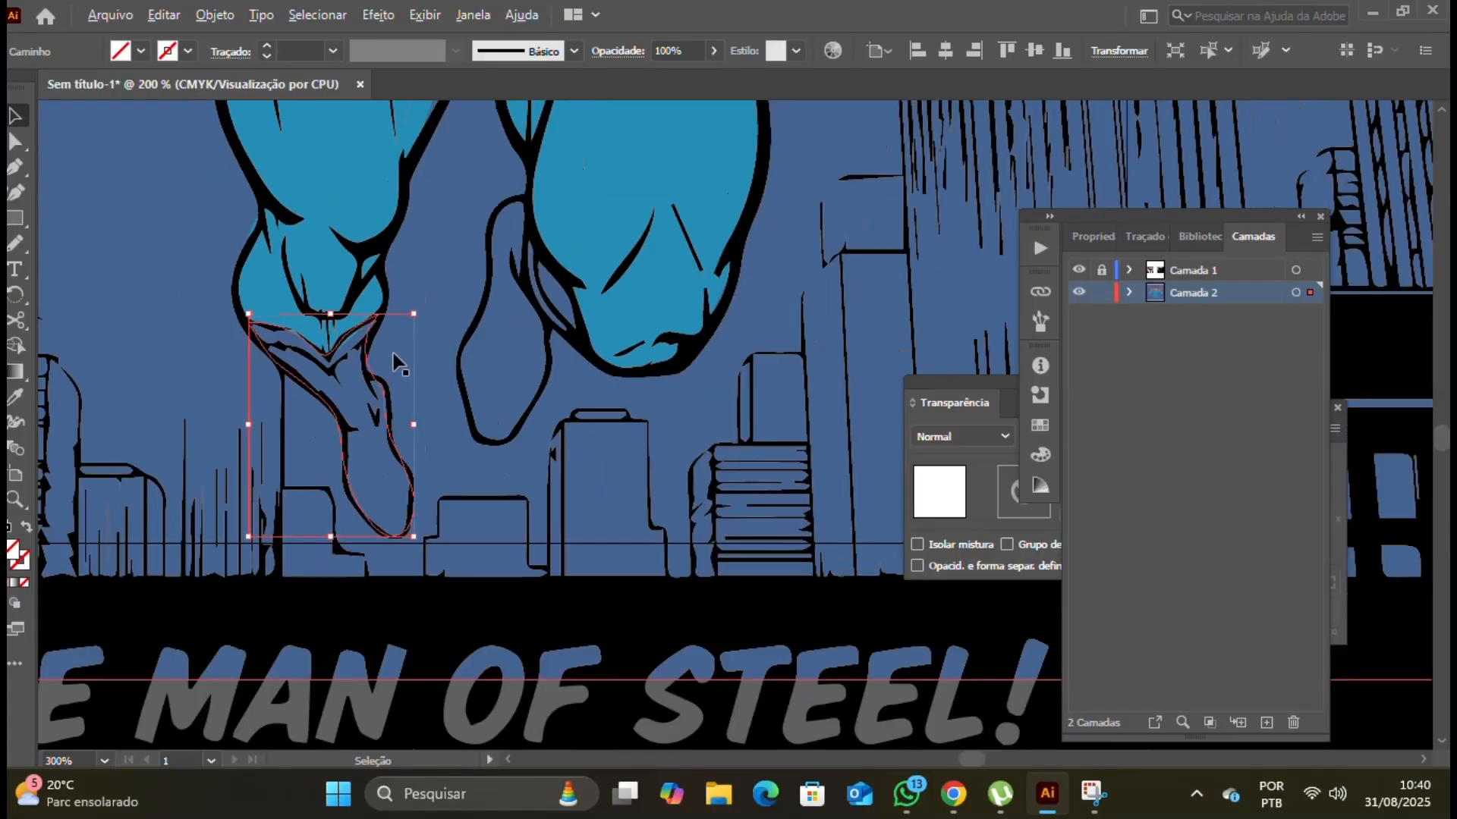
scroll(350, 372, "down", 4)
left_click_drag(228, 407, 634, 402)
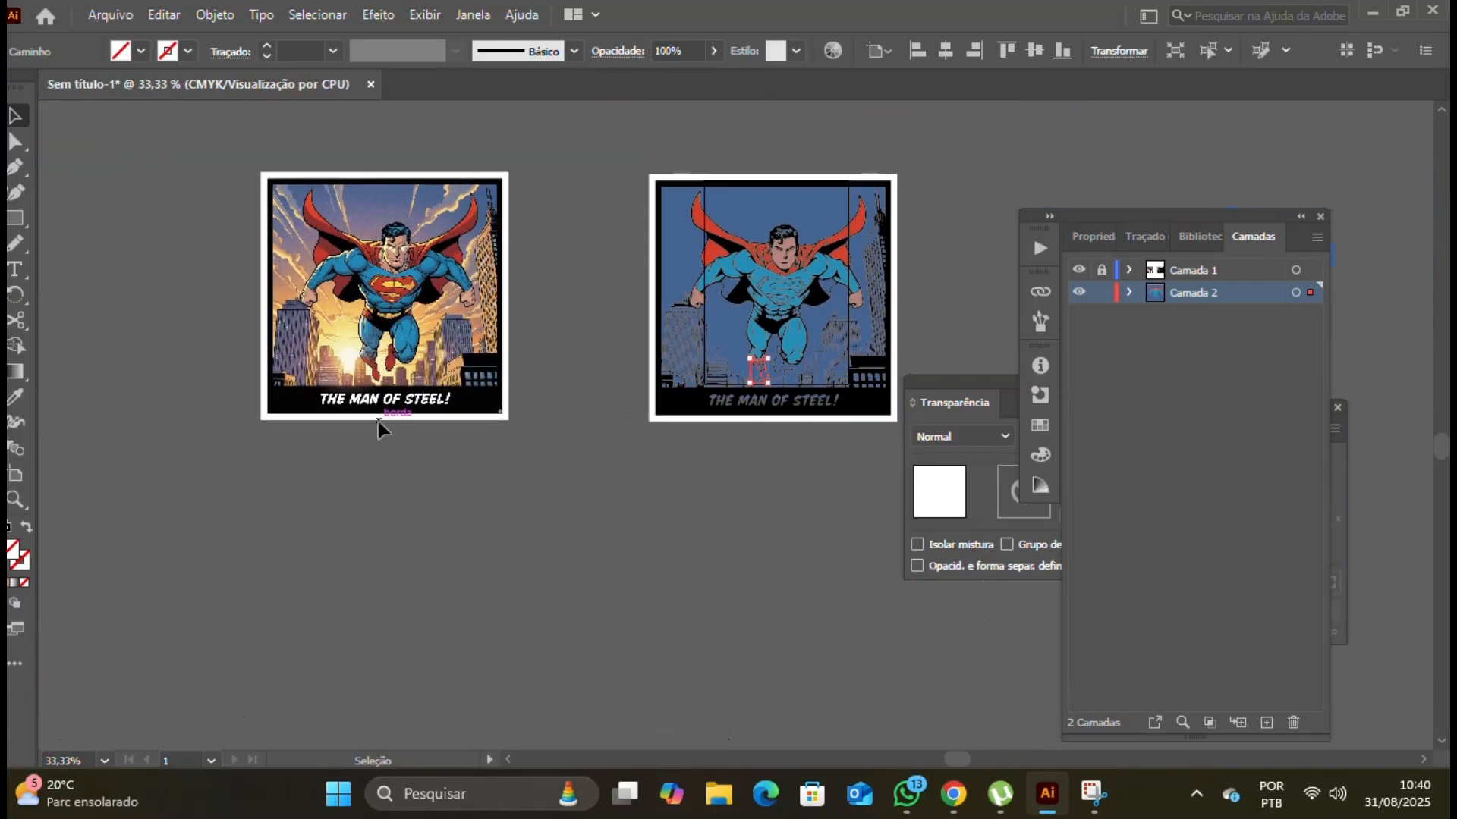
scroll(382, 377, "up", 4)
scroll(409, 291, "up", 1)
key("i")
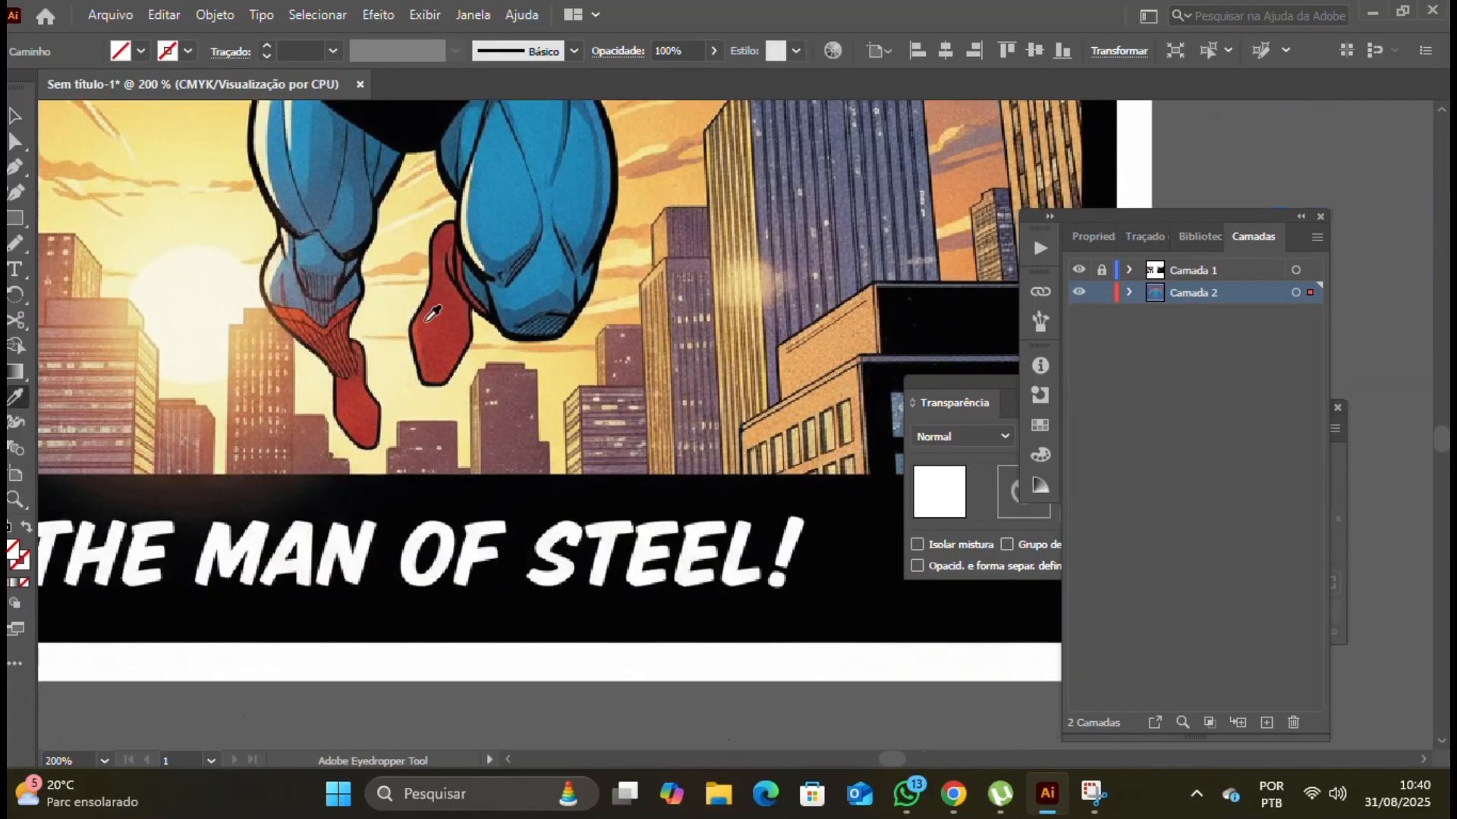
left_click(438, 324)
scroll(439, 324, "down", 5)
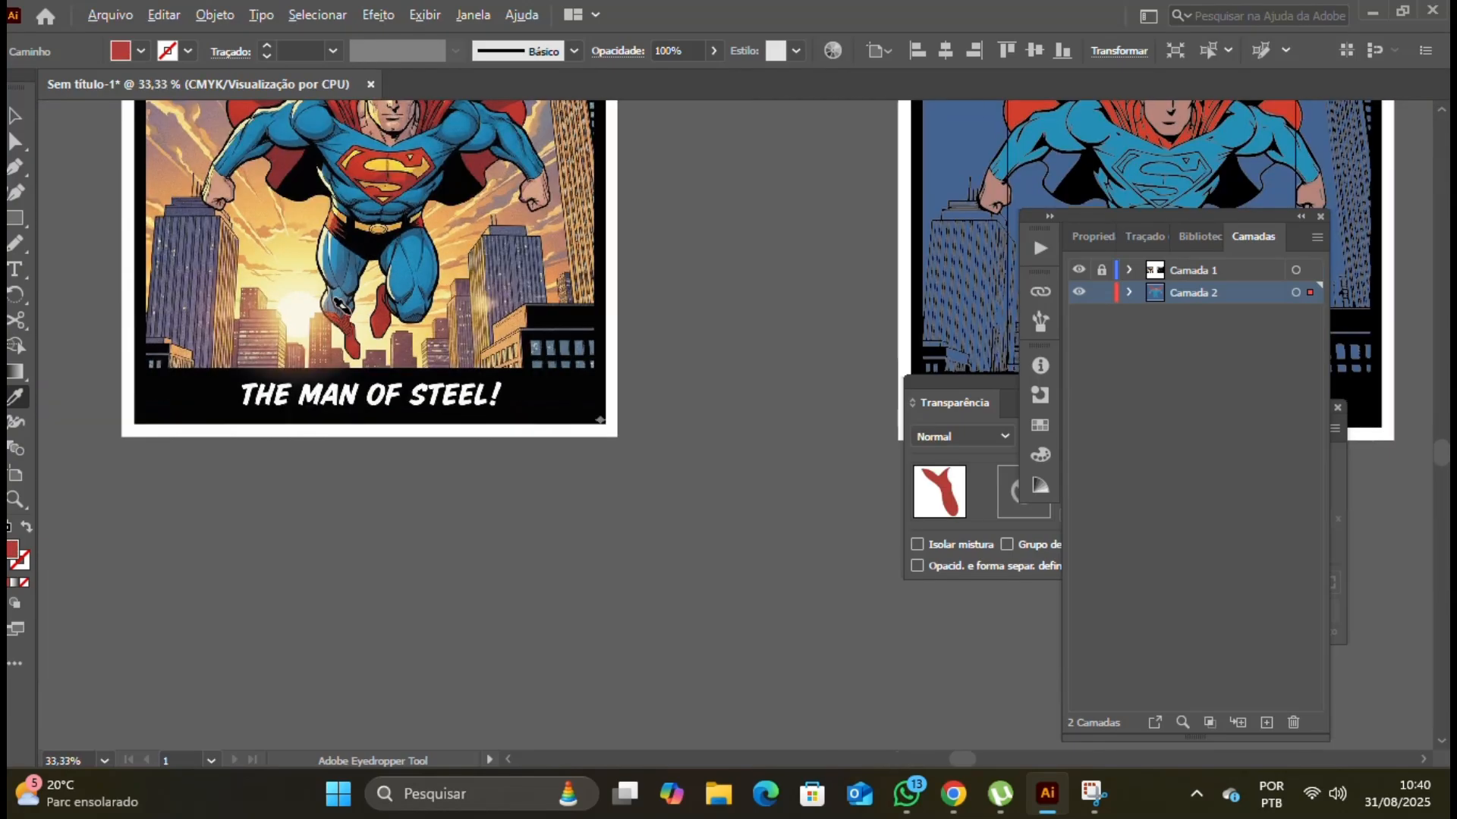
Step: Outline the right-hand boot, including the narrow part tucked beside the bent knee, as a closed shape with the Pencil tool
scroll(830, 364, "up", 2)
scroll(751, 277, "up", 4)
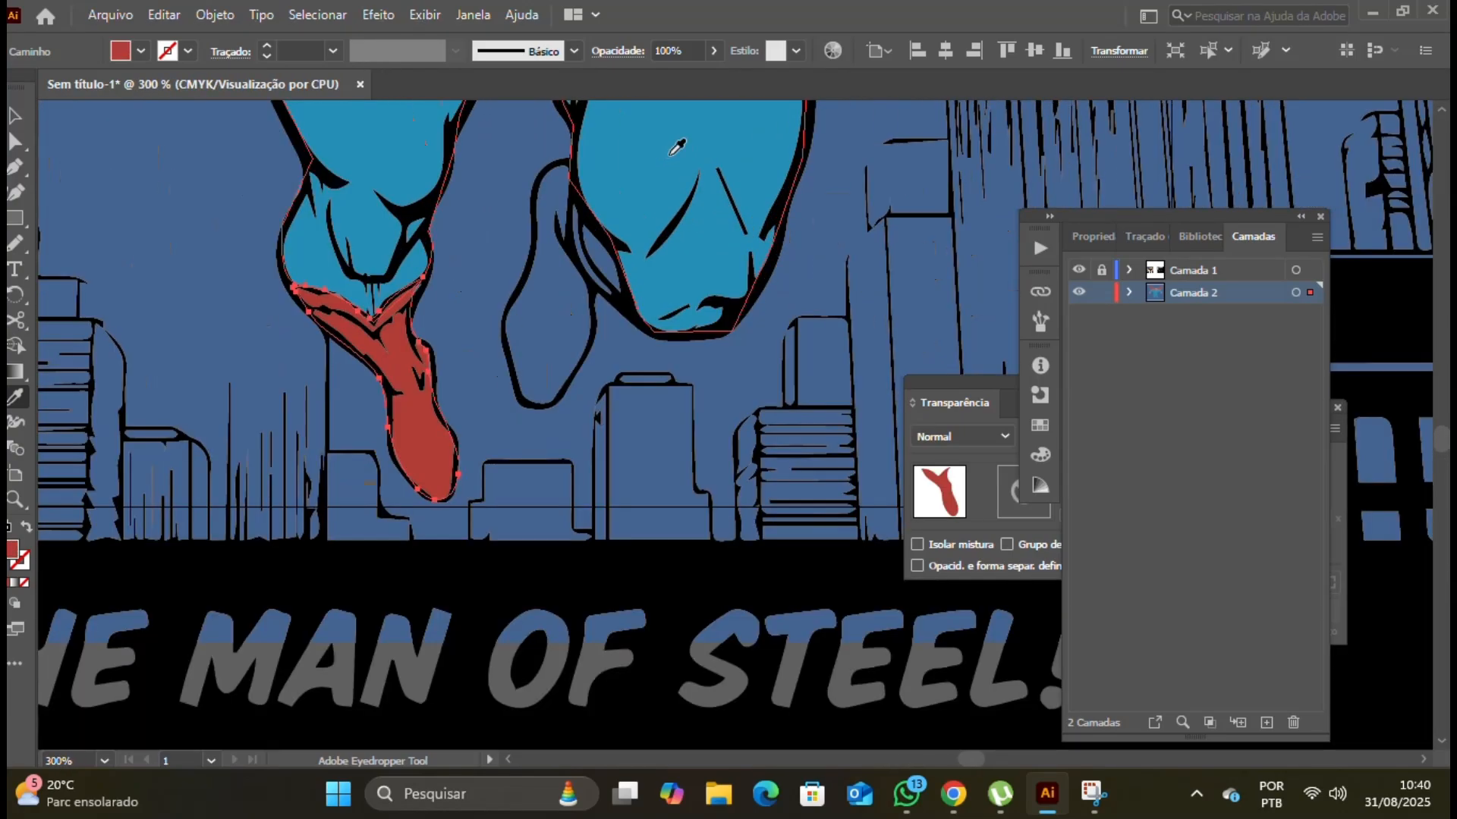
key("n")
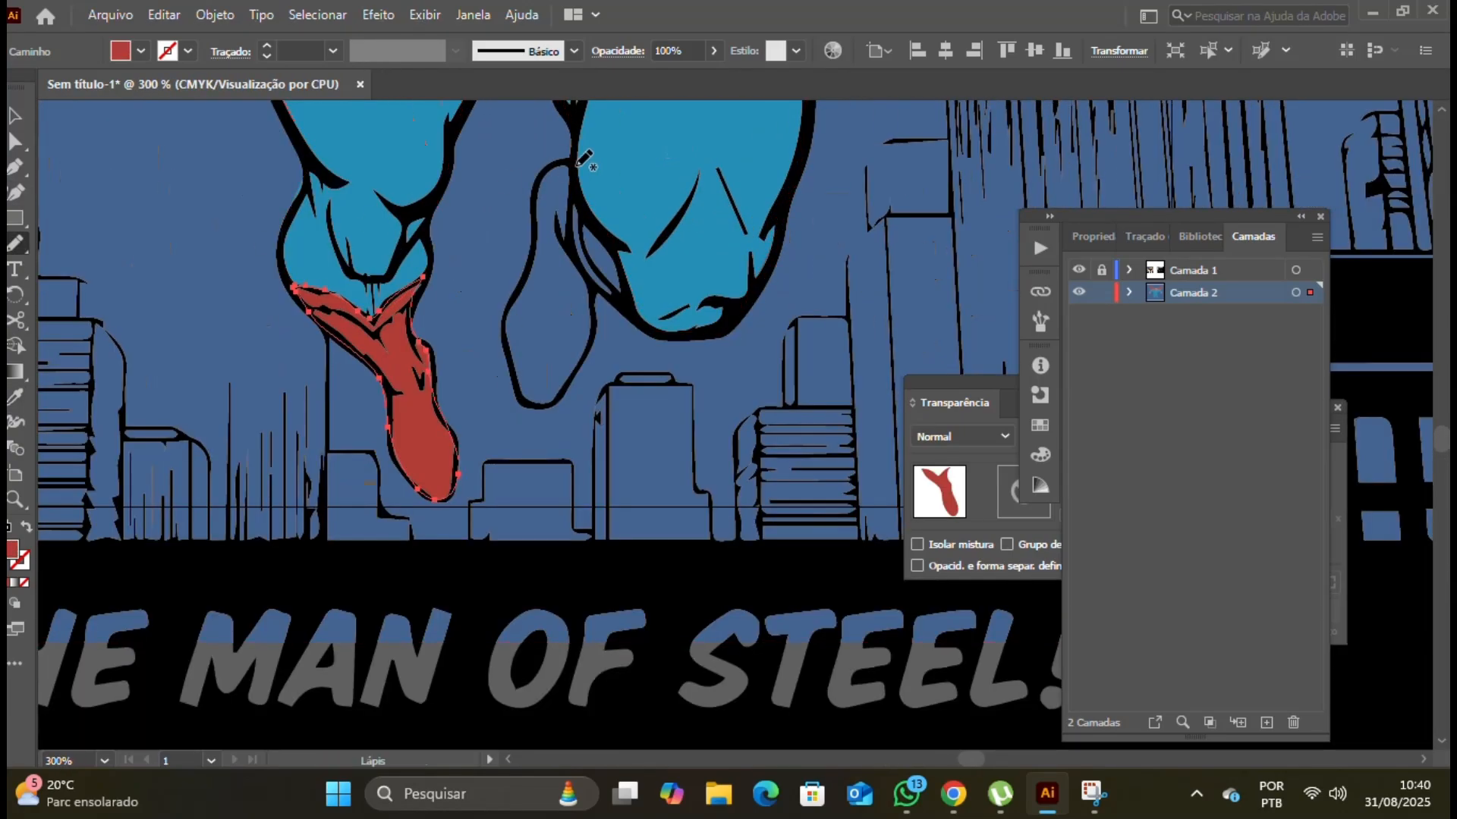
left_click_drag(540, 213, 528, 267)
mouse_move(502, 331)
left_mouse_down()
mouse_move(517, 392)
mouse_move(547, 403)
mouse_move(592, 333)
mouse_move(572, 252)
mouse_move(621, 309)
mouse_move(574, 163)
left_mouse_up()
Step: Fill the right-hand boot outline with the red sampled from the left-hand boot
key("v")
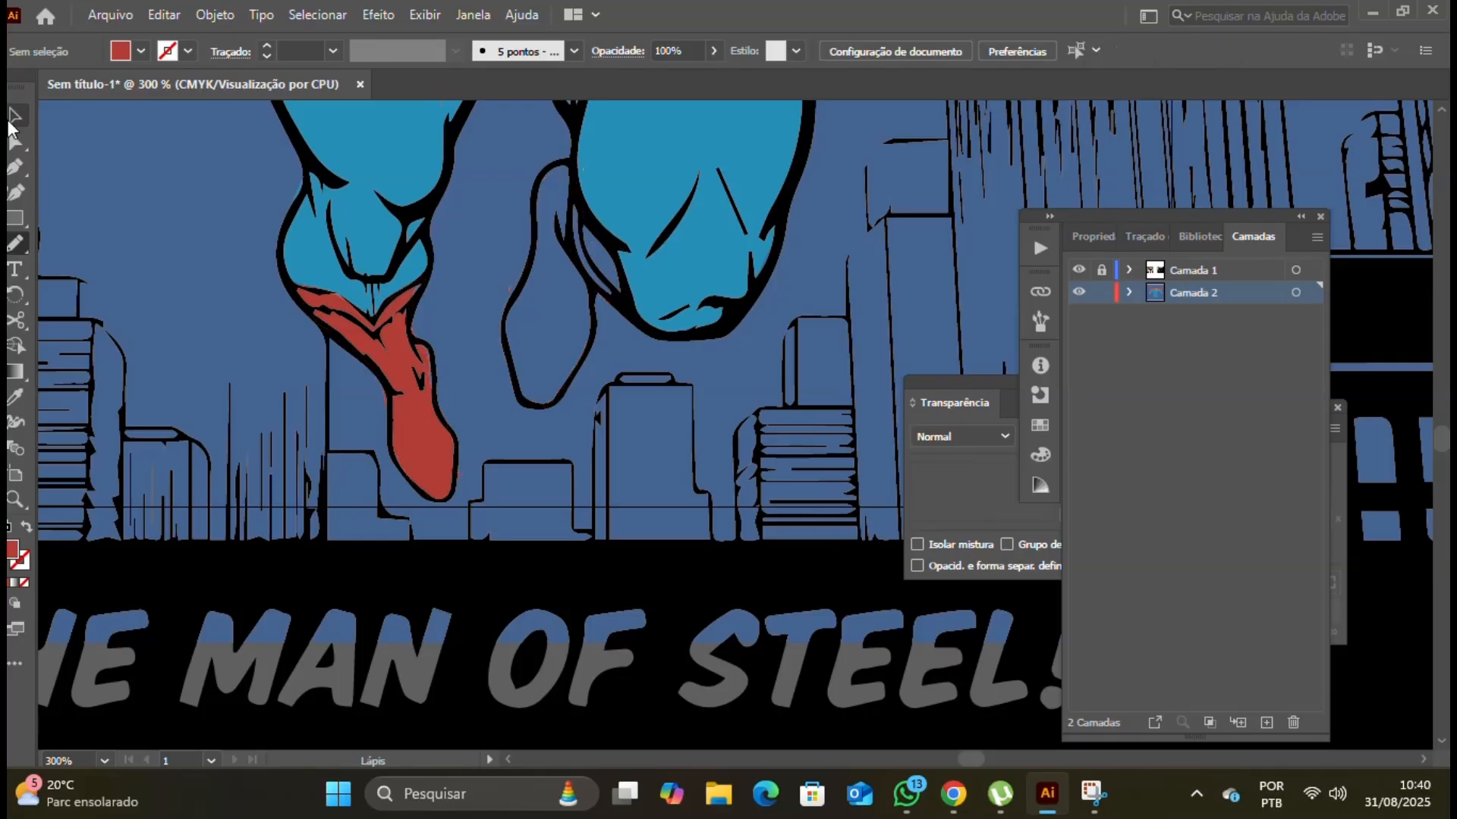
left_click(504, 351)
left_click(16, 397)
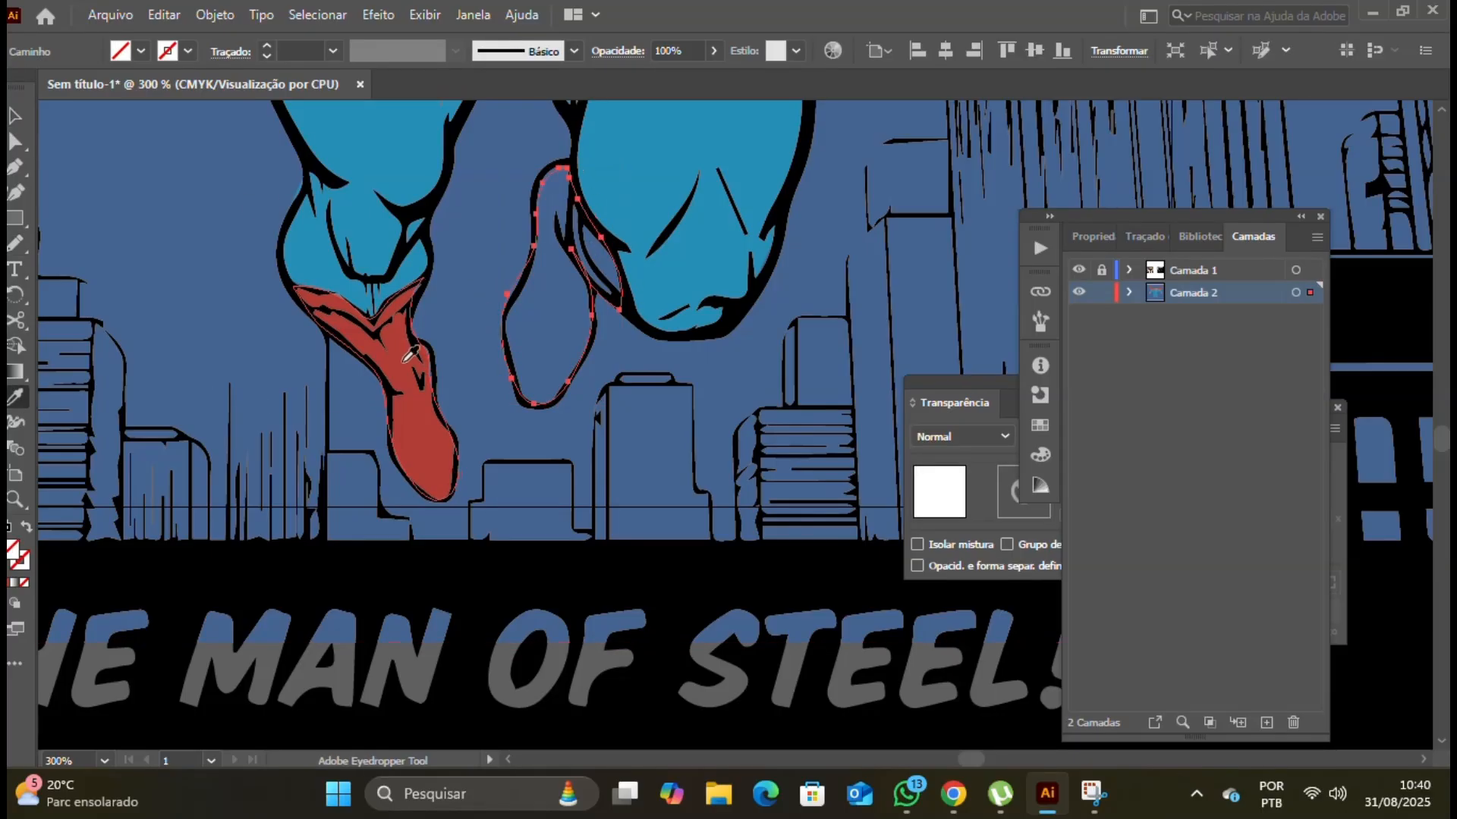
left_click(434, 436)
Step: Outline the lower cape section beneath the left-hand arm as a closed shape with the Pencil tool, overlapping the black shadow
scroll(421, 372, "down", 5)
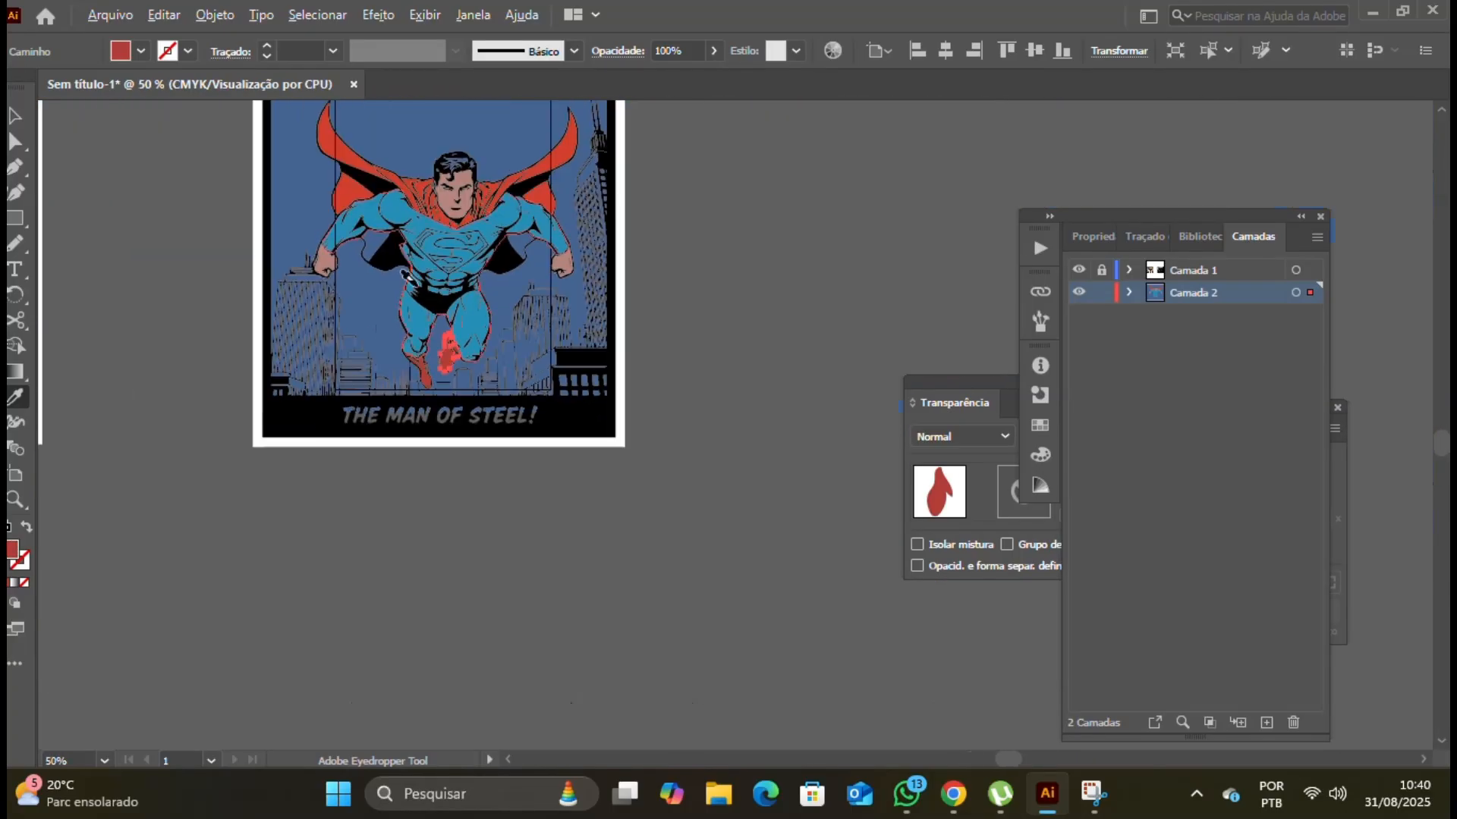
scroll(449, 152, "up", 2)
scroll(459, 254, "up", 1)
key("n")
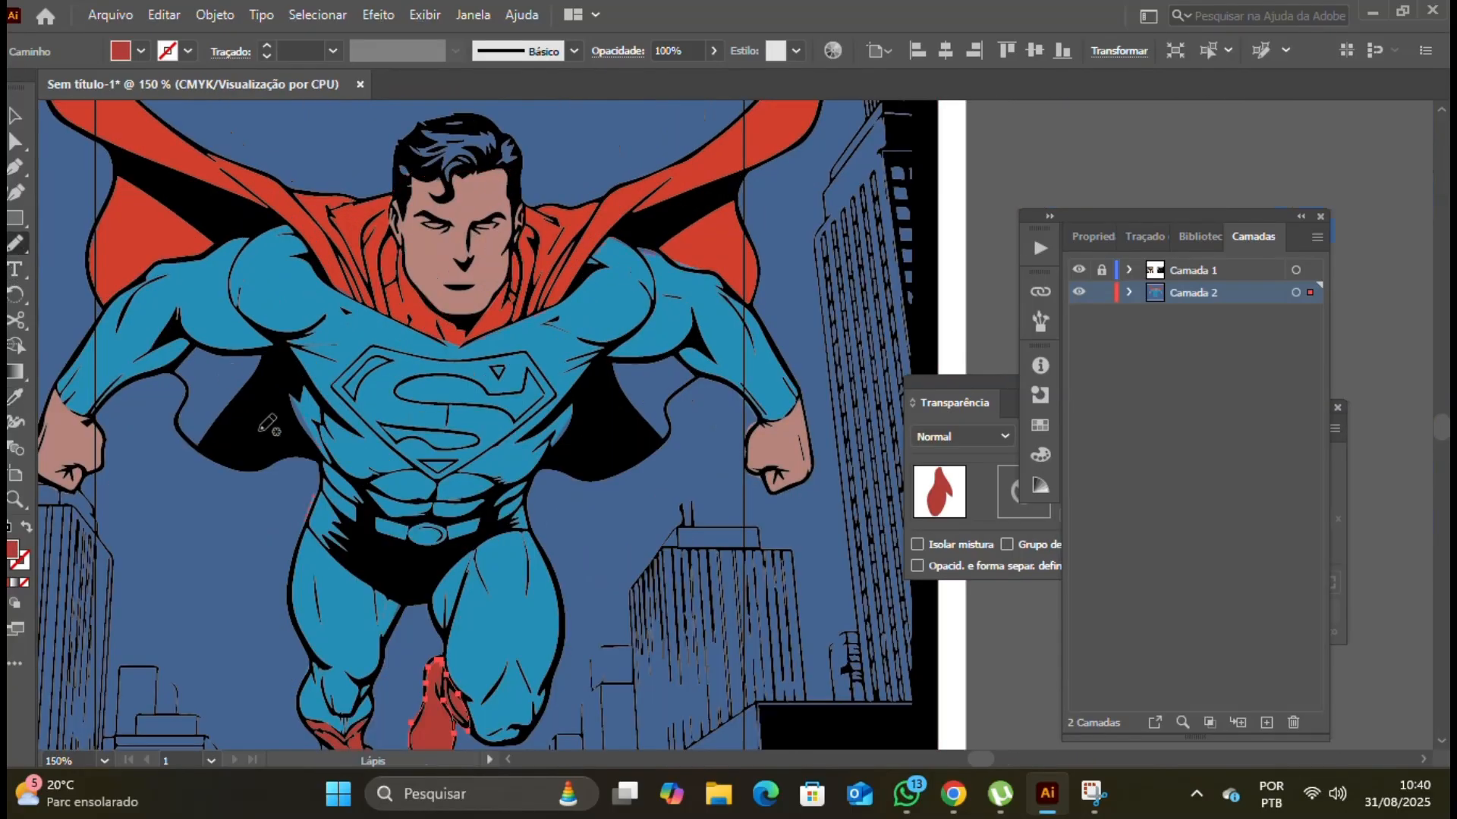
mouse_move(220, 439)
left_mouse_down()
mouse_move(279, 397)
mouse_move(258, 348)
left_mouse_up()
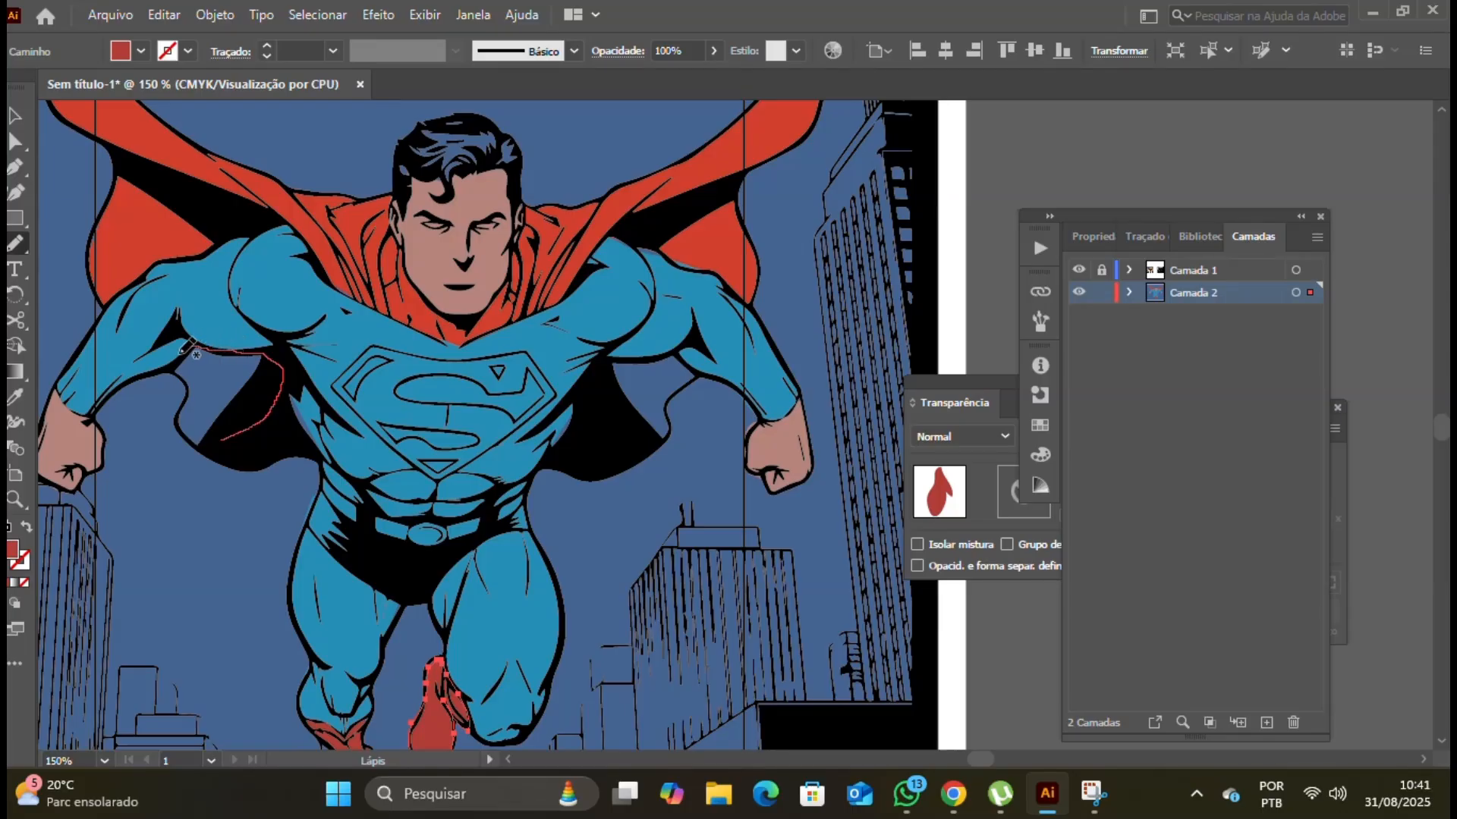
mouse_move(183, 447)
left_mouse_down()
mouse_move(218, 456)
mouse_move(241, 434)
left_mouse_up()
Step: Fill the cape outline beneath the left-hand arm with the red sampled from the upper cape
left_click(25, 113)
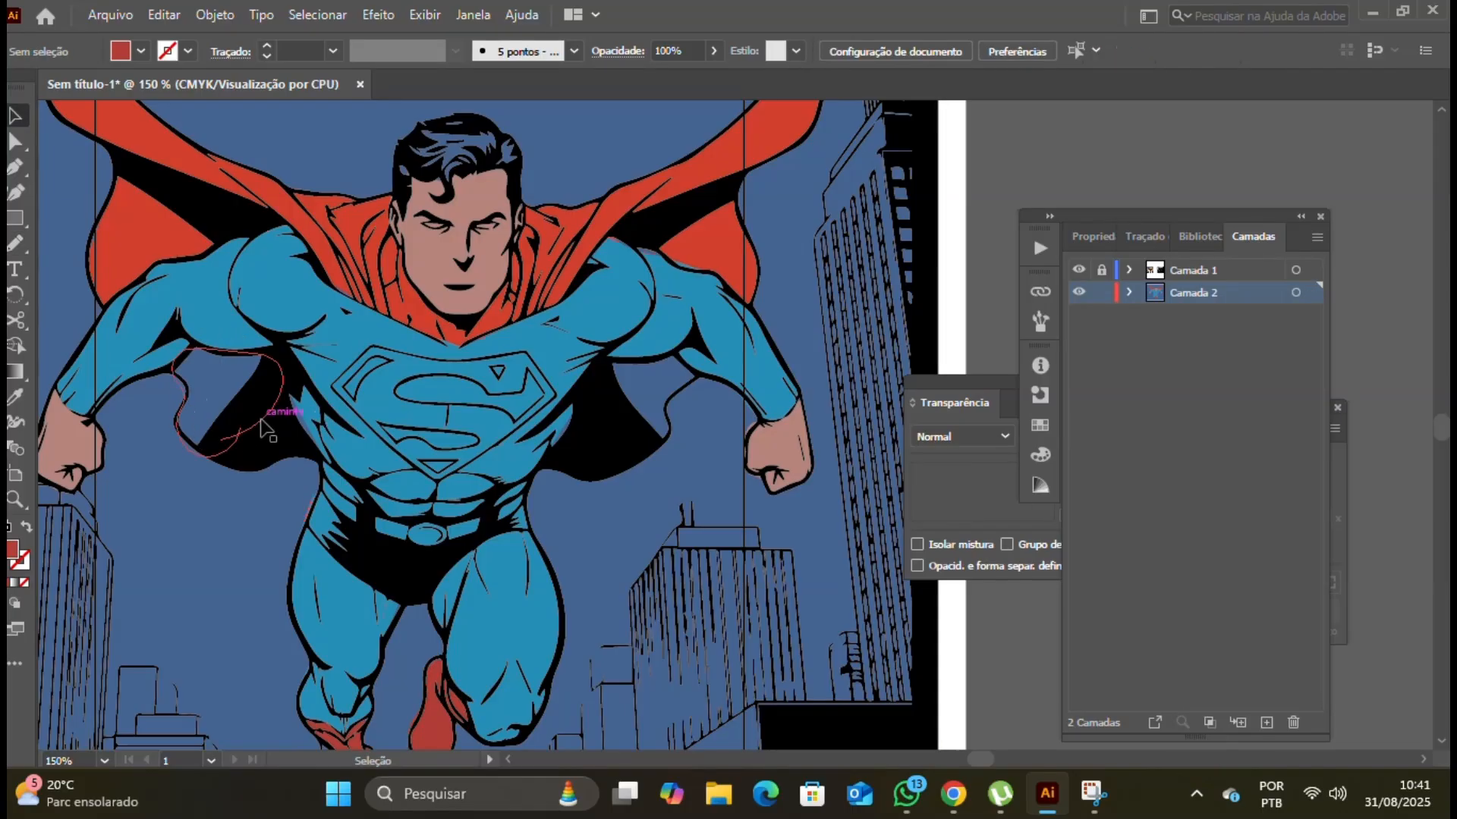
left_click(282, 397)
left_click(17, 397)
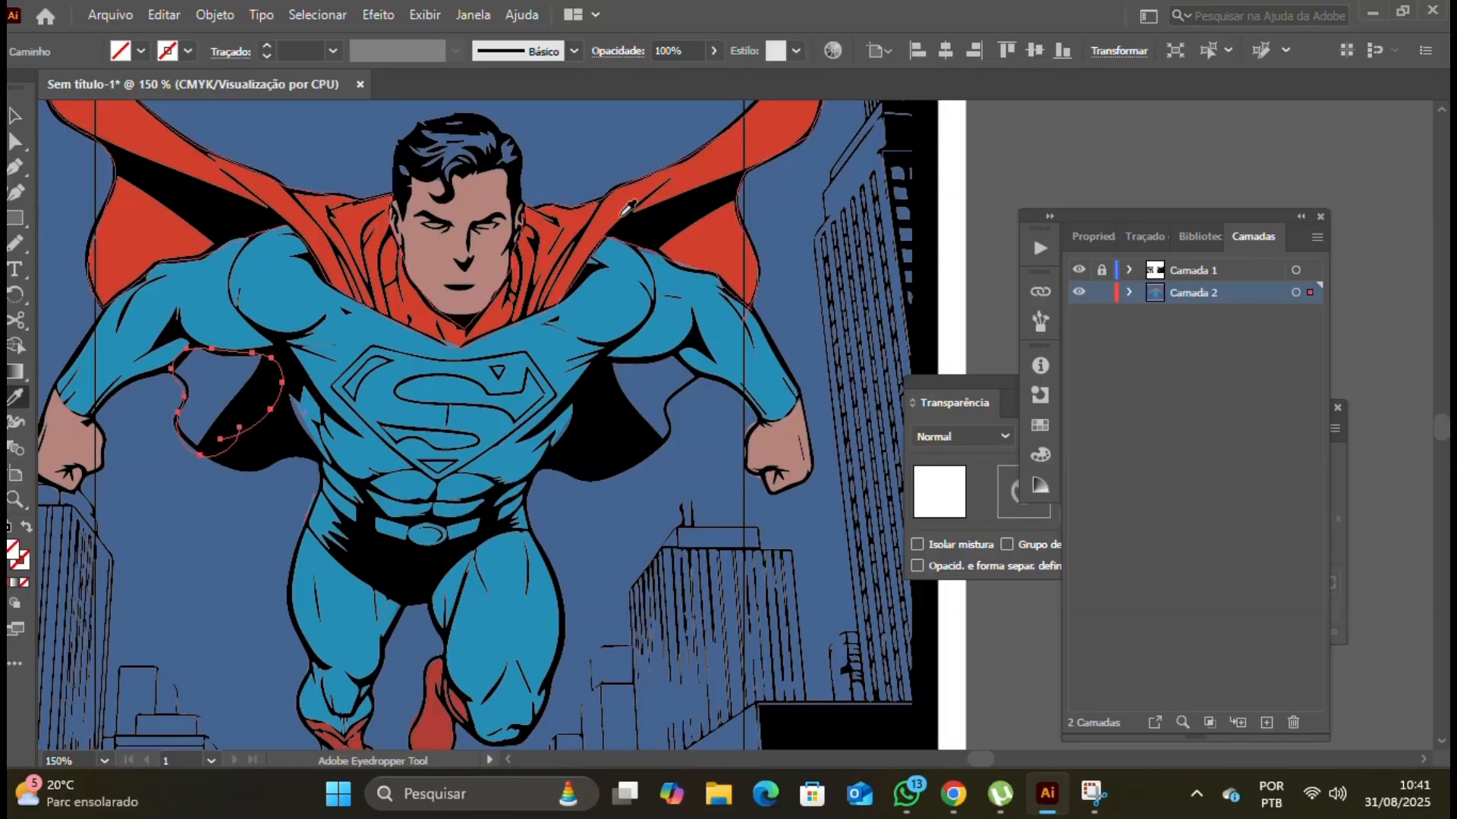
left_click(705, 163)
Step: Outline the lower cape section beneath the right-hand arm as a closed shape with the Pencil tool, and deselect everything
key("n")
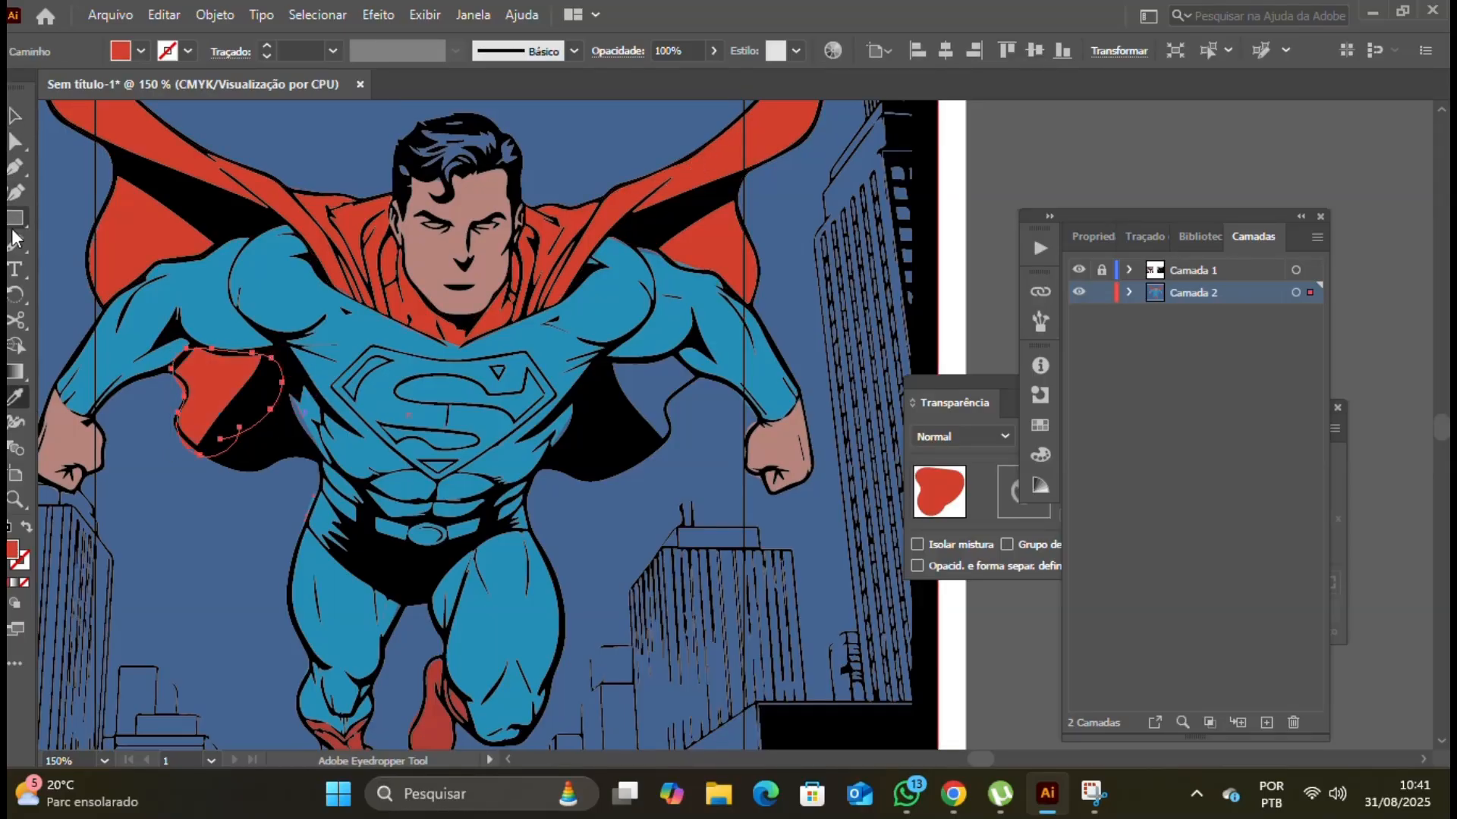
left_click_drag(604, 356, 642, 445)
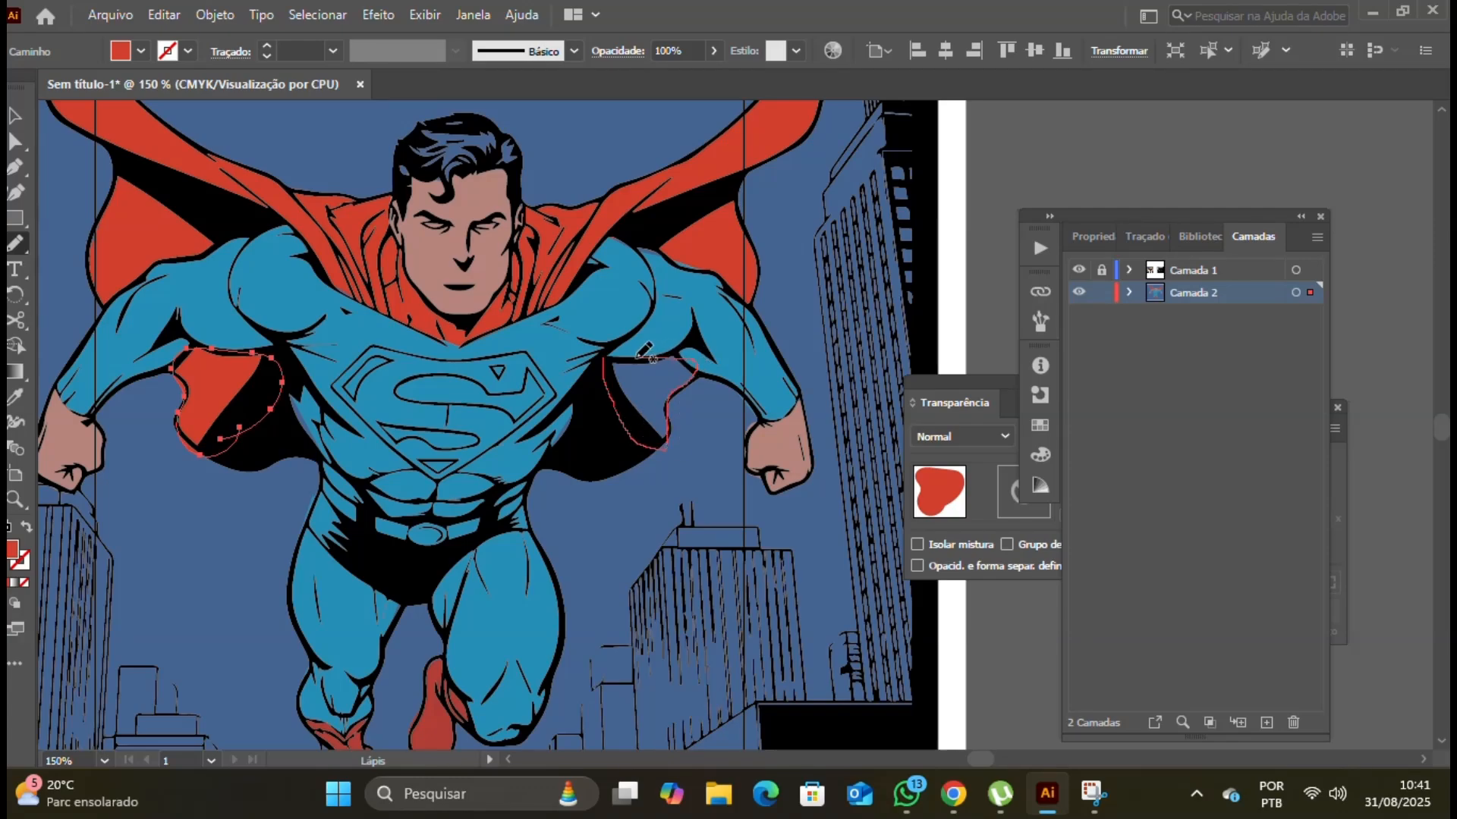
left_click_drag(618, 350, 619, 352)
key("ctrl+shift+a")
Step: Clean up the lower tip of the right-hand cape outline by removing its extra anchor point with the Curvature tool
key("v")
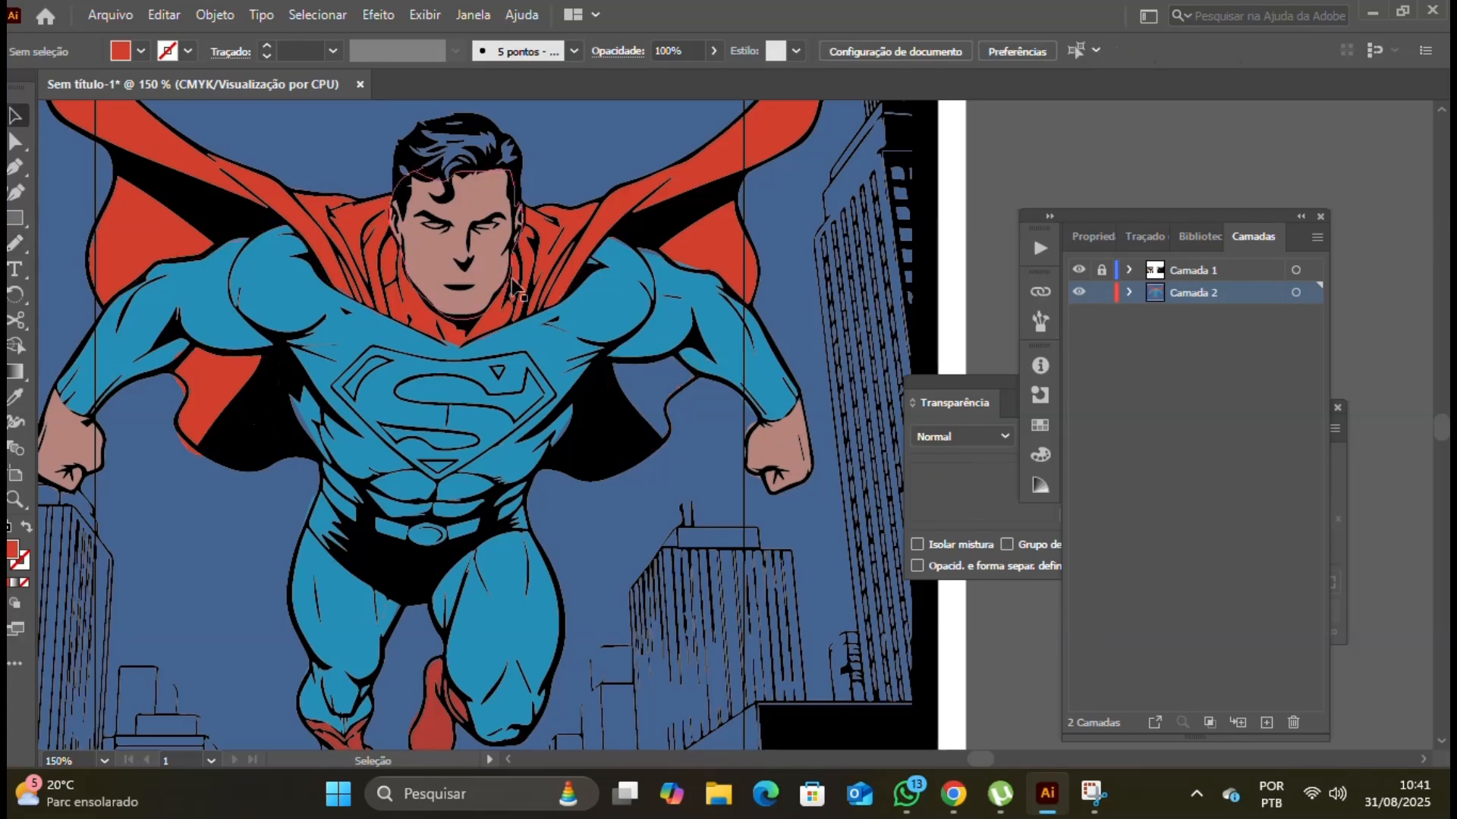
left_click(678, 393)
key("shift+grave")
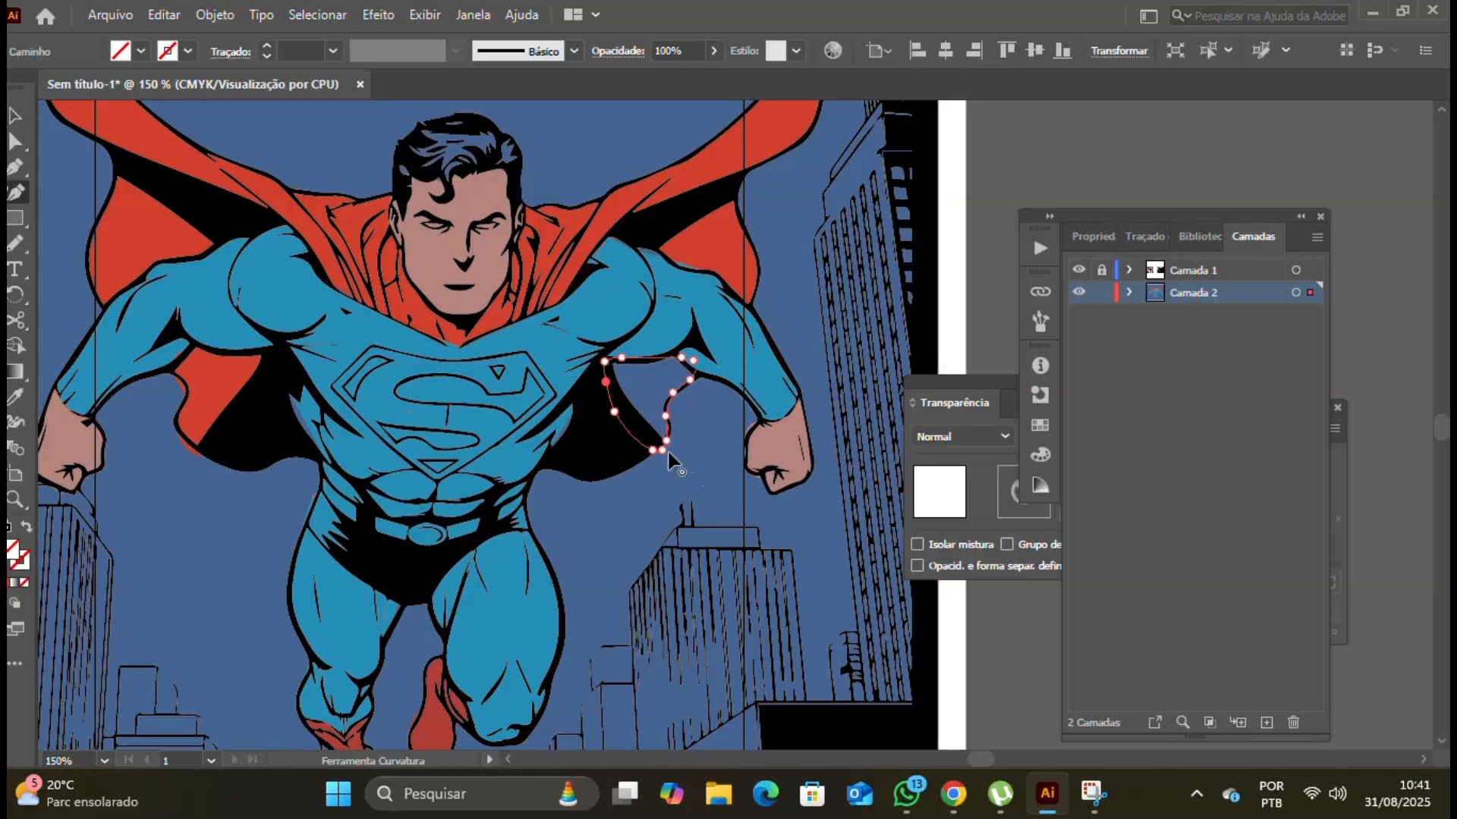
left_click(654, 450)
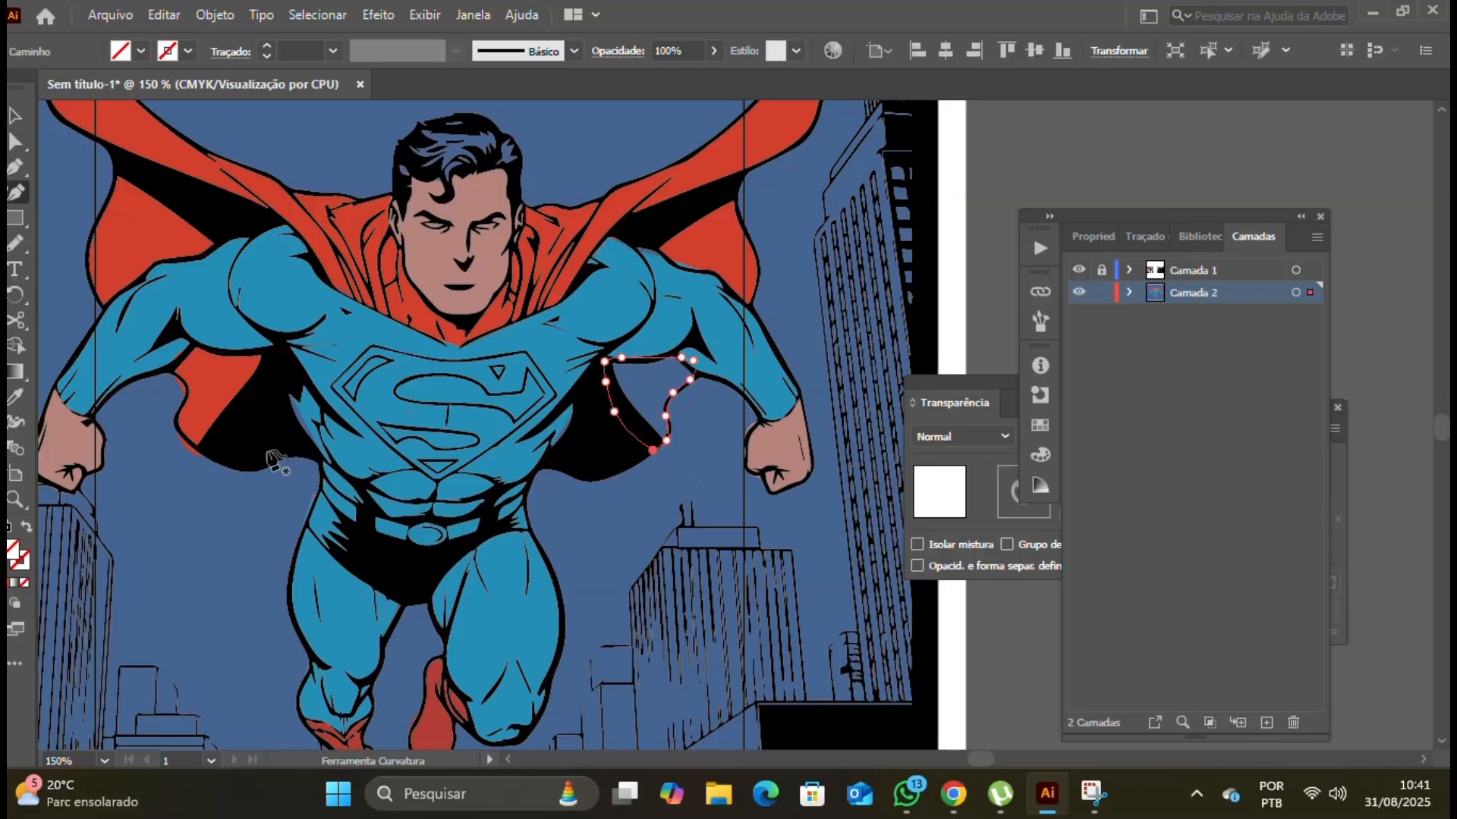
Step: Fill the cape outline beneath the right-hand arm with the red sampled from the upper cape
left_click(16, 396)
left_click(162, 229)
scroll(611, 374, "down", 3)
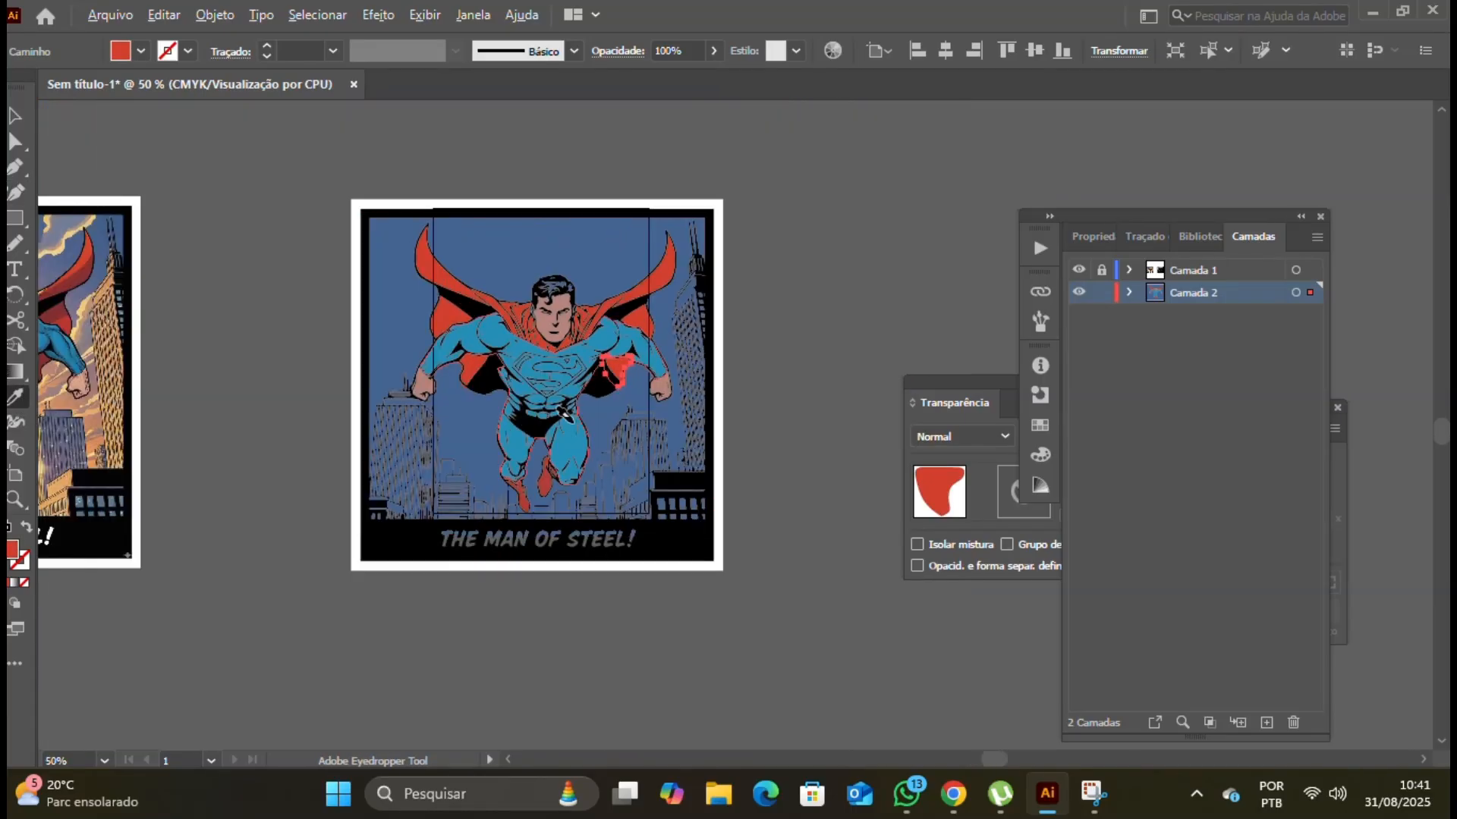